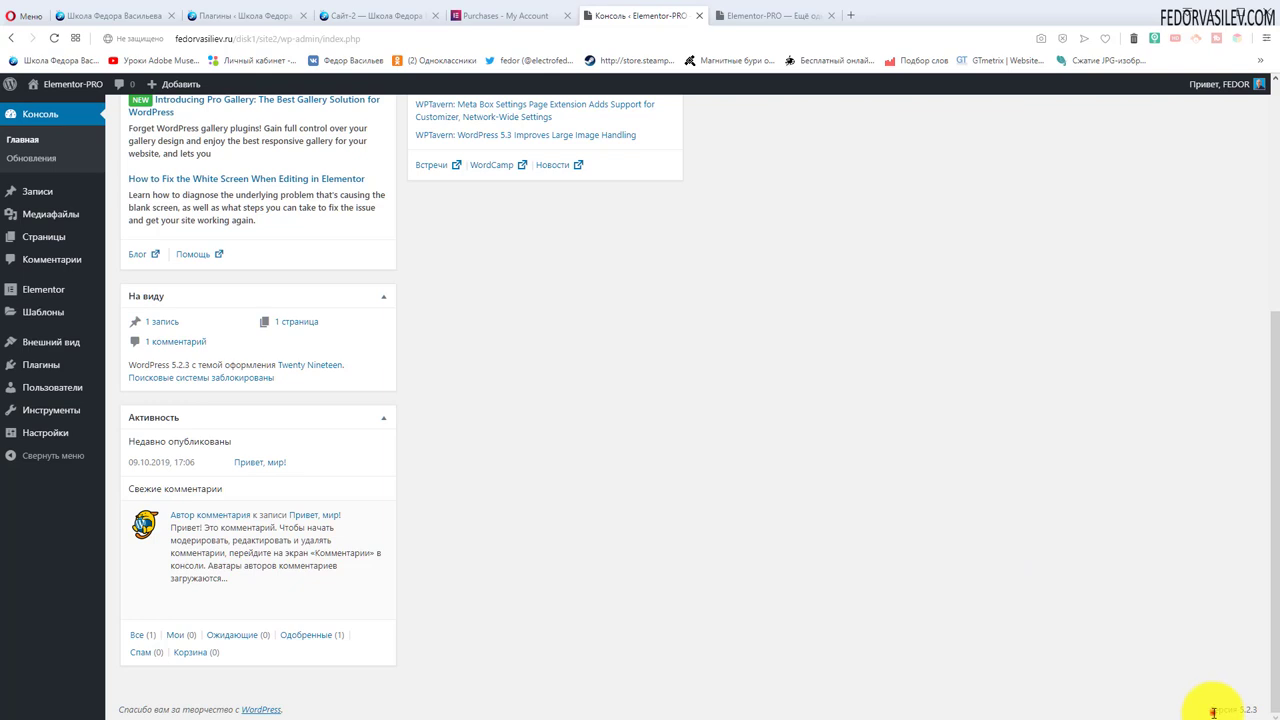
Check the installed WordPress, Elementor and Elementor Pro versions on the admin dashboard.
{"action": "left_click_drag", "start_coordinate": [1213, 712], "coordinate": [1228, 710]}
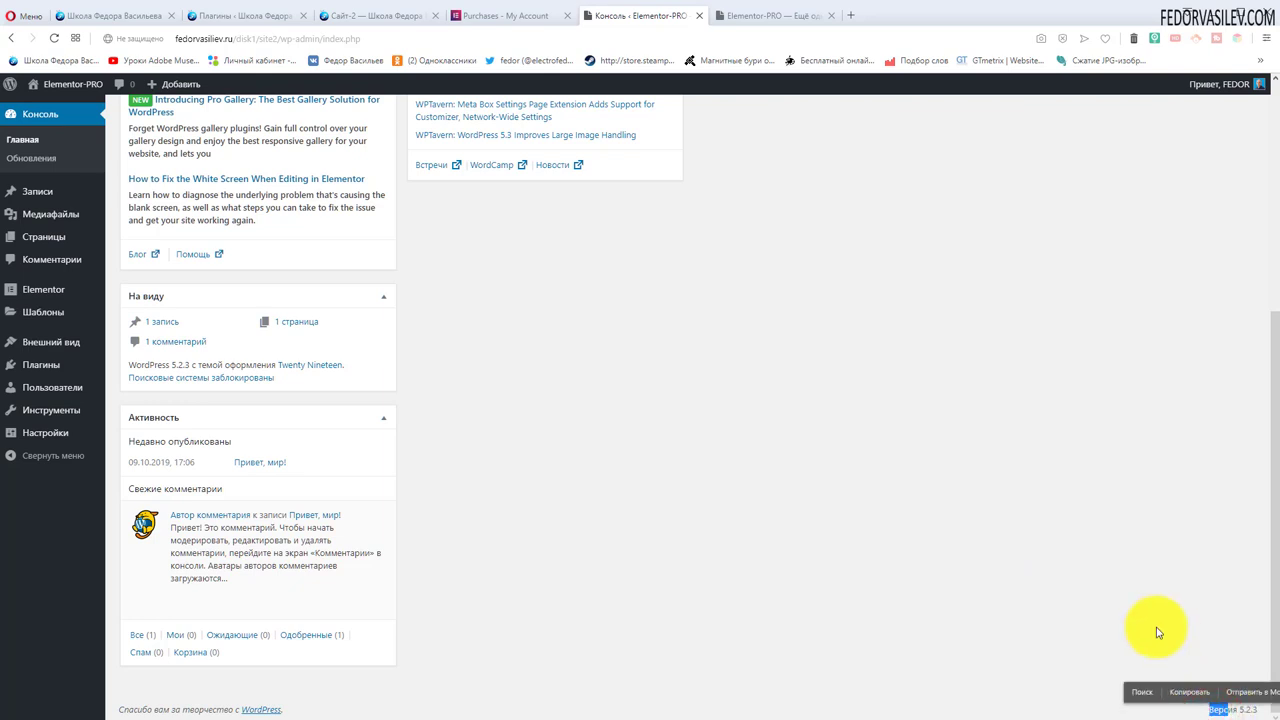
{"action": "left_click", "coordinate": [1157, 632]}
{"action": "scroll", "coordinate": [614, 543], "scroll_direction": "up", "scroll_amount": 4}
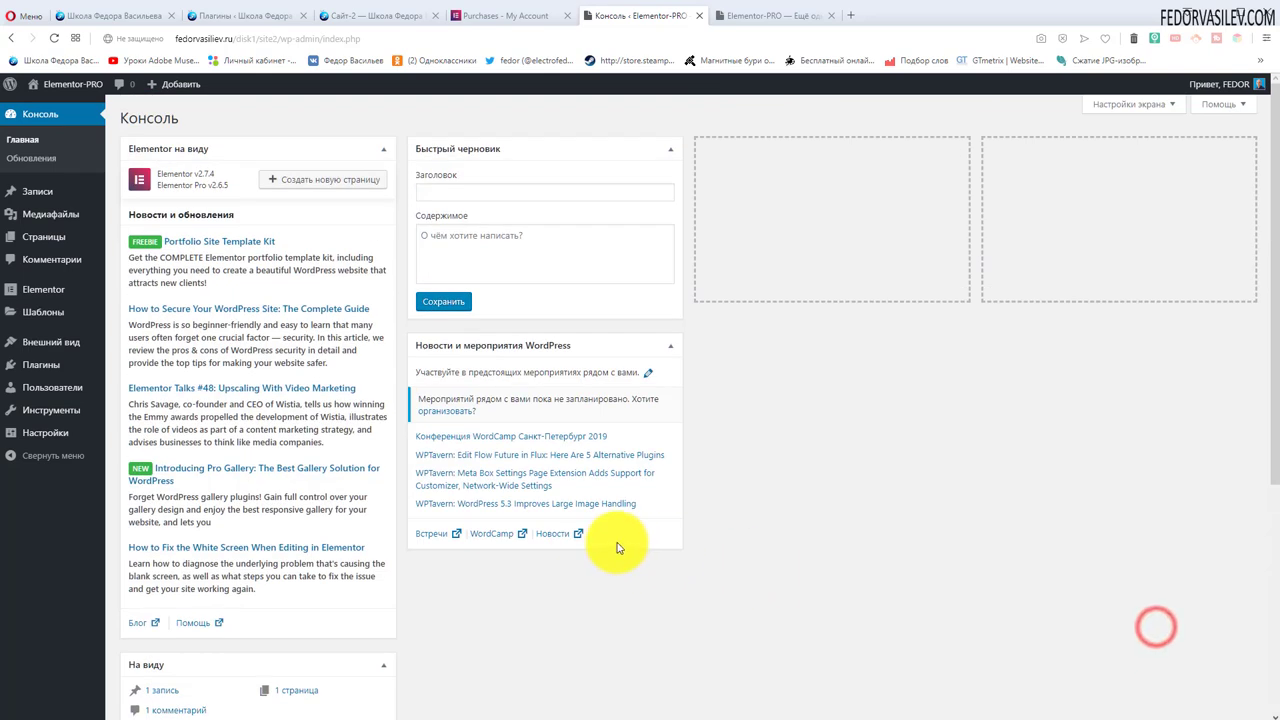
{"action": "left_click_drag", "start_coordinate": [158, 174], "coordinate": [214, 186]}
{"action": "left_click", "coordinate": [200, 188]}
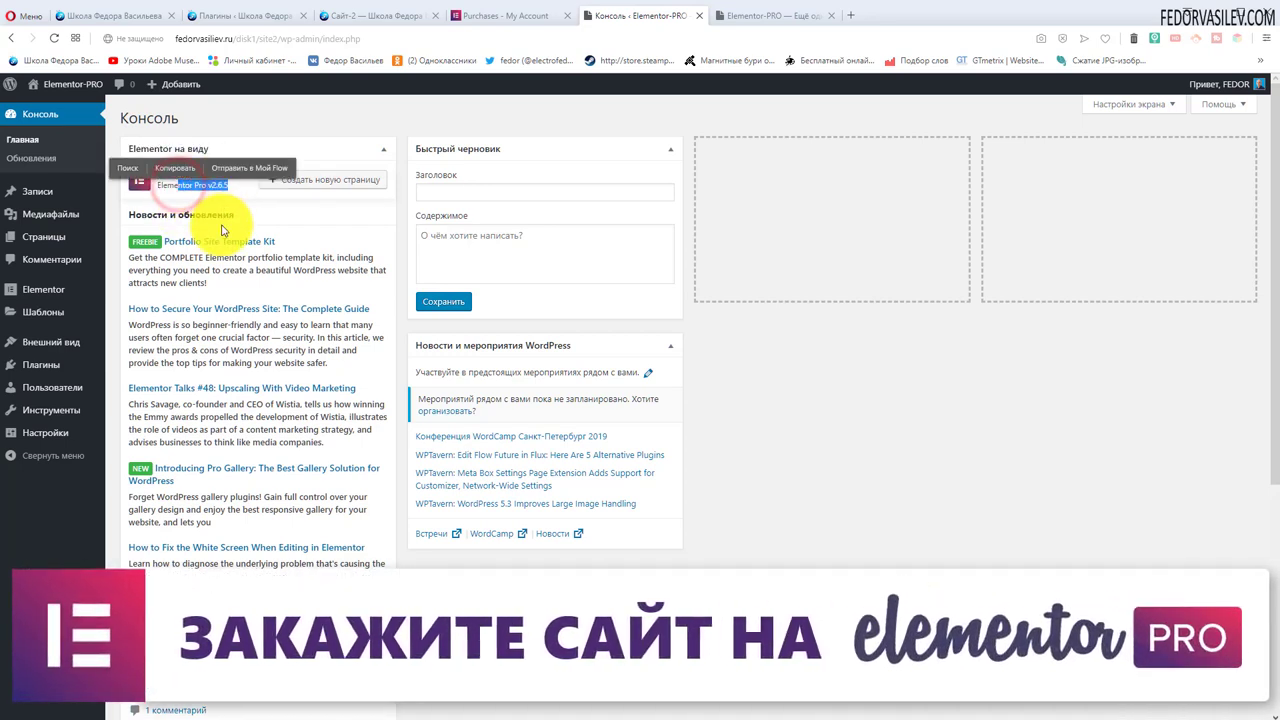
{"action": "left_click", "coordinate": [230, 196]}
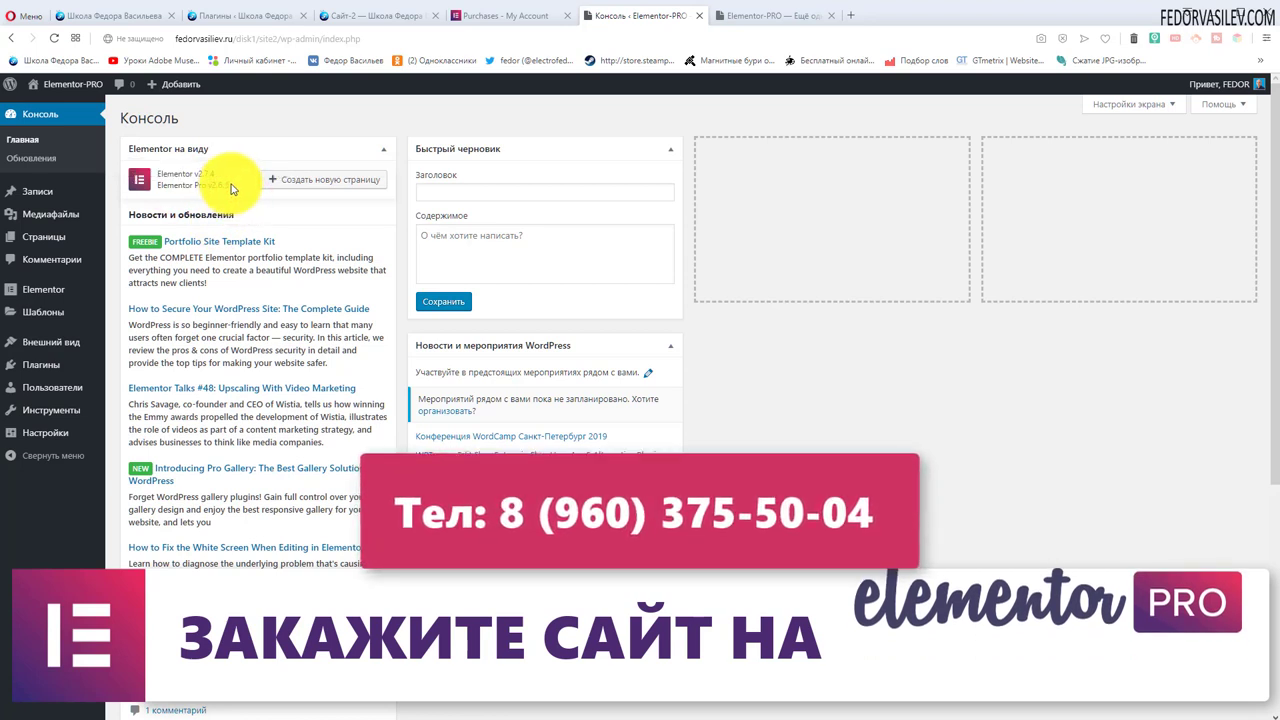
{"action": "left_click_drag", "start_coordinate": [229, 186], "coordinate": [201, 176]}
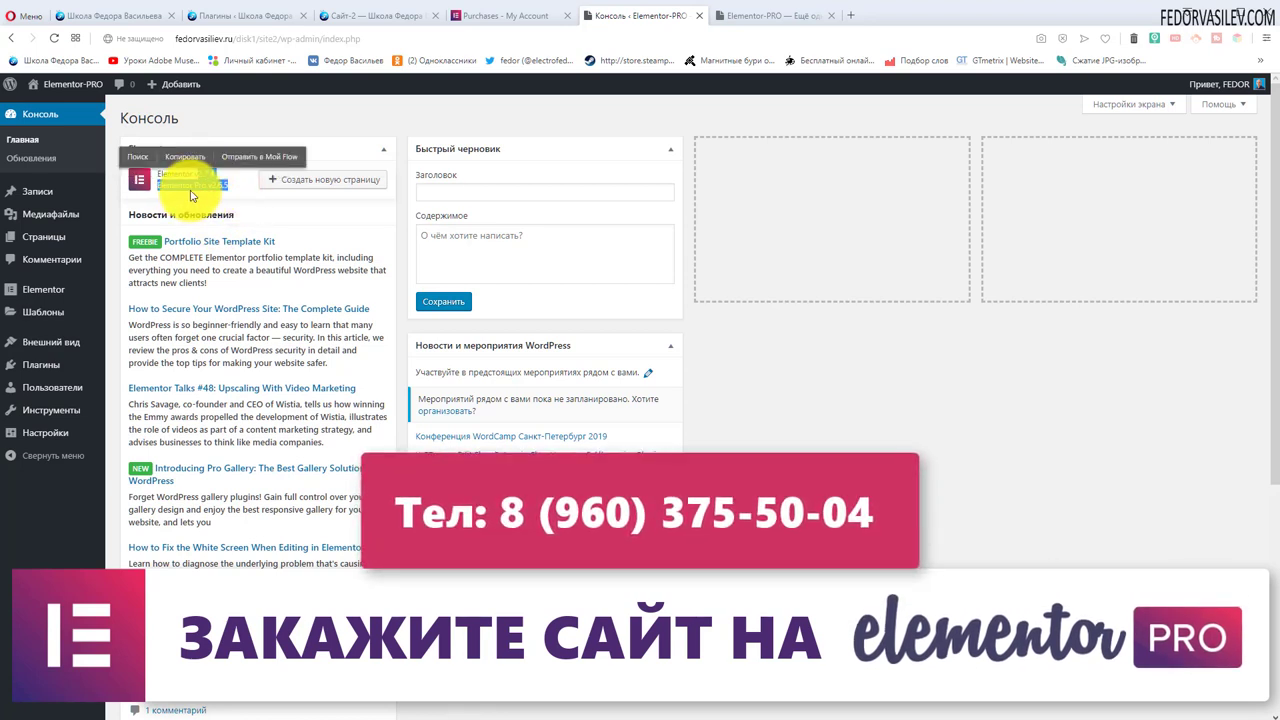
{"action": "left_click", "coordinate": [178, 177]}
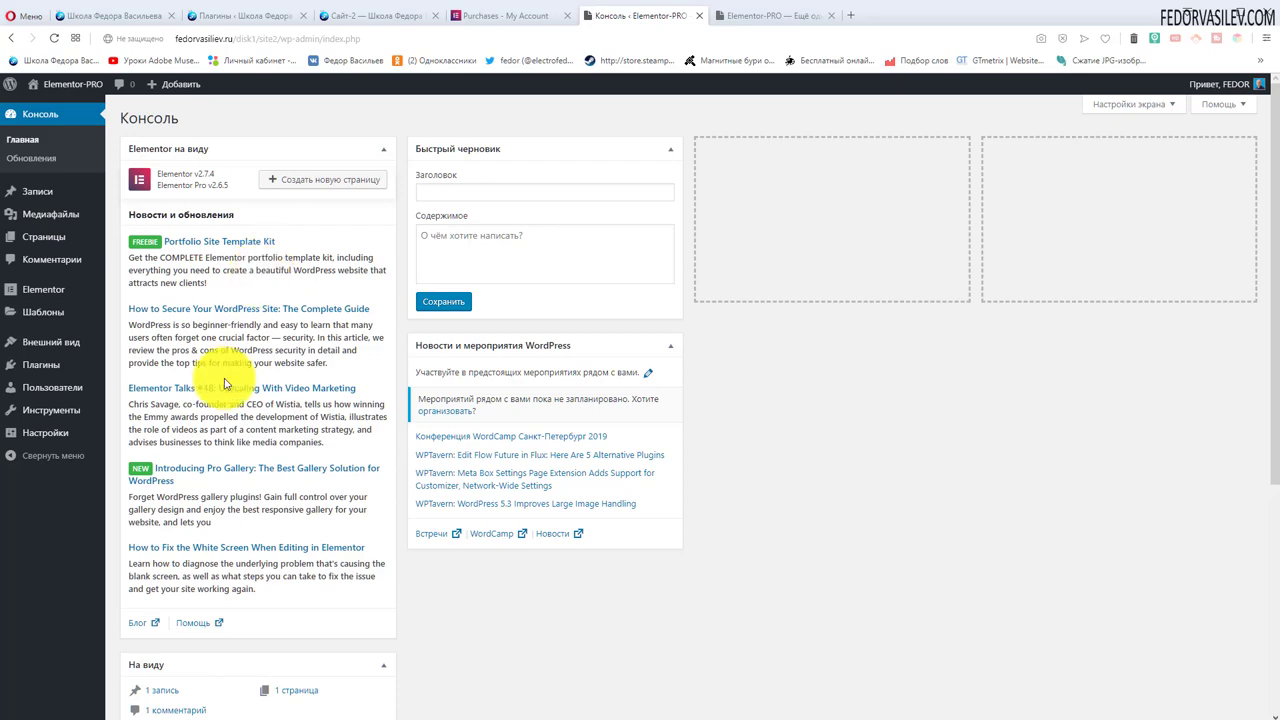
{"action": "scroll", "coordinate": [800, 378], "scroll_direction": "down", "scroll_amount": 5}
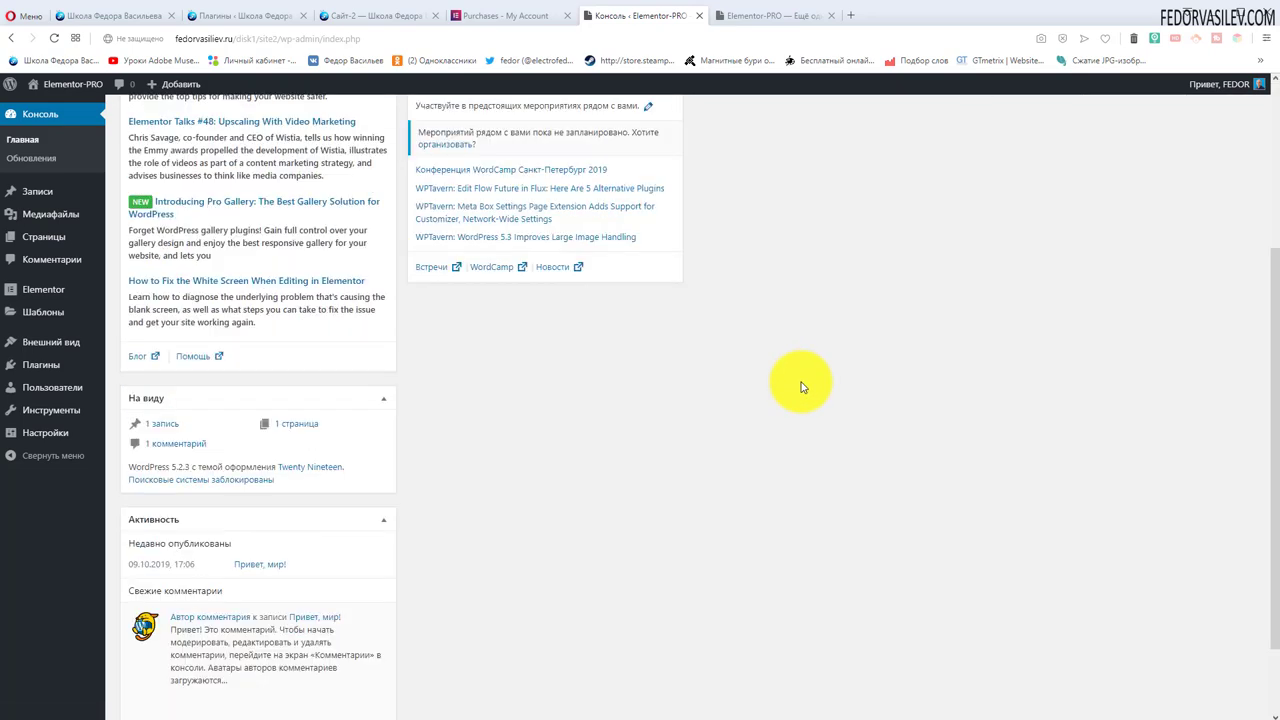
{"action": "scroll", "coordinate": [800, 378], "scroll_direction": "up", "scroll_amount": 5}
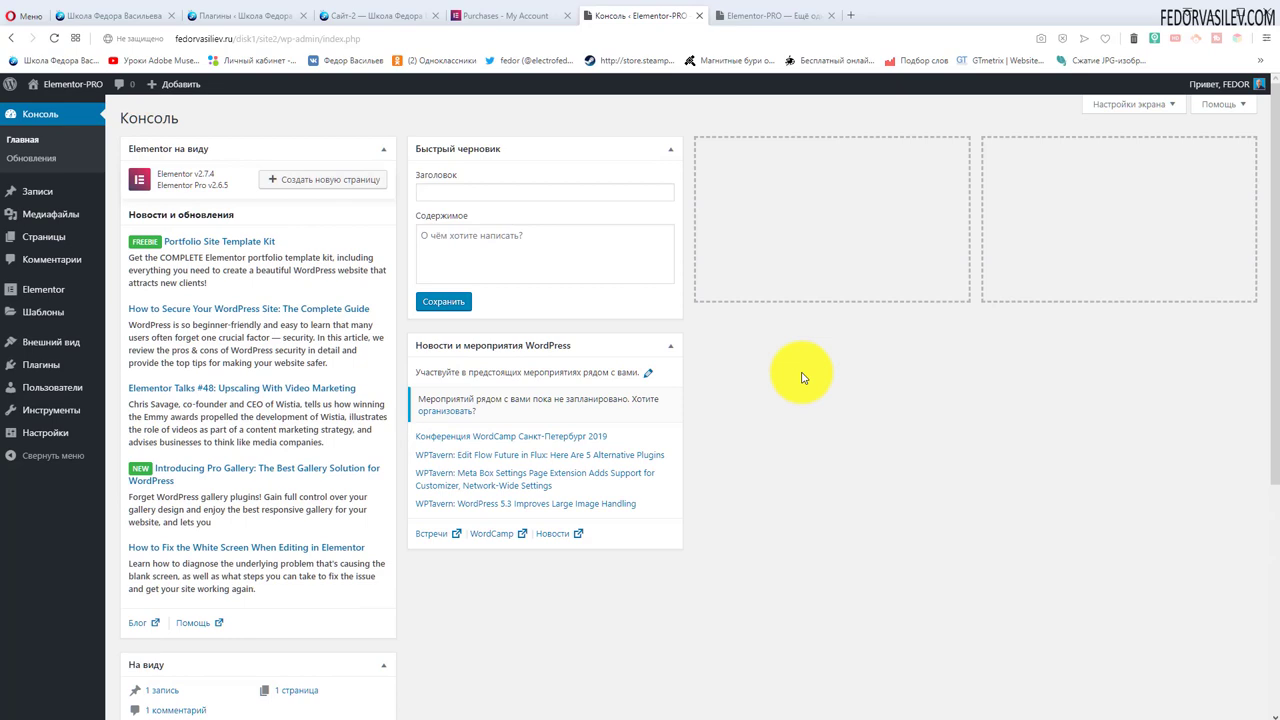
Look over the site's public front page from the header down to the footer.
{"action": "left_click", "coordinate": [759, 15]}
{"action": "scroll", "coordinate": [527, 399], "scroll_direction": "down", "scroll_amount": 4}
{"action": "scroll", "coordinate": [129, 271], "scroll_direction": "up", "scroll_amount": 4}
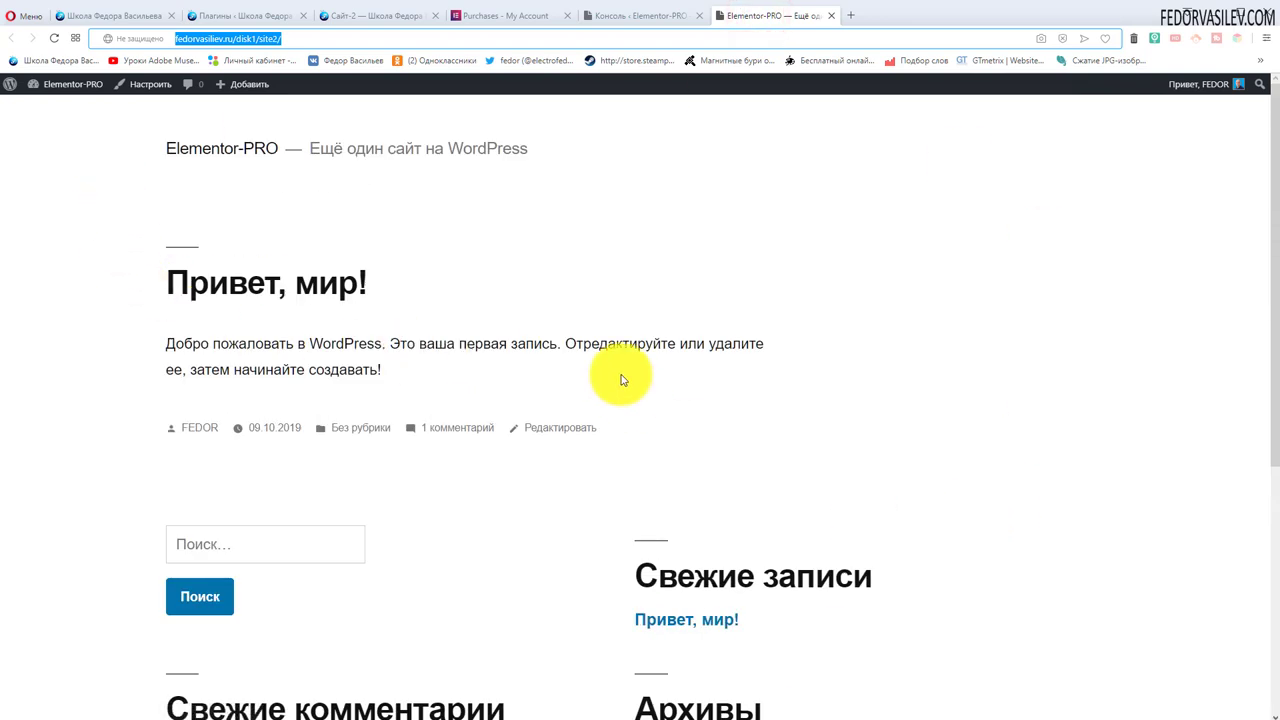
{"action": "scroll", "coordinate": [618, 368], "scroll_direction": "down", "scroll_amount": 4}
{"action": "scroll", "coordinate": [380, 403], "scroll_direction": "up", "scroll_amount": 4}
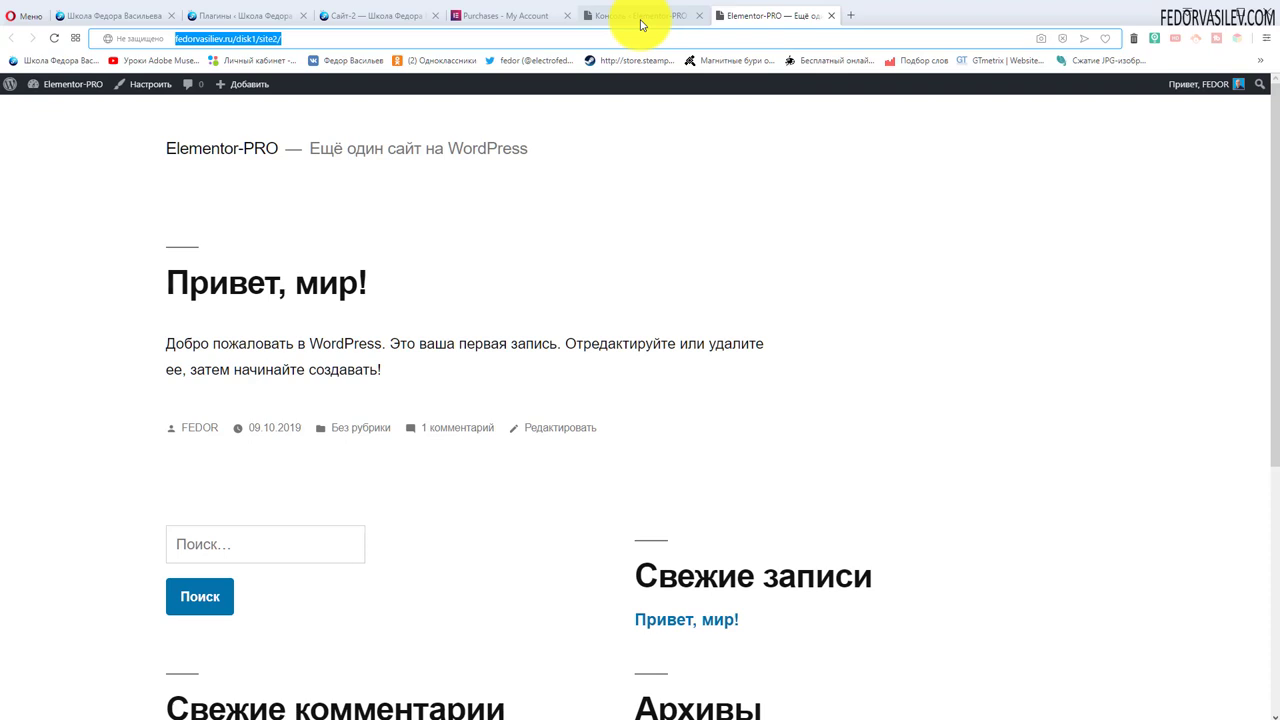
{"action": "scroll", "coordinate": [643, 349], "scroll_direction": "down", "scroll_amount": 4}
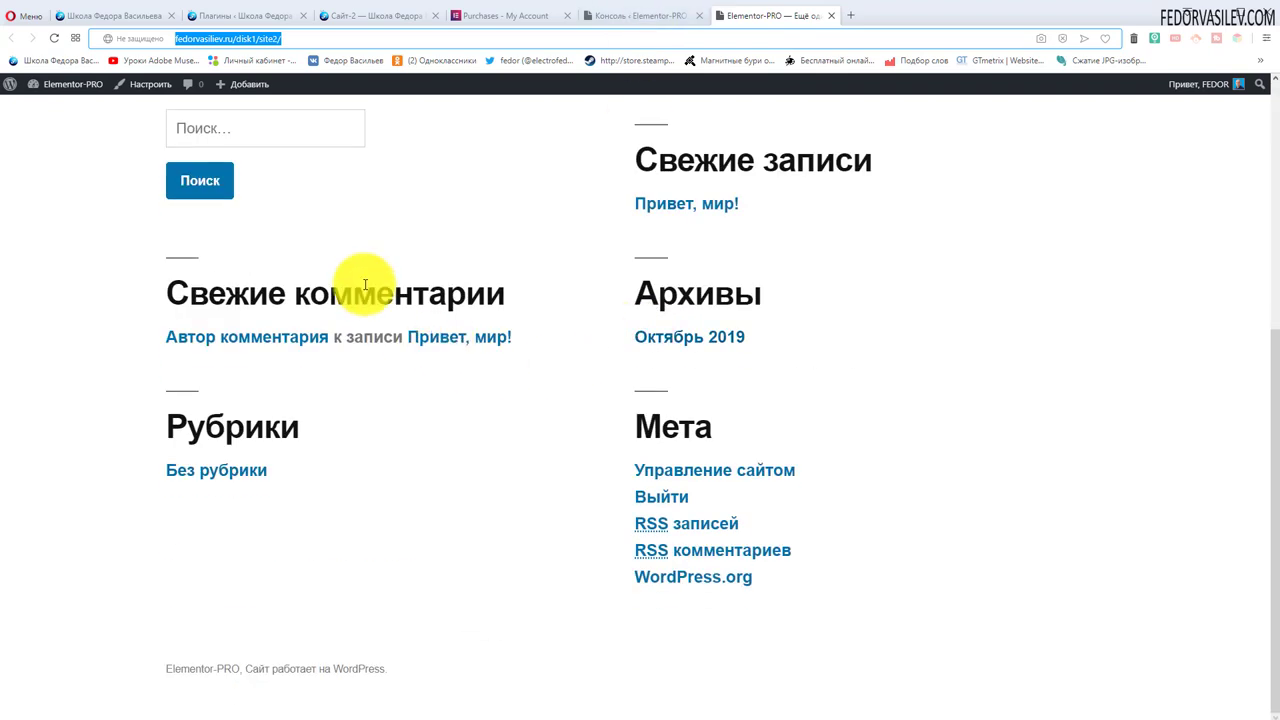
{"action": "scroll", "coordinate": [650, 155], "scroll_direction": "up", "scroll_amount": 4}
Return to the WordPress admin dashboard and open the Elementor plugin's settings page.
{"action": "left_click", "coordinate": [632, 17]}
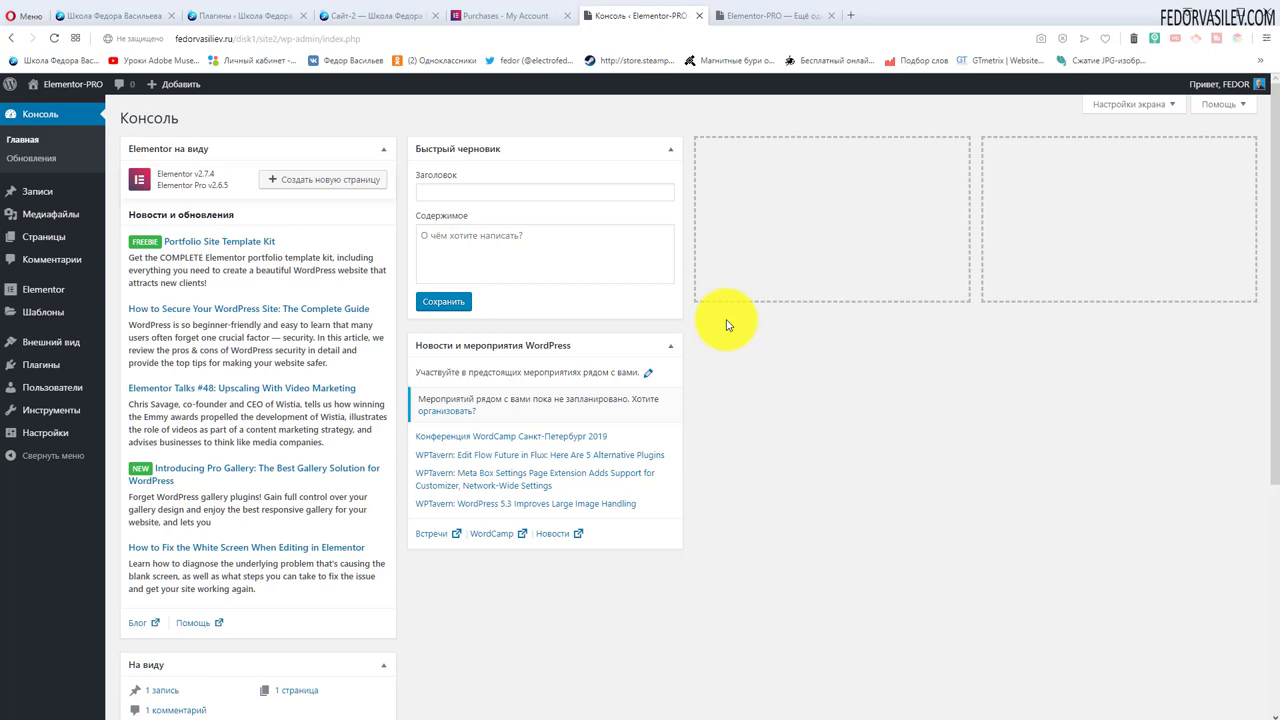
{"action": "scroll", "coordinate": [634, 391], "scroll_direction": "down", "scroll_amount": 4}
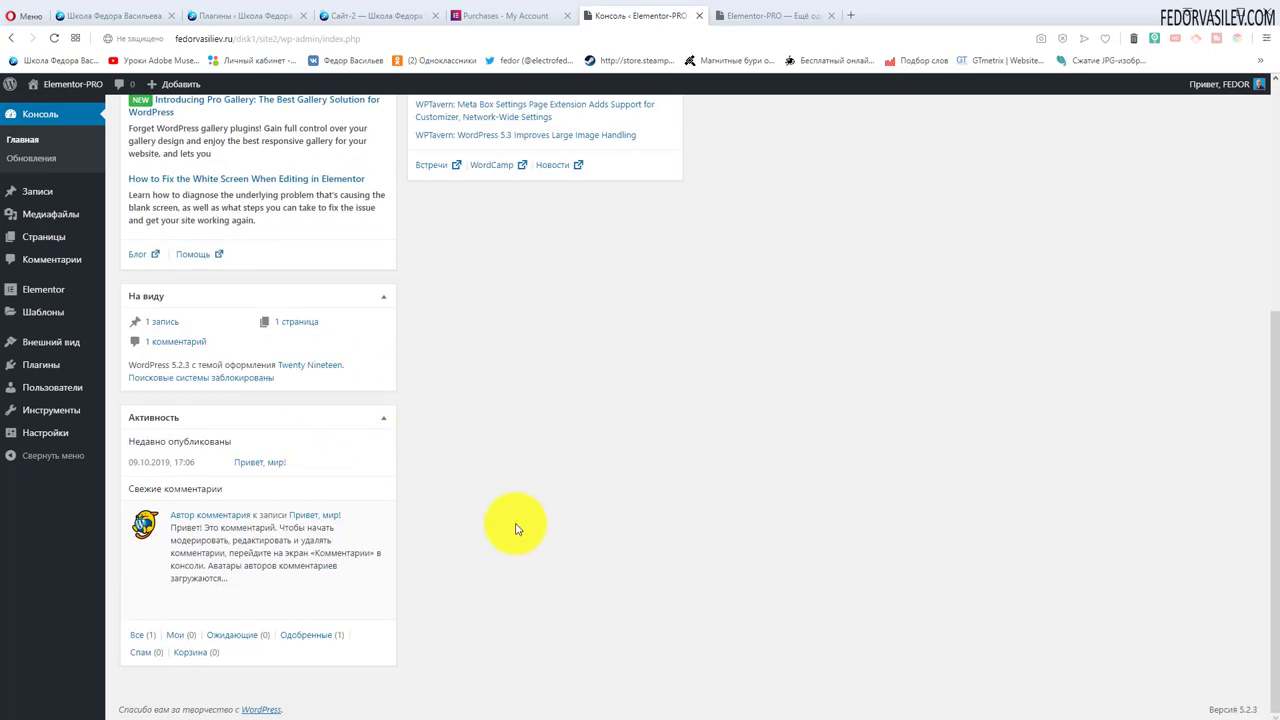
{"action": "scroll", "coordinate": [508, 523], "scroll_direction": "up", "scroll_amount": 4}
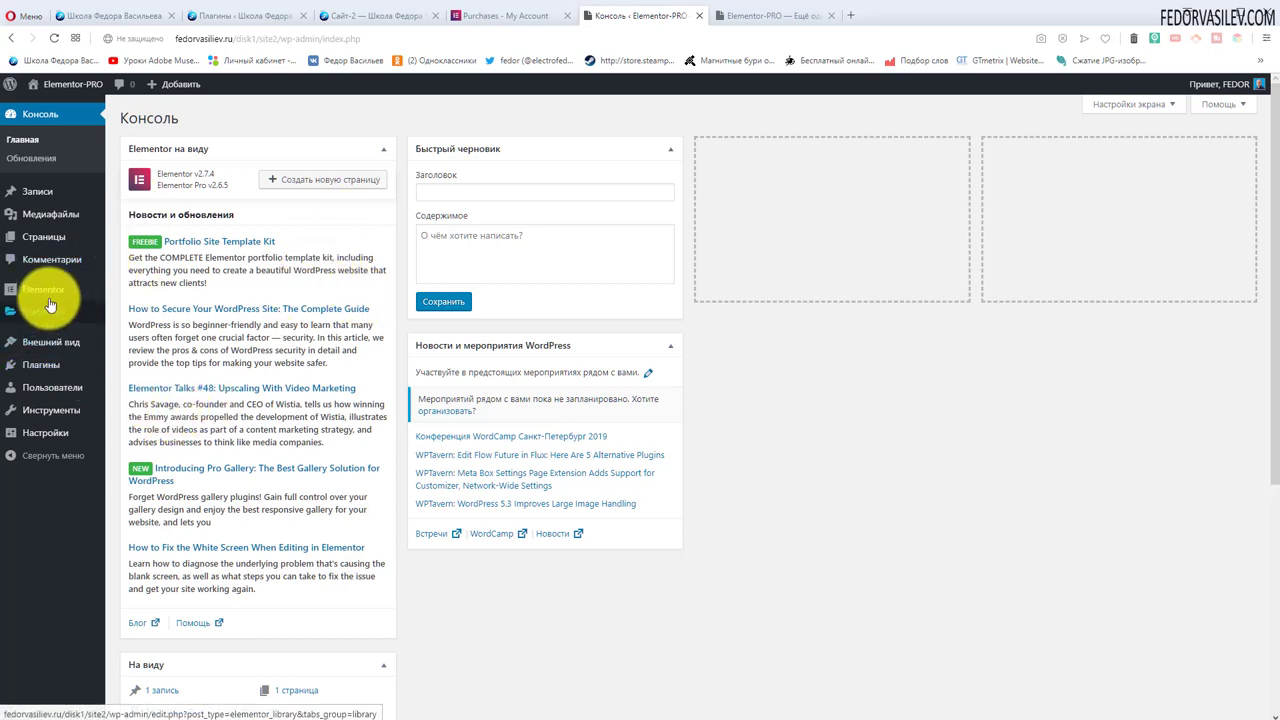
{"action": "mouse_move", "coordinate": [47, 298]}
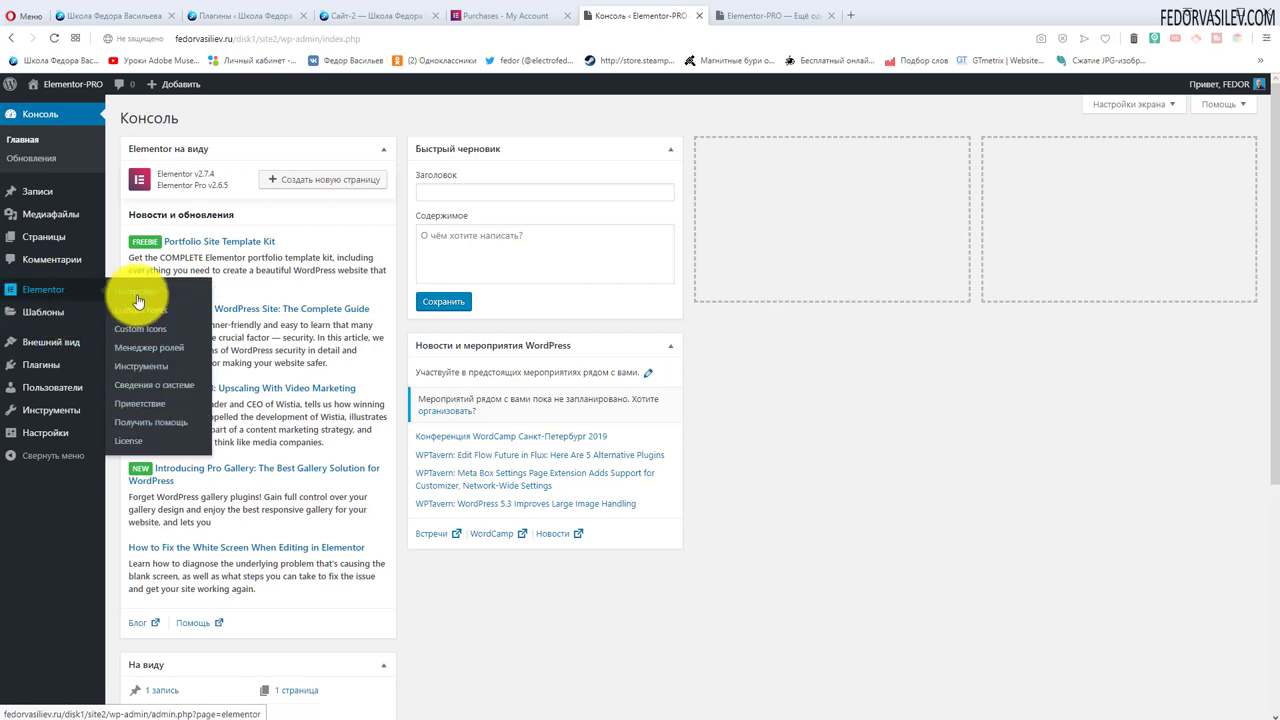
{"action": "left_click", "coordinate": [145, 296]}
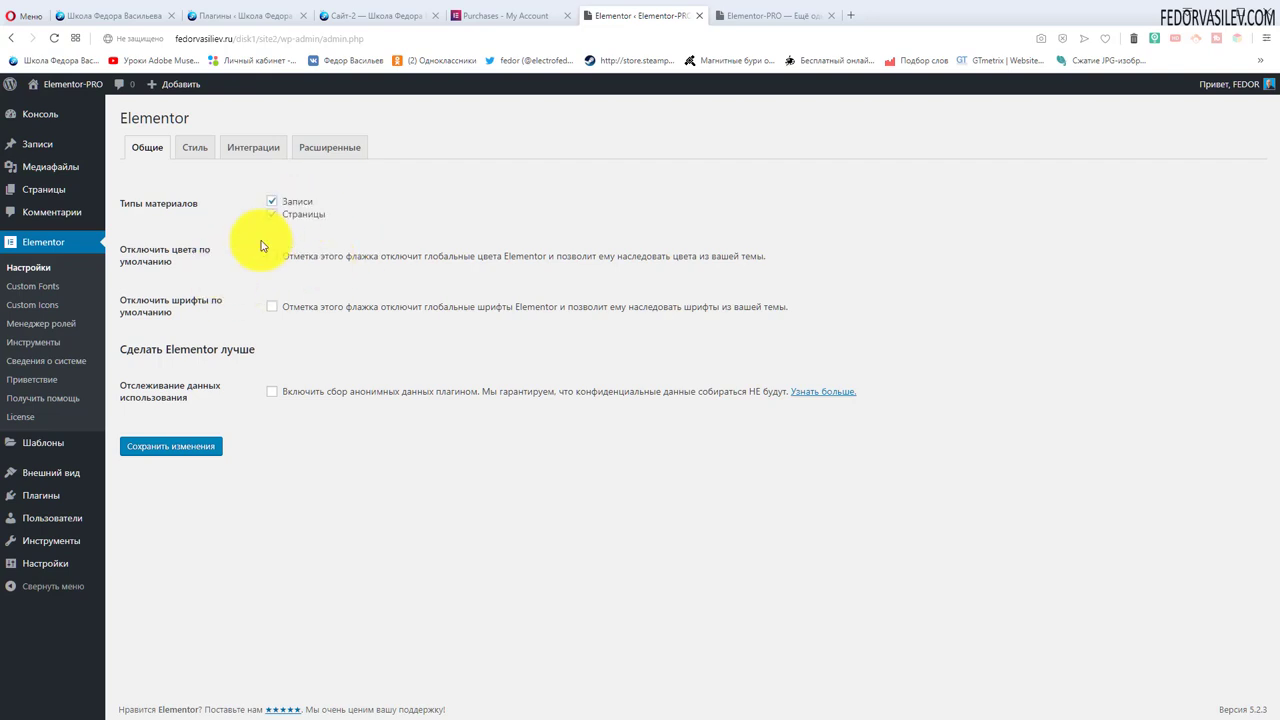
Create a new page and open it for editing in Elementor.
{"action": "mouse_move", "coordinate": [51, 189]}
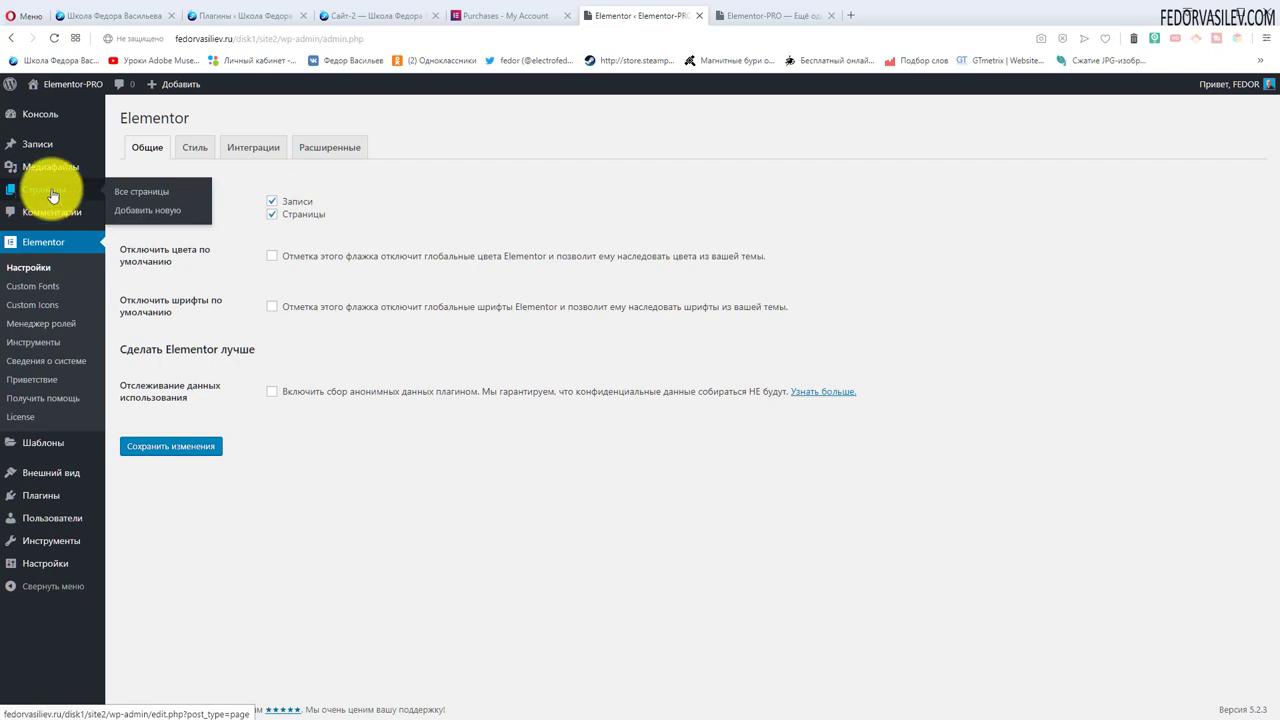
{"action": "left_click", "coordinate": [138, 212]}
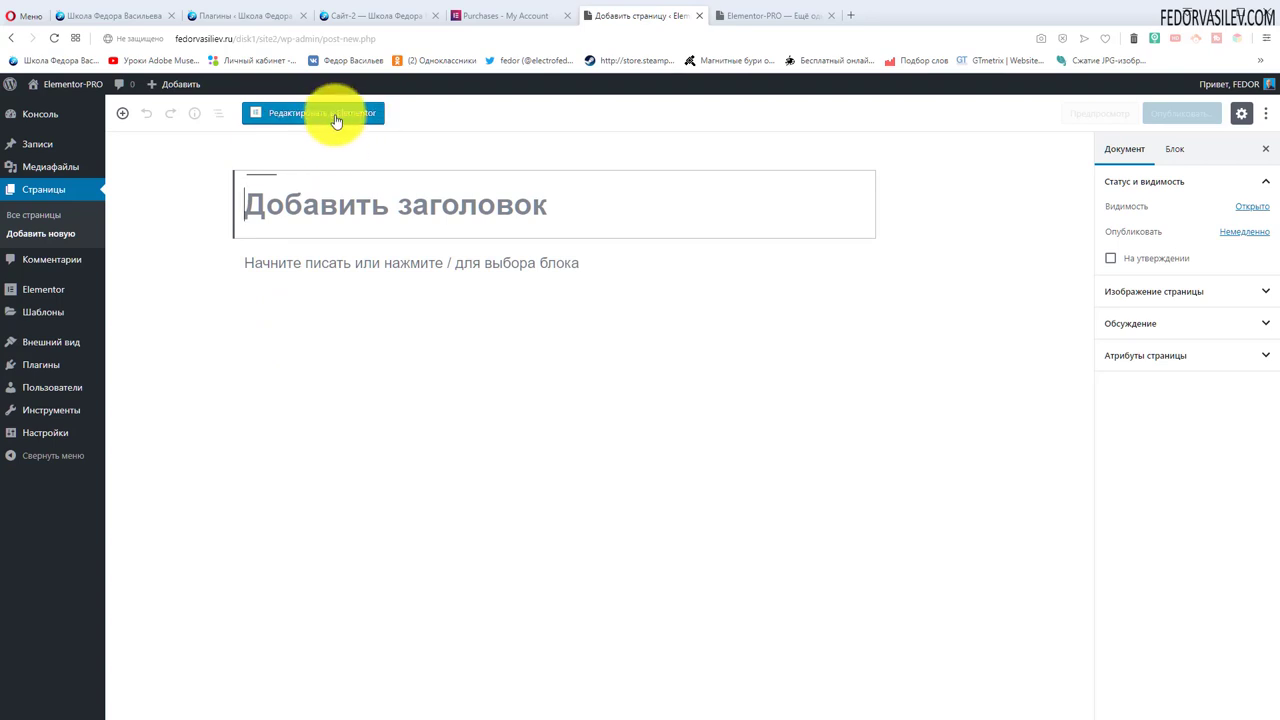
{"action": "left_click", "coordinate": [336, 116]}
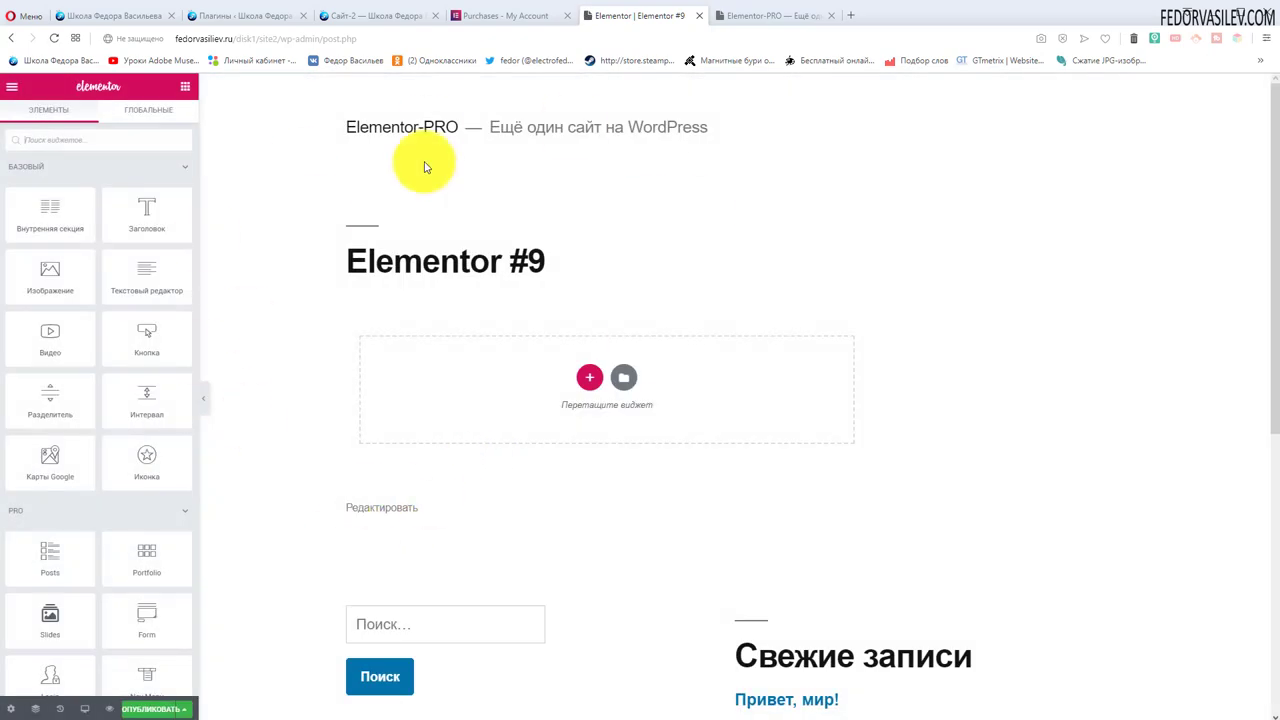
Look over the new page and Elementor's main menu, and exit the editor to the WordPress admin.
{"action": "scroll", "coordinate": [440, 360], "scroll_direction": "down", "scroll_amount": 5}
{"action": "scroll", "coordinate": [528, 157], "scroll_direction": "up", "scroll_amount": 5}
{"action": "left_click", "coordinate": [12, 86]}
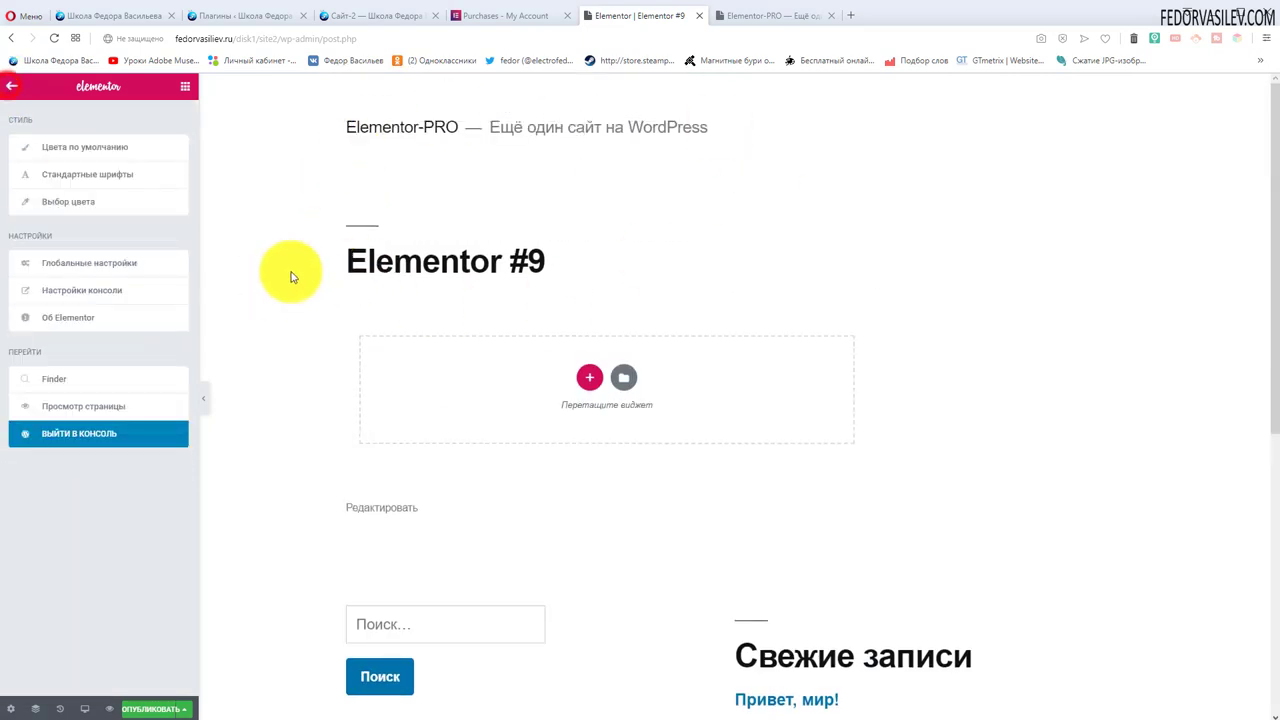
{"action": "left_click", "coordinate": [10, 88]}
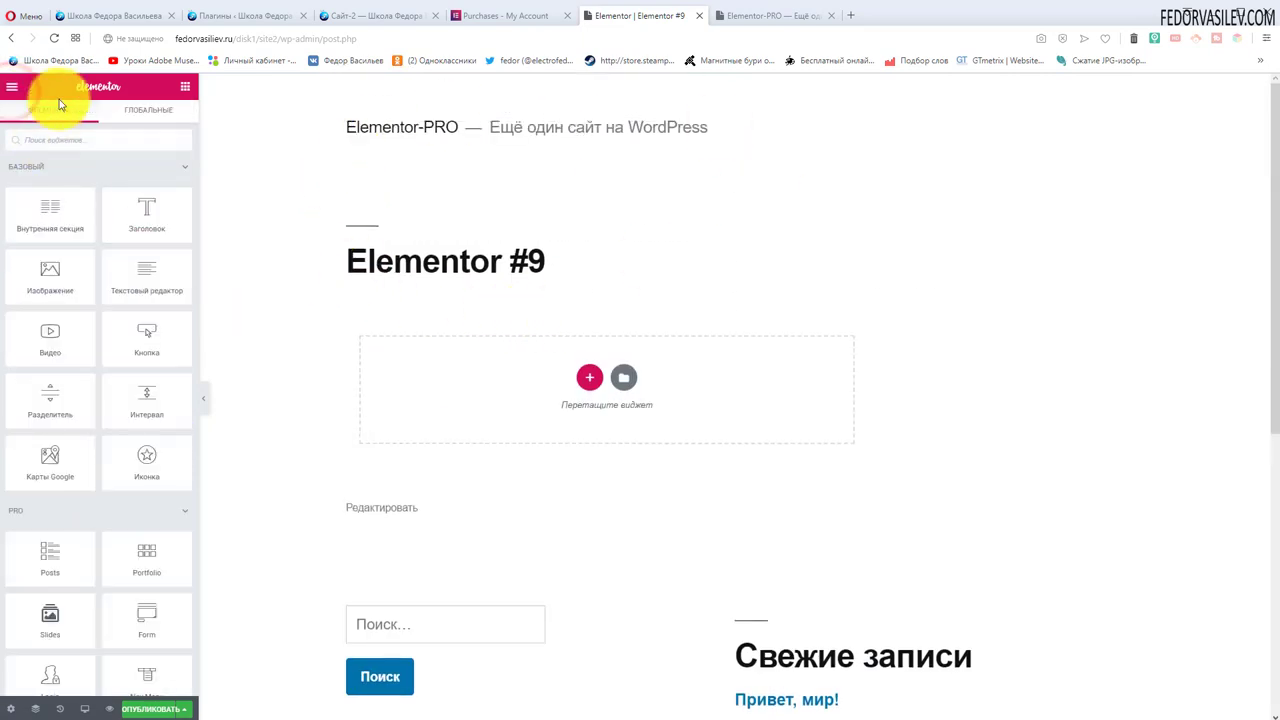
{"action": "left_click", "coordinate": [12, 86]}
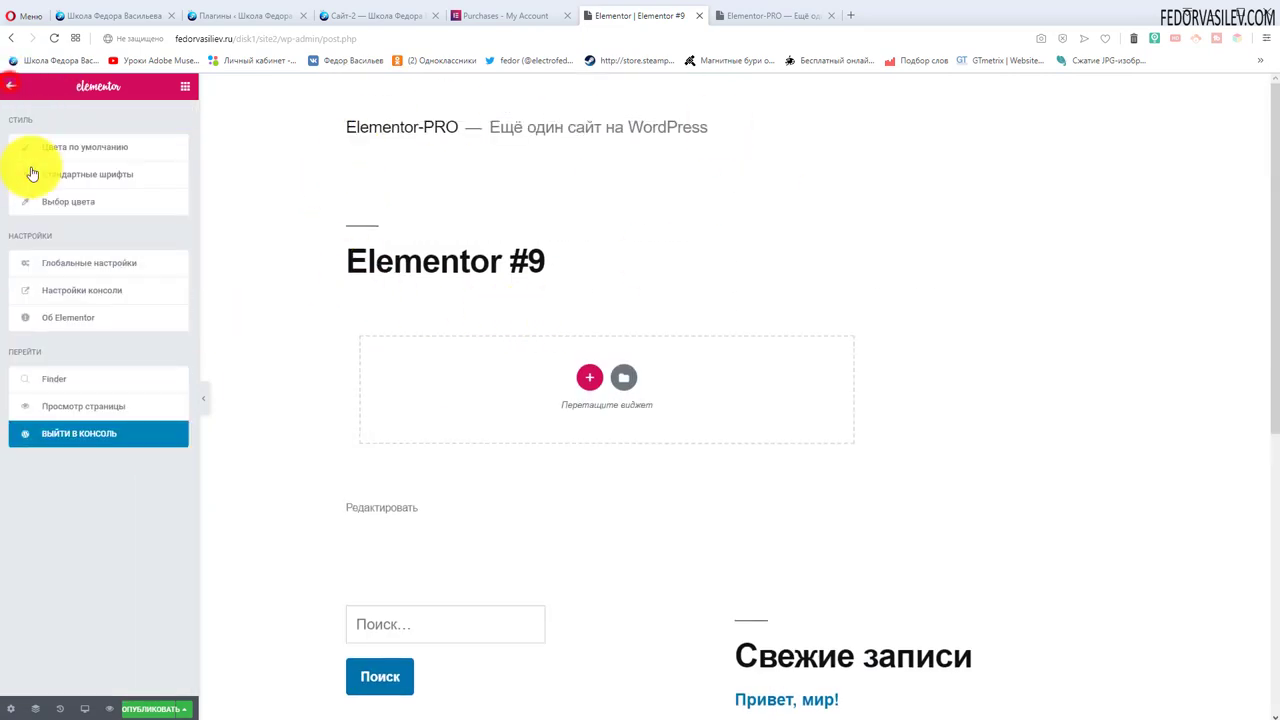
{"action": "left_click", "coordinate": [62, 440]}
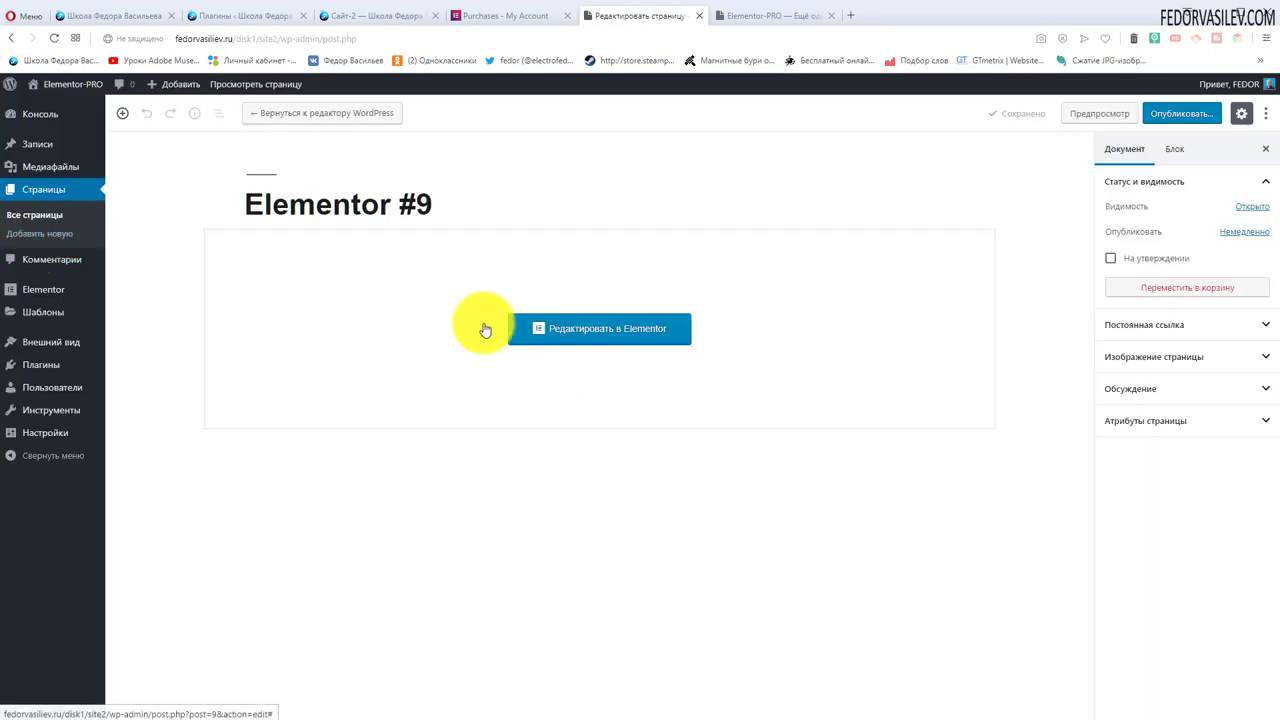
Open Elementor's general settings and try switching the content types Записи and Страницы off and on individually.
{"action": "left_click", "coordinate": [157, 288]}
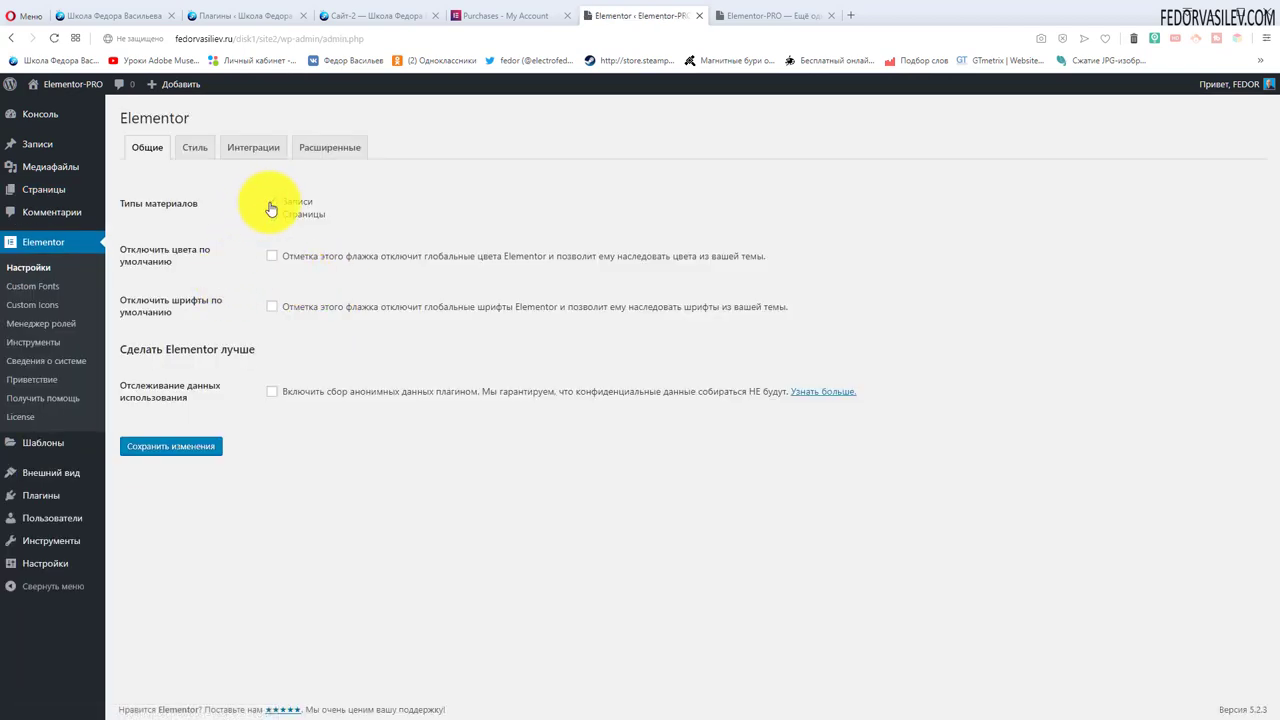
{"action": "left_click", "coordinate": [271, 201]}
{"action": "left_click", "coordinate": [271, 214]}
{"action": "left_click", "coordinate": [271, 201]}
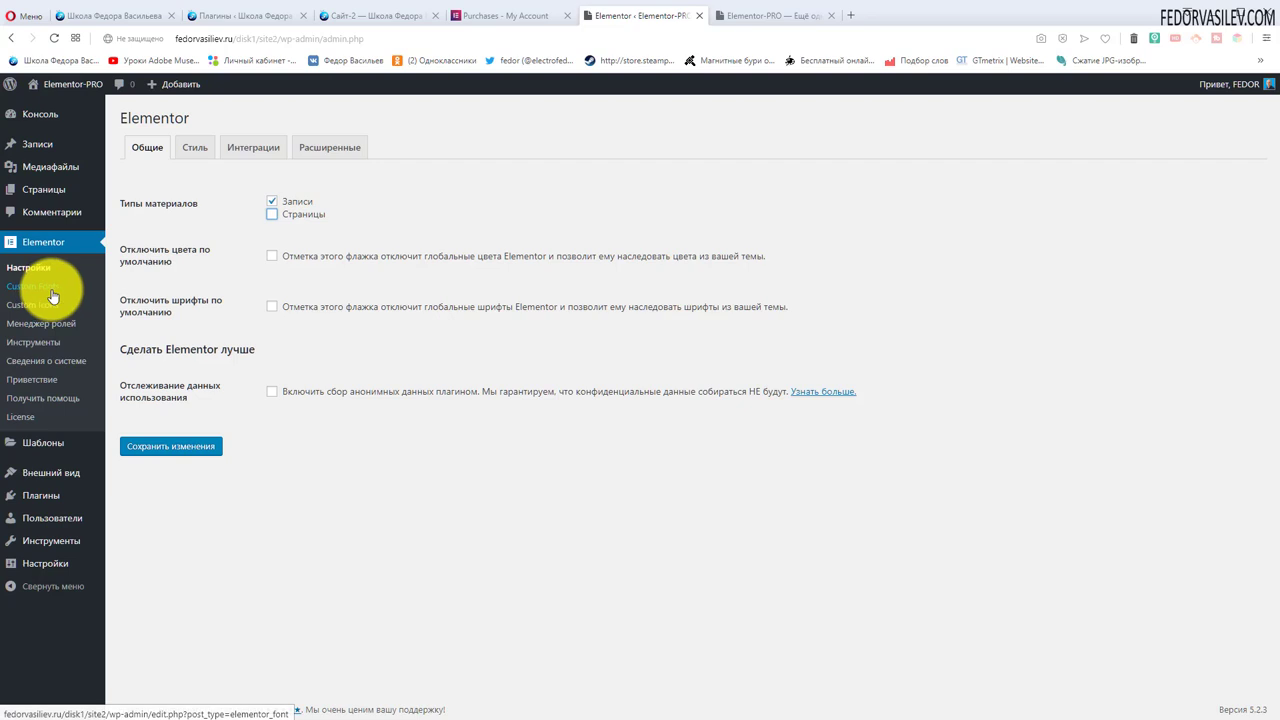
{"action": "left_click", "coordinate": [272, 214]}
{"action": "left_click", "coordinate": [271, 201]}
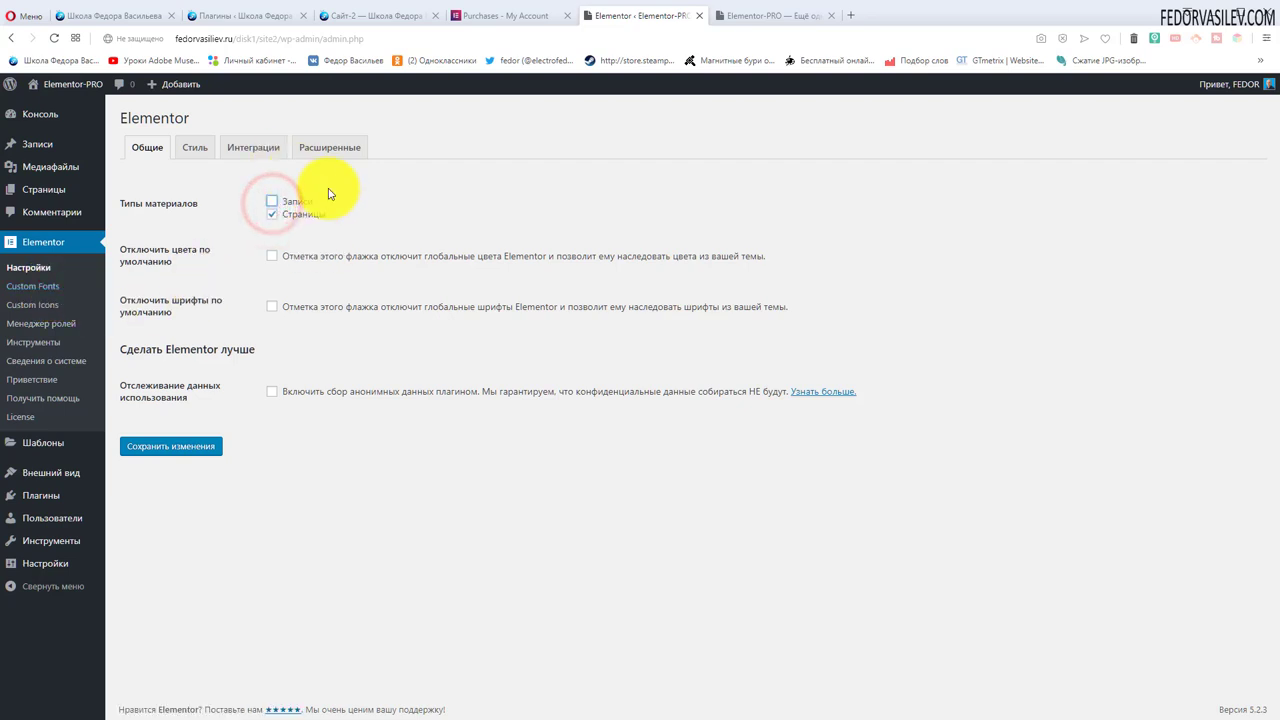
{"action": "left_click", "coordinate": [272, 201]}
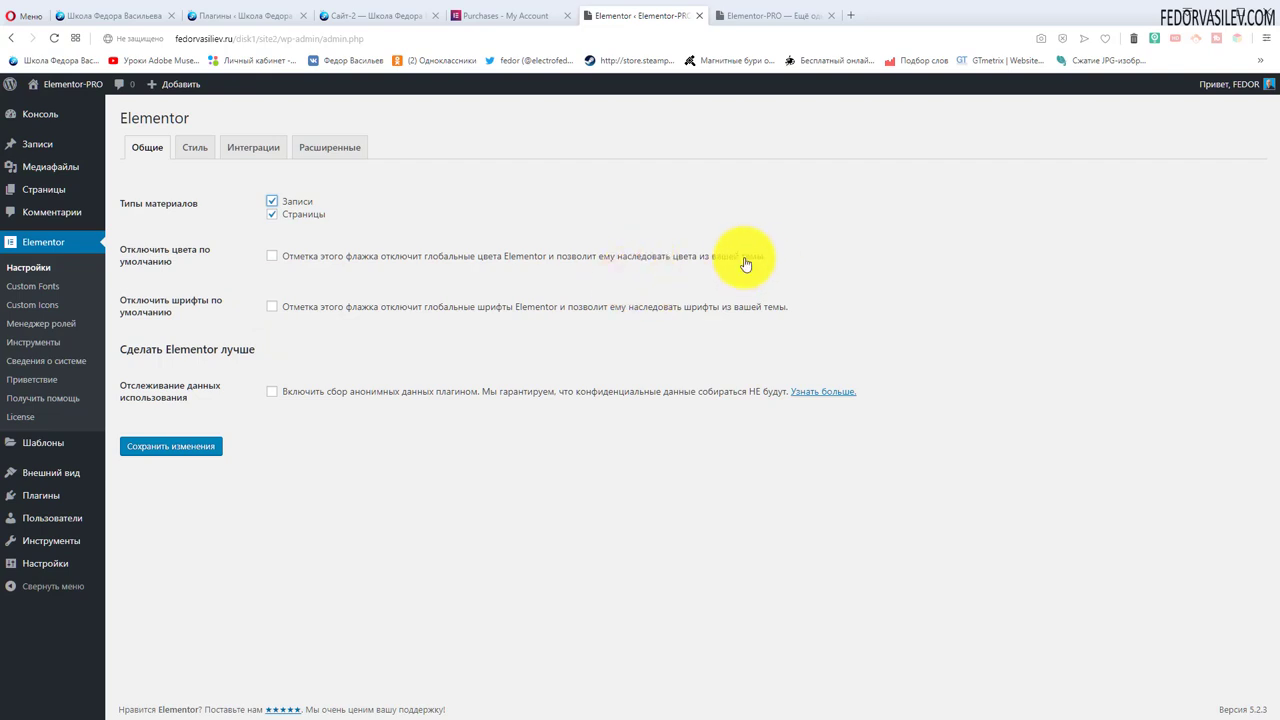
Read the description of the option disabling default colors and view the site's installed themes.
{"action": "left_click_drag", "start_coordinate": [745, 257], "coordinate": [766, 257]}
{"action": "left_click", "coordinate": [965, 343]}
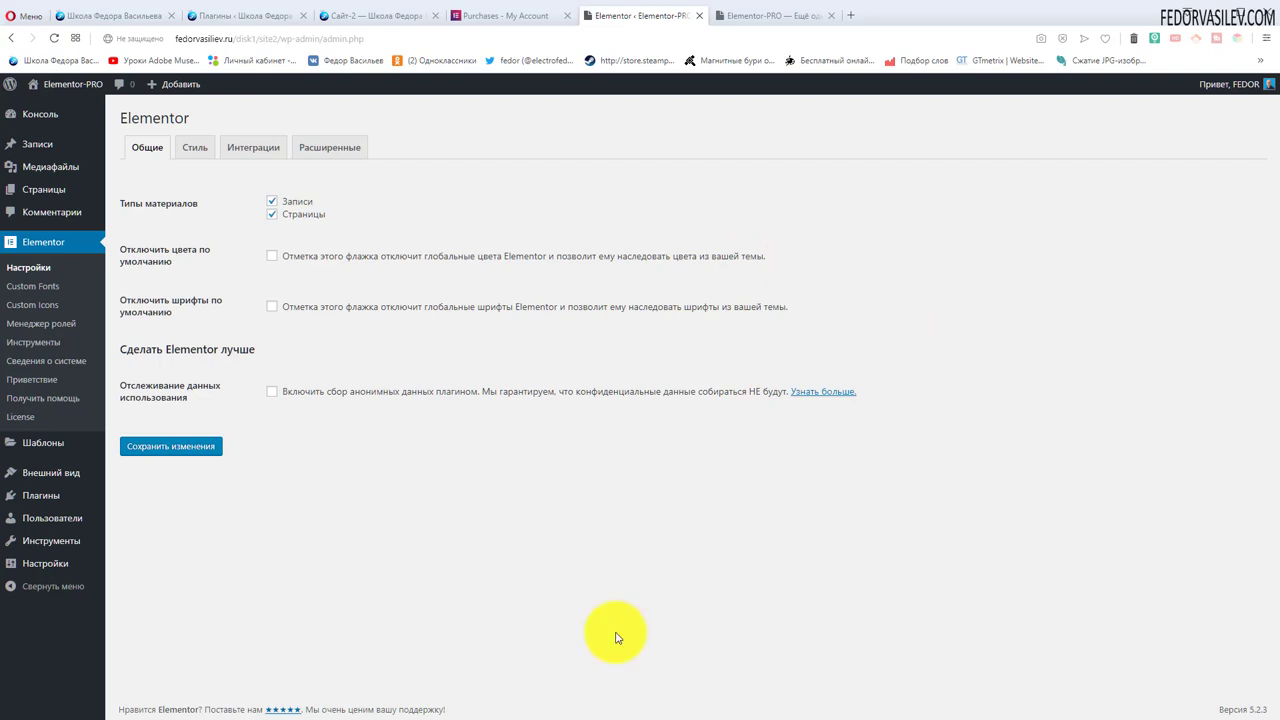
{"action": "mouse_move", "coordinate": [60, 477]}
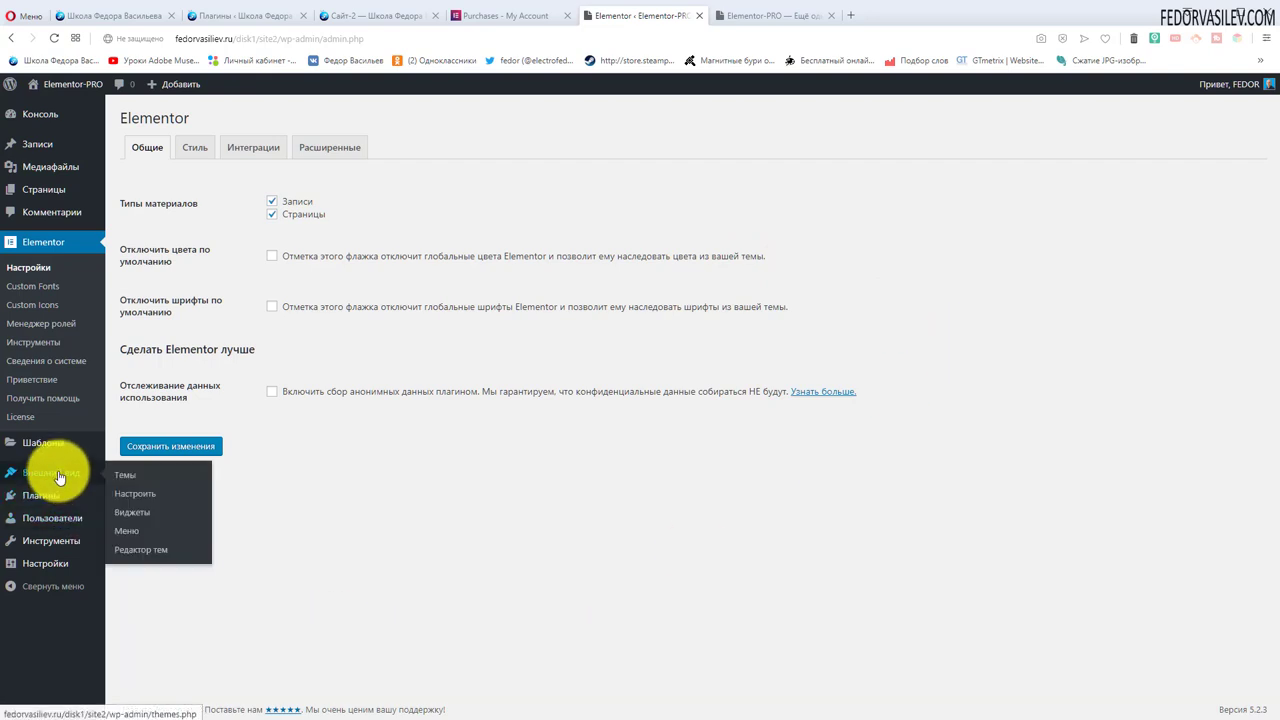
{"action": "left_click", "coordinate": [124, 476]}
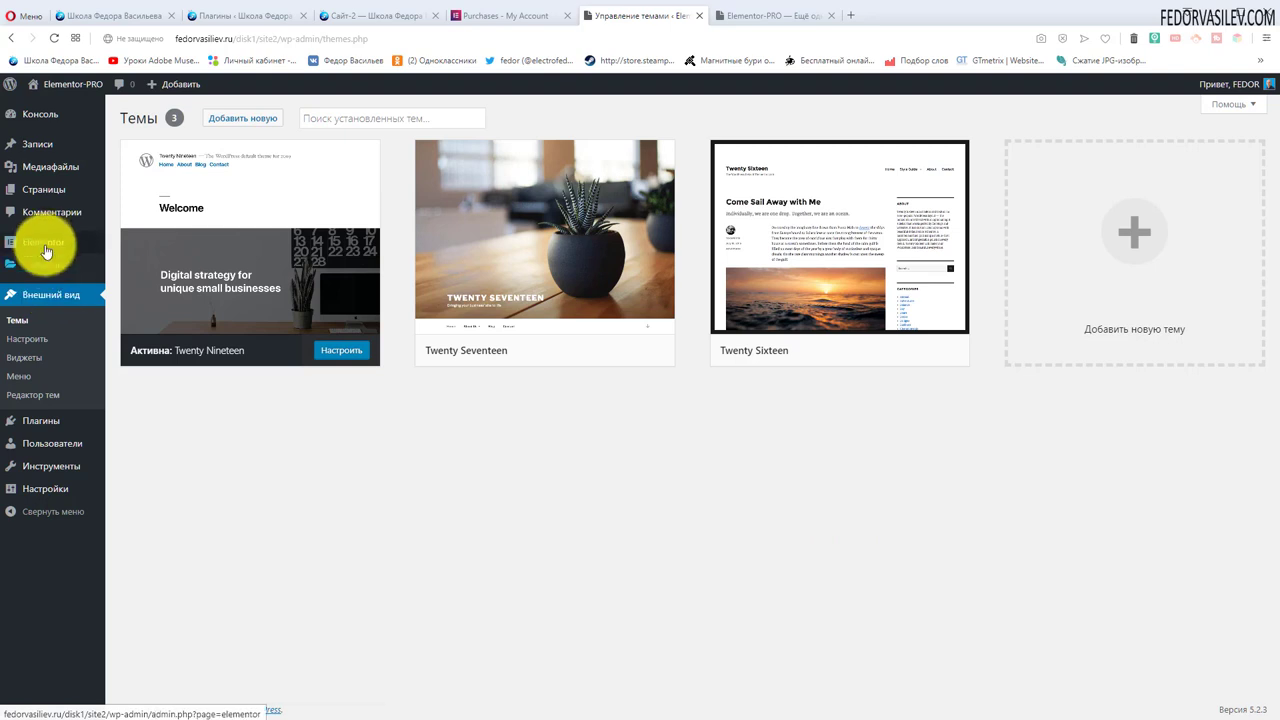
Reopen Elementor's general settings and toggle the option Отключить шрифты по умолчанию.
{"action": "mouse_move", "coordinate": [47, 247]}
{"action": "left_click", "coordinate": [148, 246]}
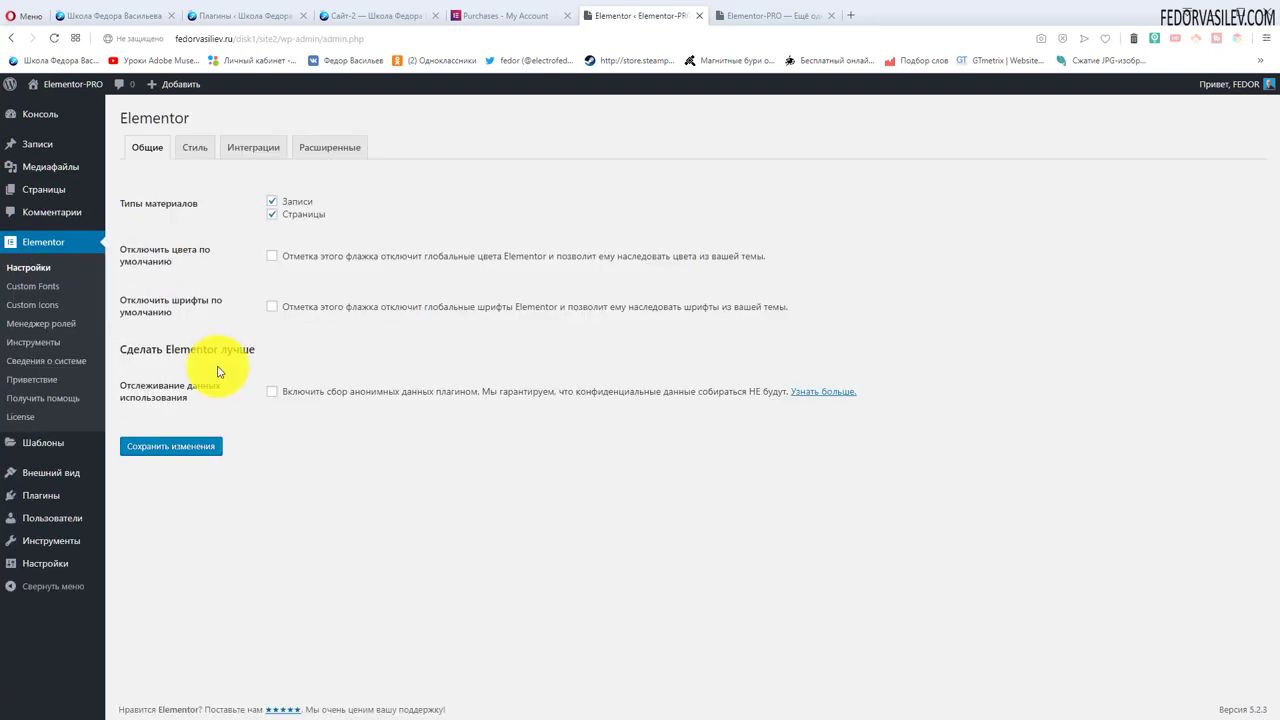
{"action": "double_click", "coordinate": [310, 309]}
{"action": "left_click", "coordinate": [375, 341]}
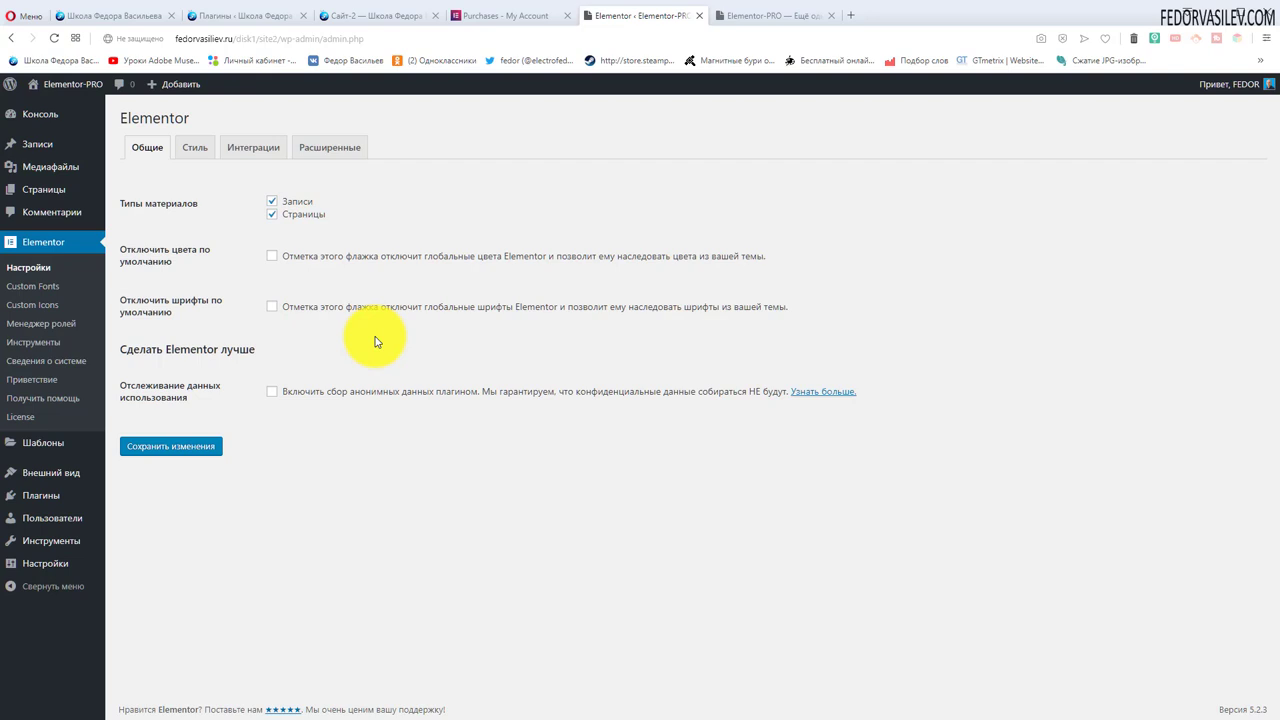
{"action": "left_click", "coordinate": [272, 307]}
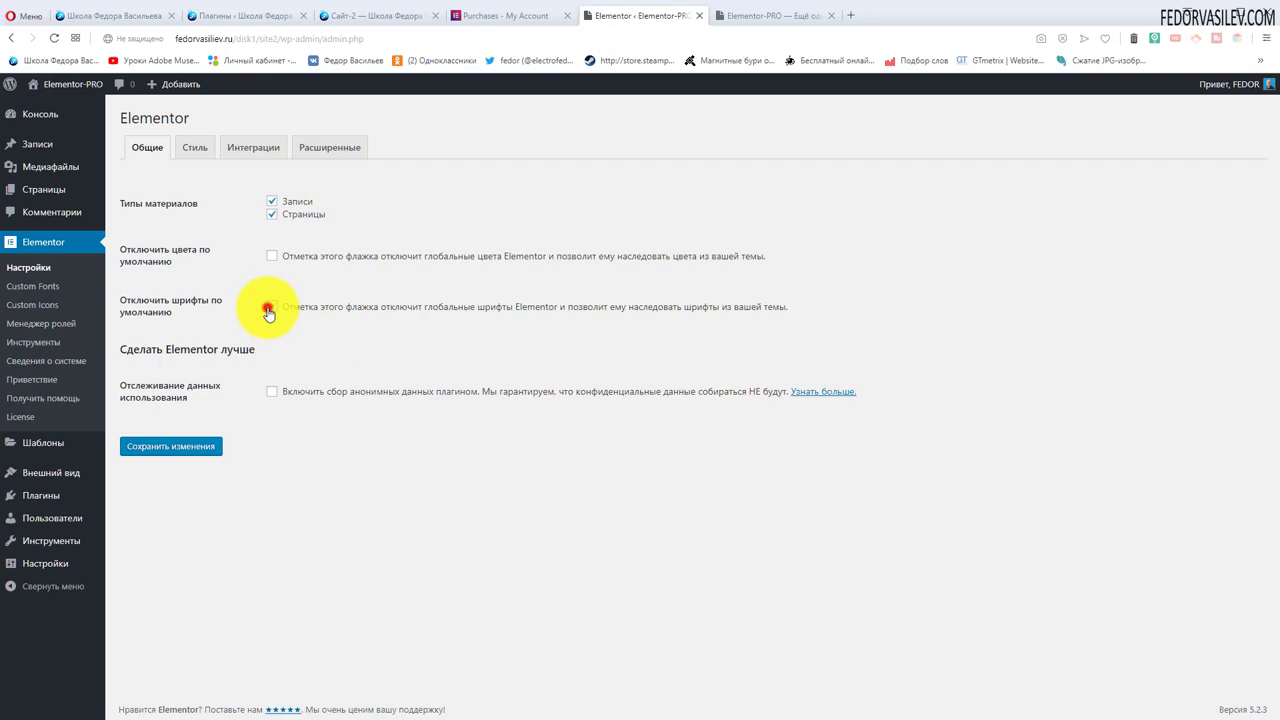
Open Elementor's Стиль settings and go to the field for the default fallback fonts.
{"action": "left_click", "coordinate": [195, 147]}
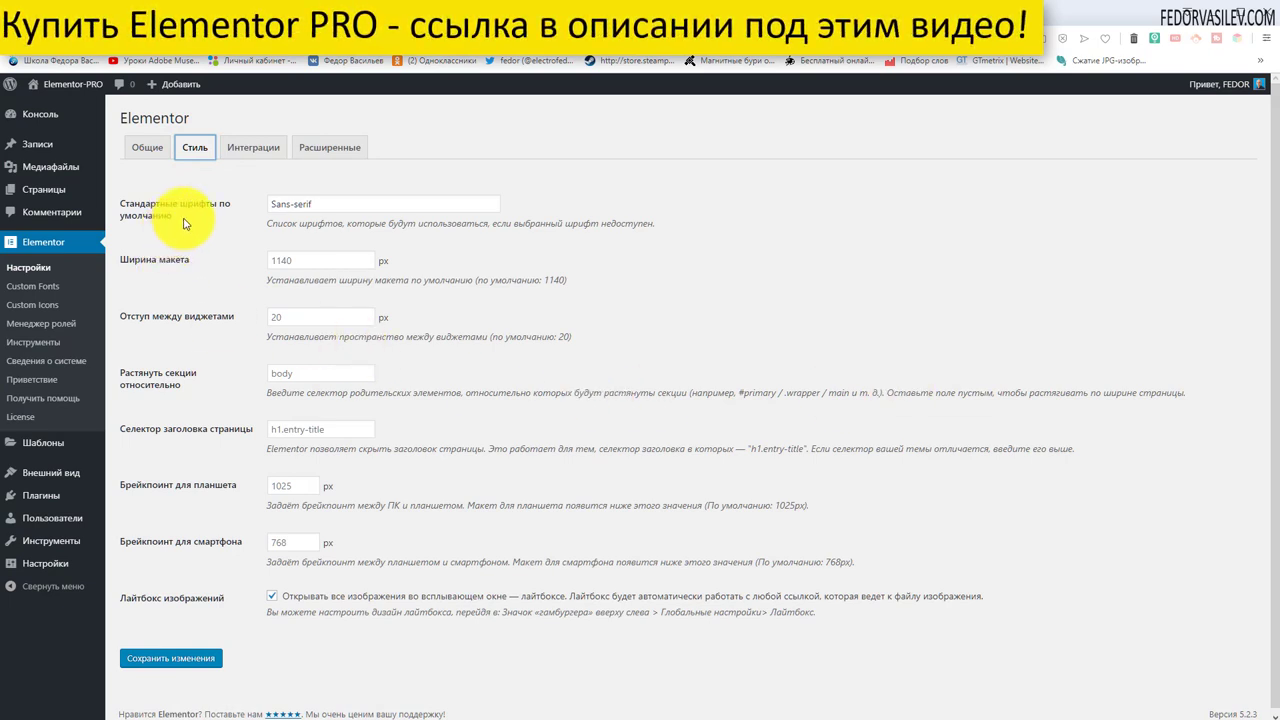
{"action": "left_click", "coordinate": [312, 203]}
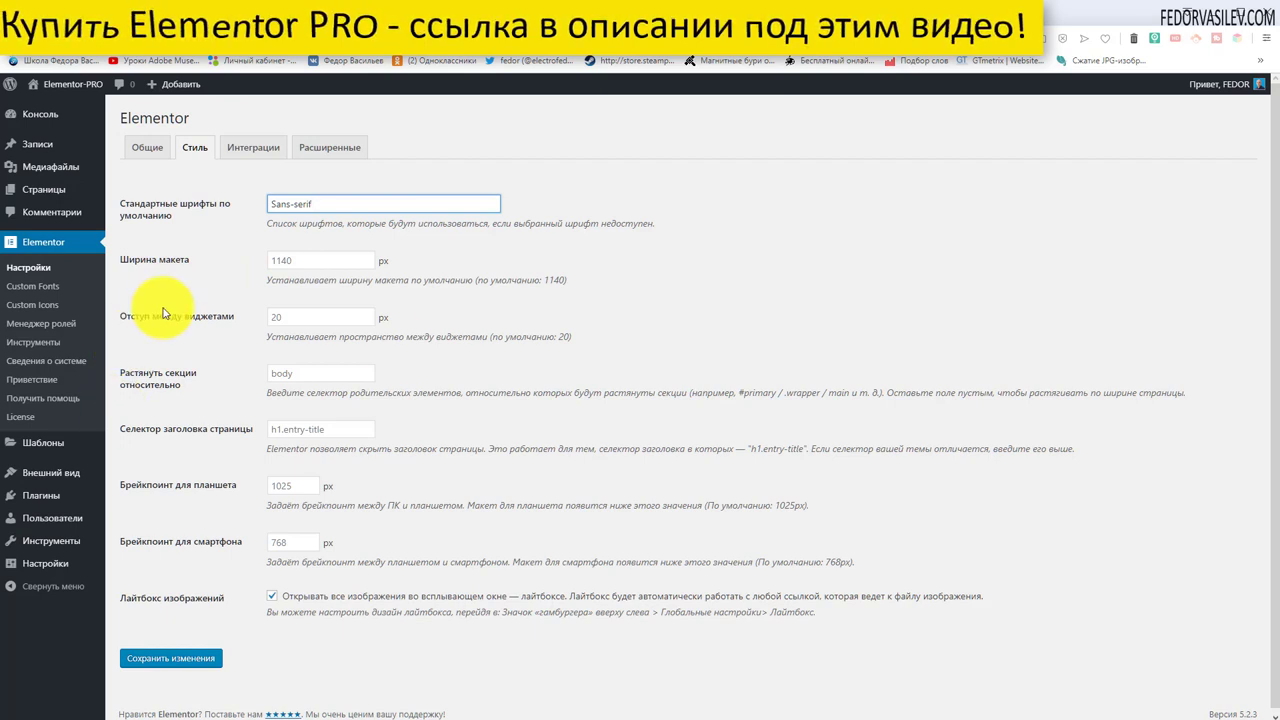
Examine the default fallback font field Стандартные шрифты по умолчанию in the Стиль settings.
{"action": "left_click", "coordinate": [332, 206]}
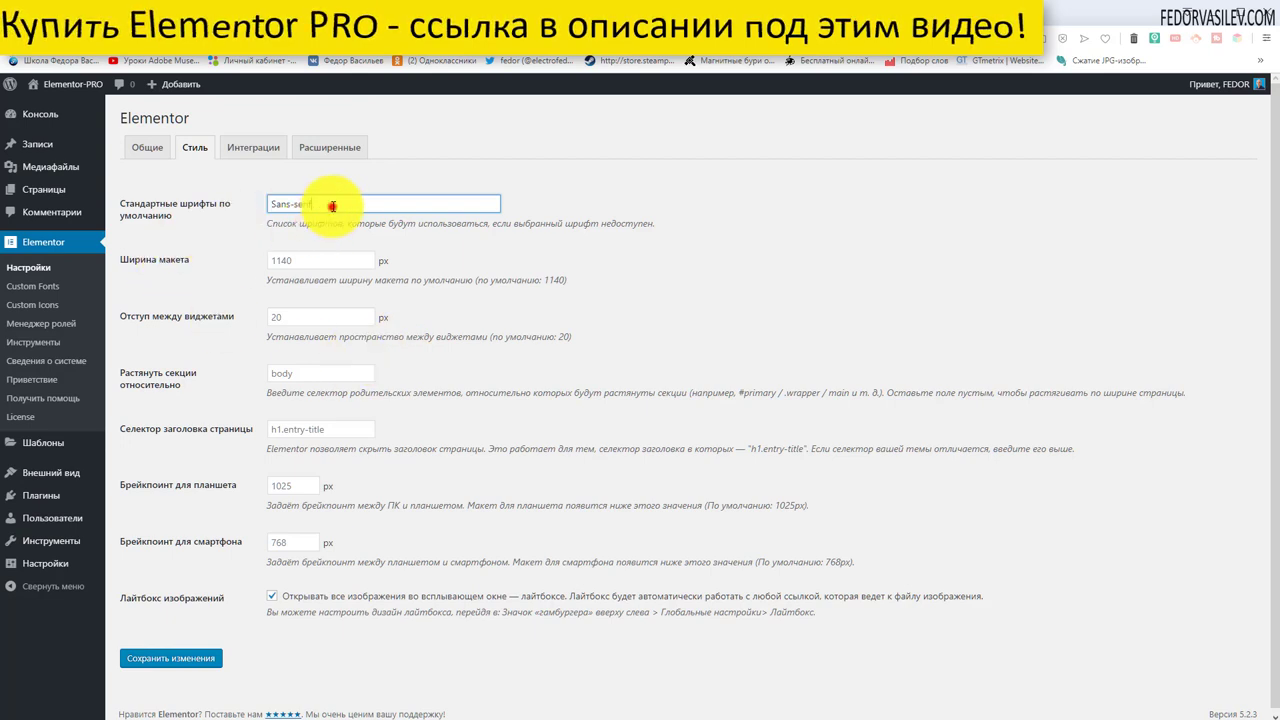
{"action": "triple_click", "coordinate": [330, 204]}
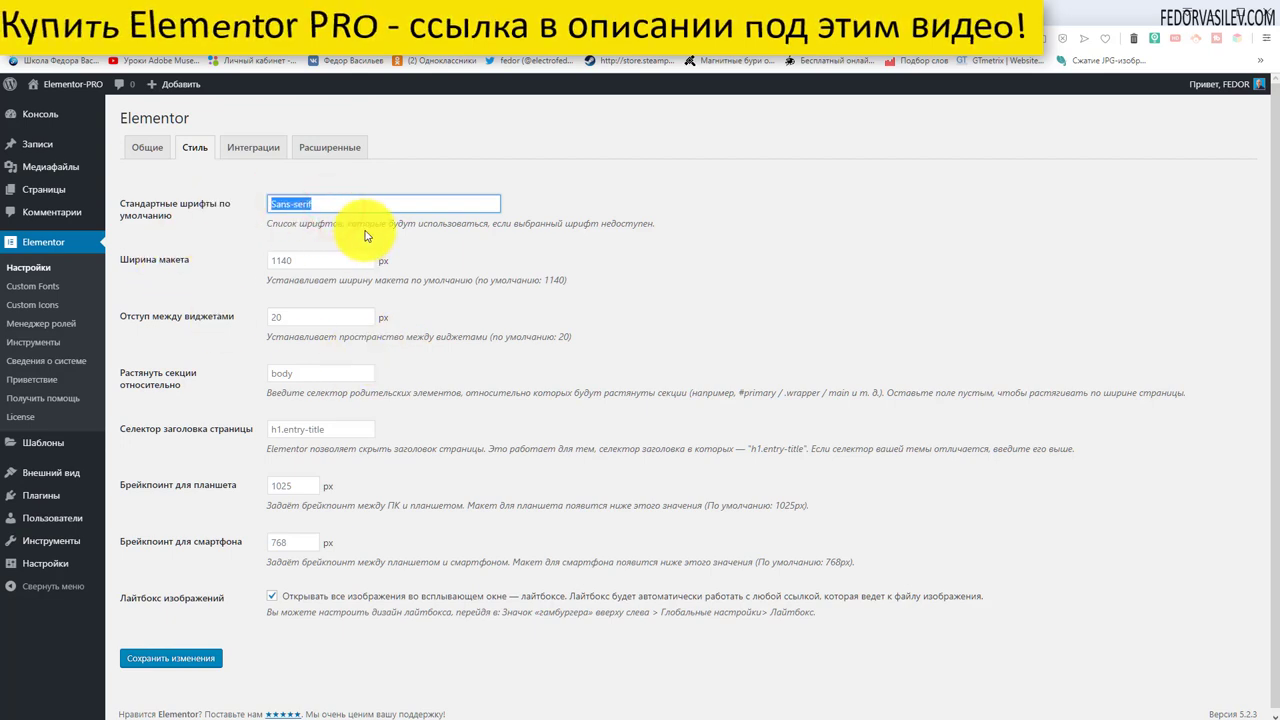
{"action": "left_click", "coordinate": [317, 204]}
{"action": "triple_click", "coordinate": [300, 205]}
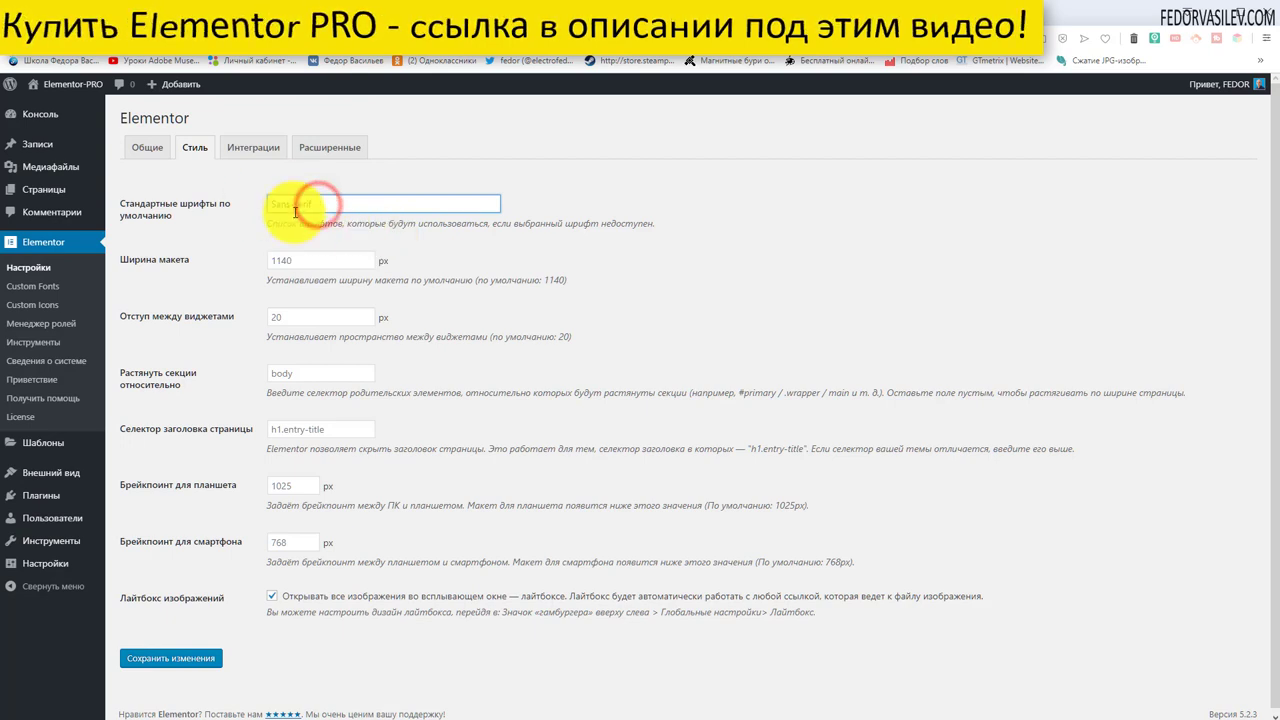
{"action": "left_click", "coordinate": [290, 210]}
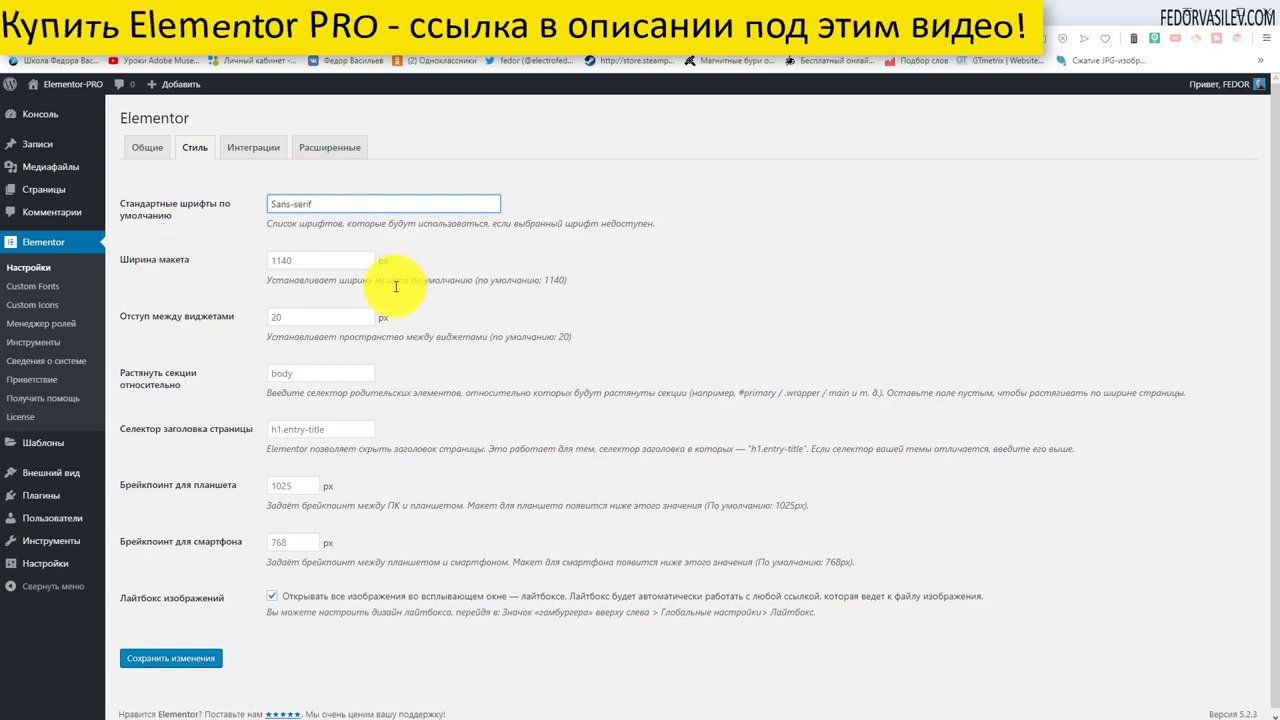
Review the layout width field Ширина макета and the section-stretching selector field Растянуть секции относительно.
{"action": "left_click", "coordinate": [306, 259]}
{"action": "type", "text": "1140"}
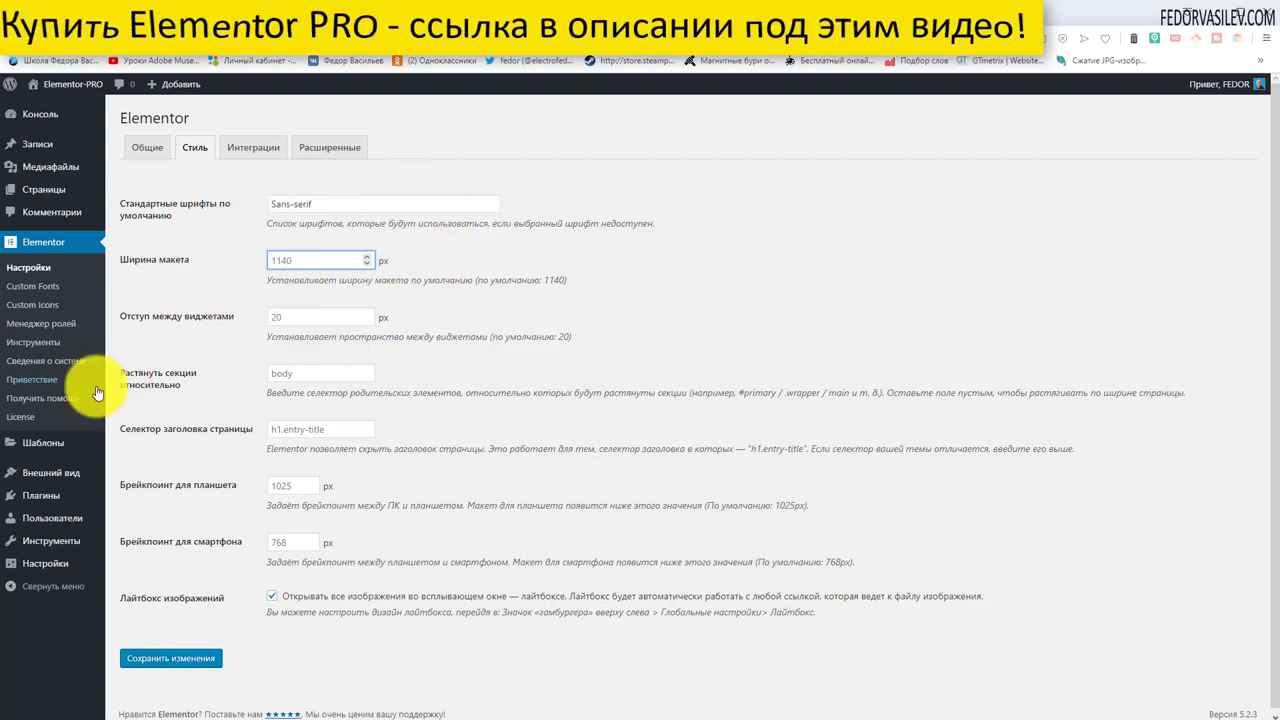
{"action": "left_click", "coordinate": [289, 373]}
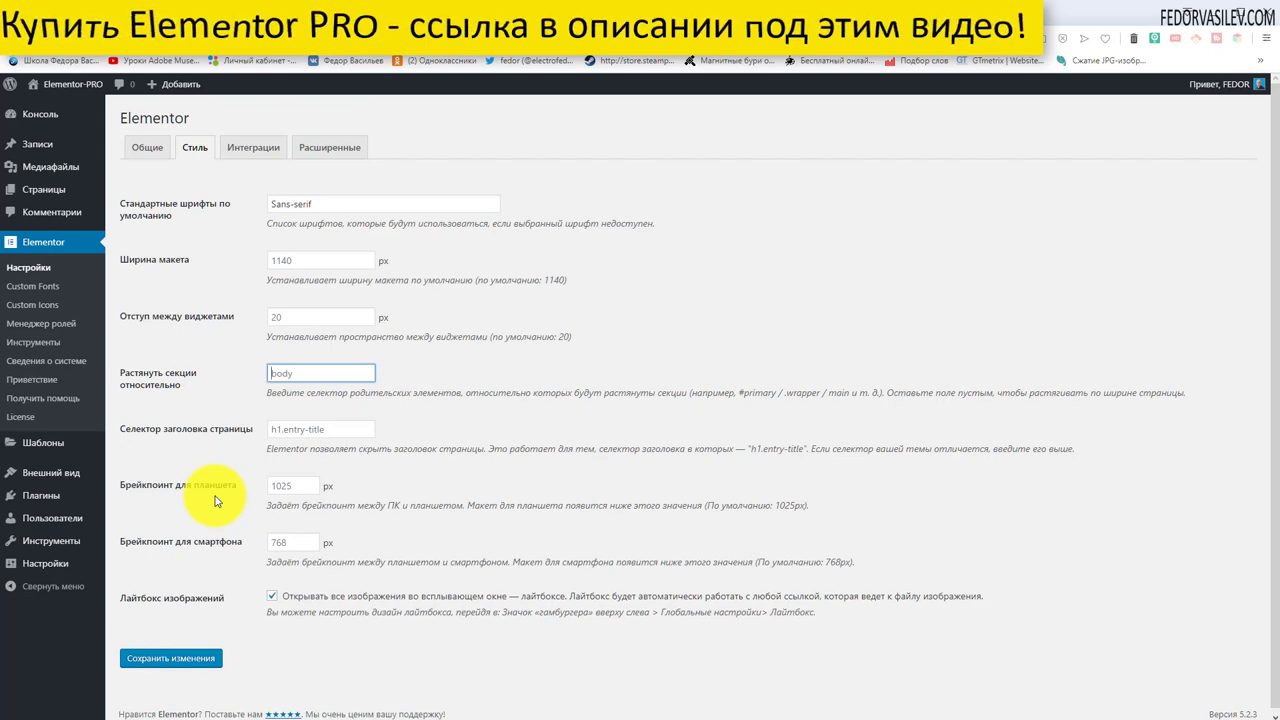
Examine the tablet and smartphone breakpoint settings and the image lightbox option in the Стиль settings.
{"action": "double_click", "coordinate": [216, 487]}
{"action": "double_click", "coordinate": [226, 541]}
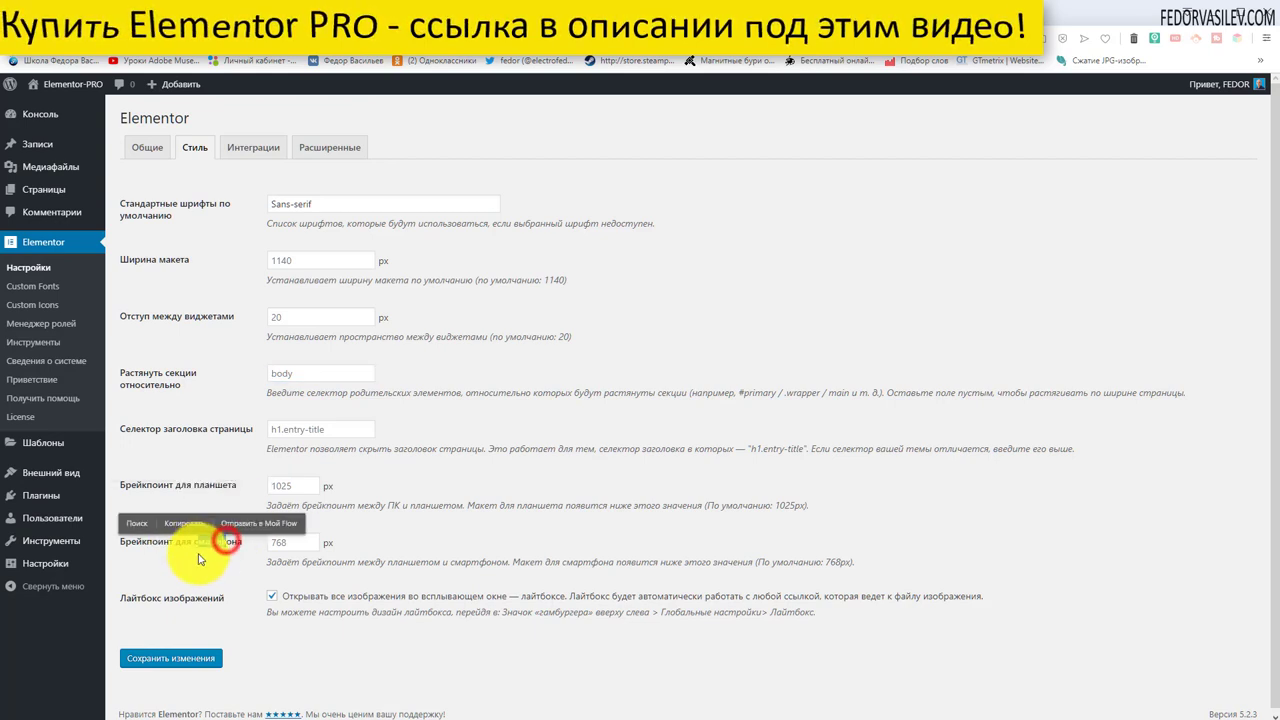
{"action": "left_click", "coordinate": [404, 543]}
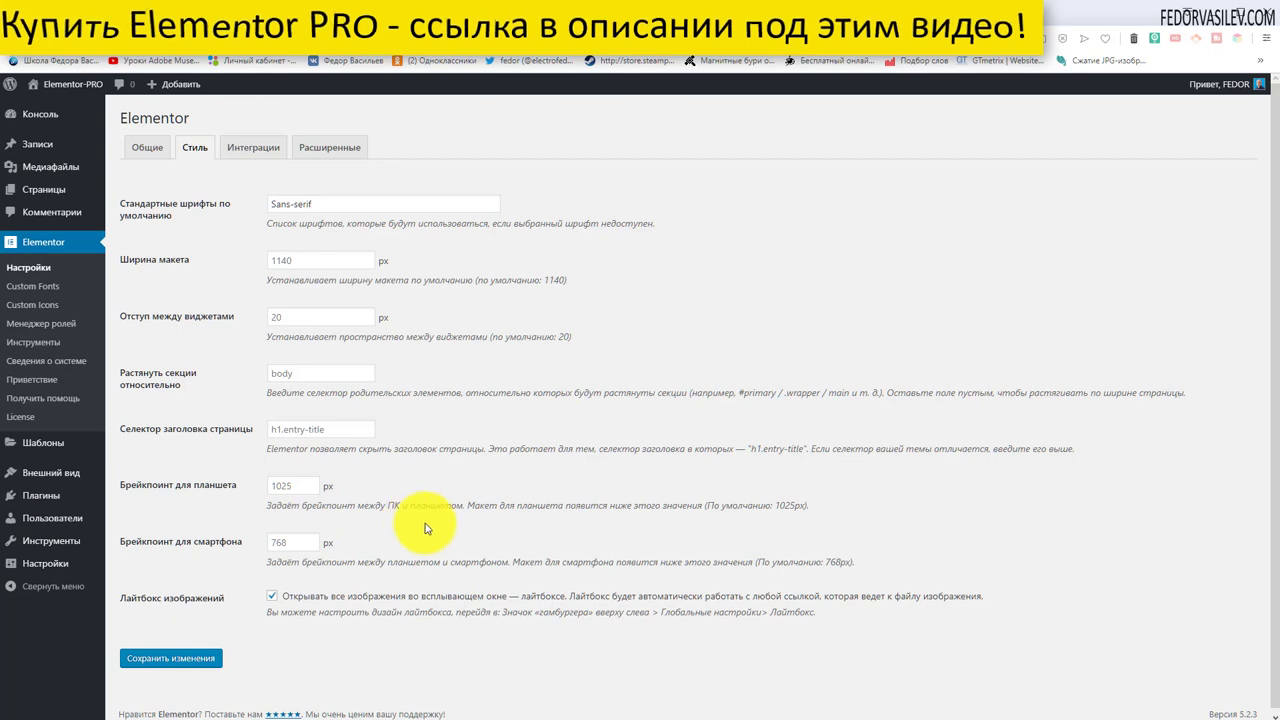
{"action": "left_click", "coordinate": [299, 487]}
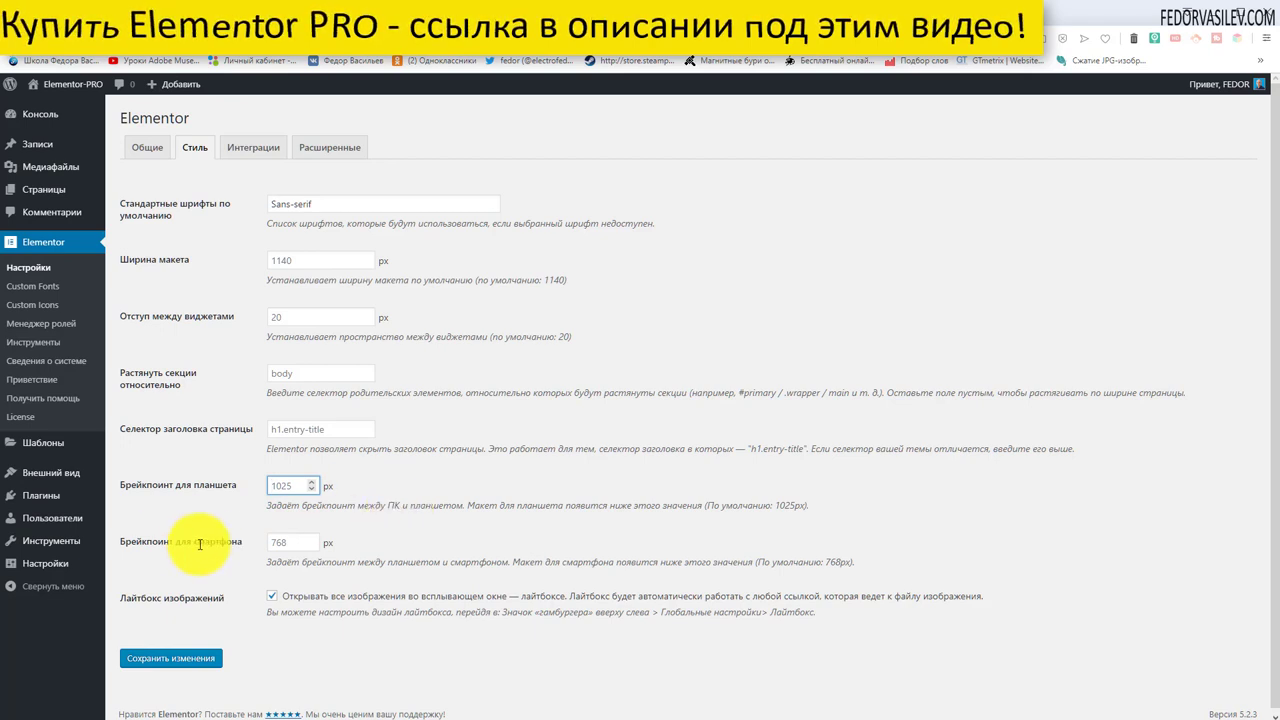
{"action": "left_click_drag", "start_coordinate": [194, 543], "coordinate": [232, 543]}
{"action": "left_click", "coordinate": [442, 545]}
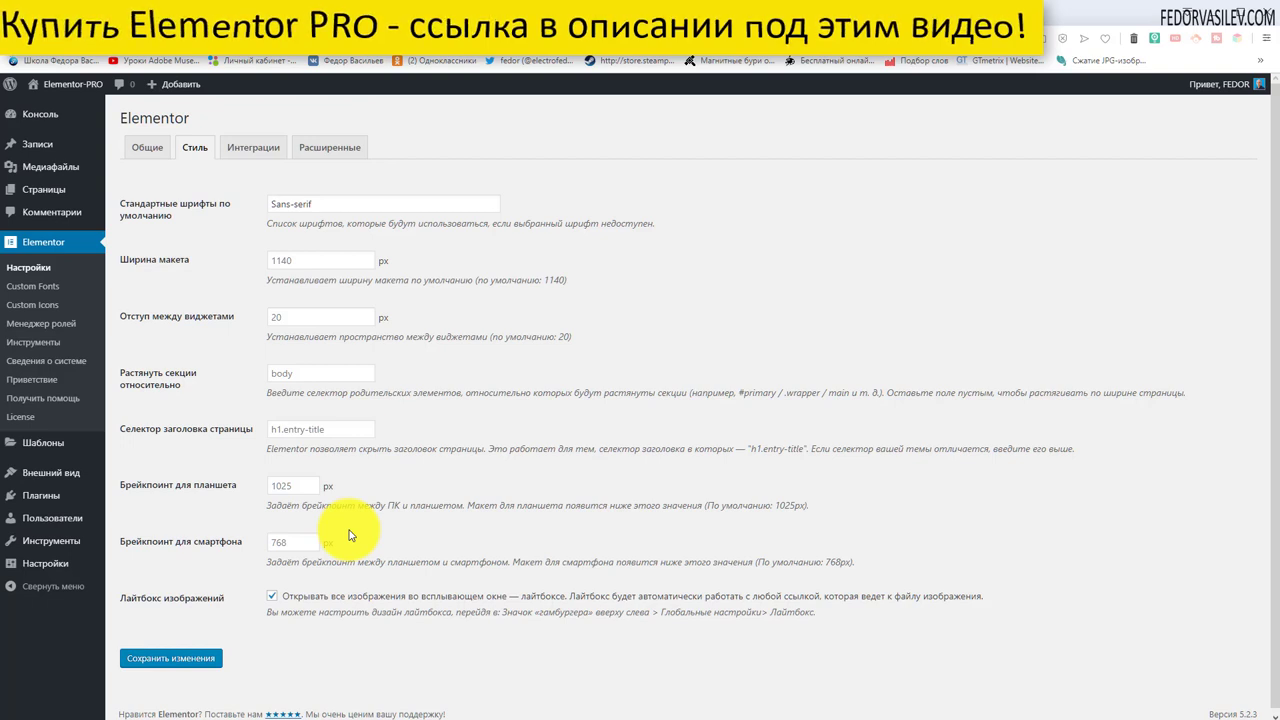
{"action": "double_click", "coordinate": [303, 543]}
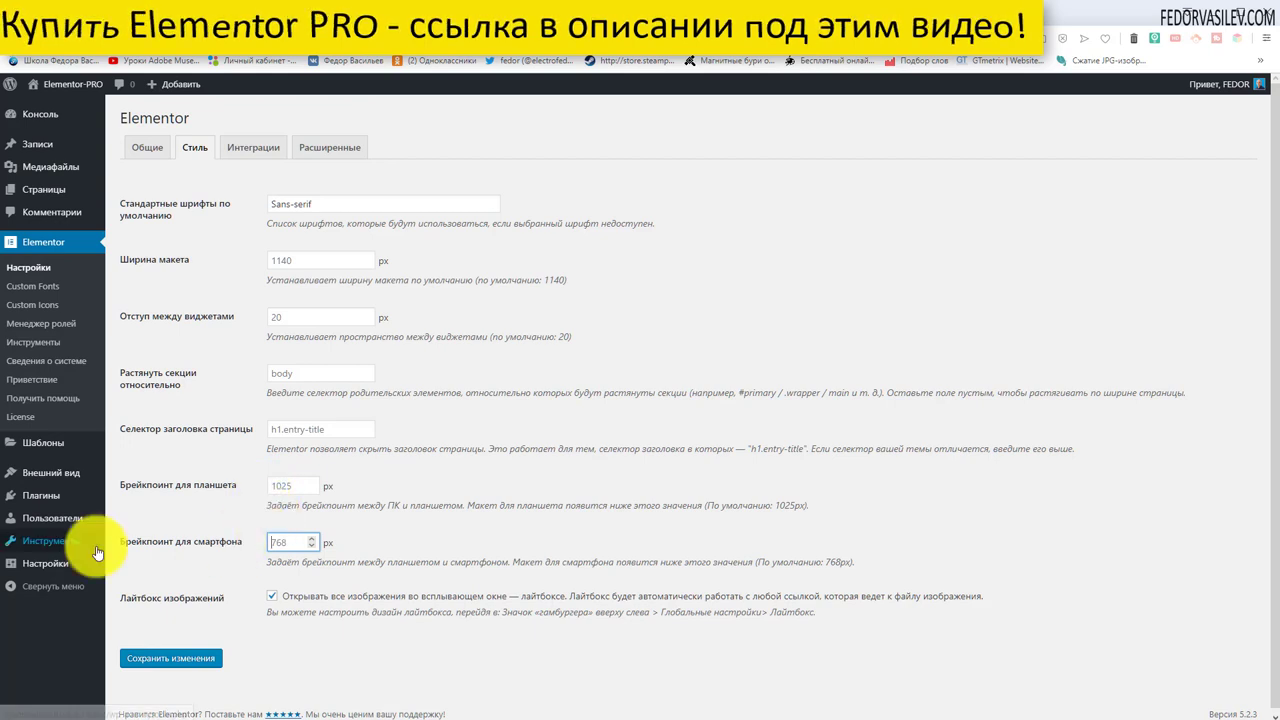
{"action": "left_click_drag", "start_coordinate": [242, 541], "coordinate": [181, 541]}
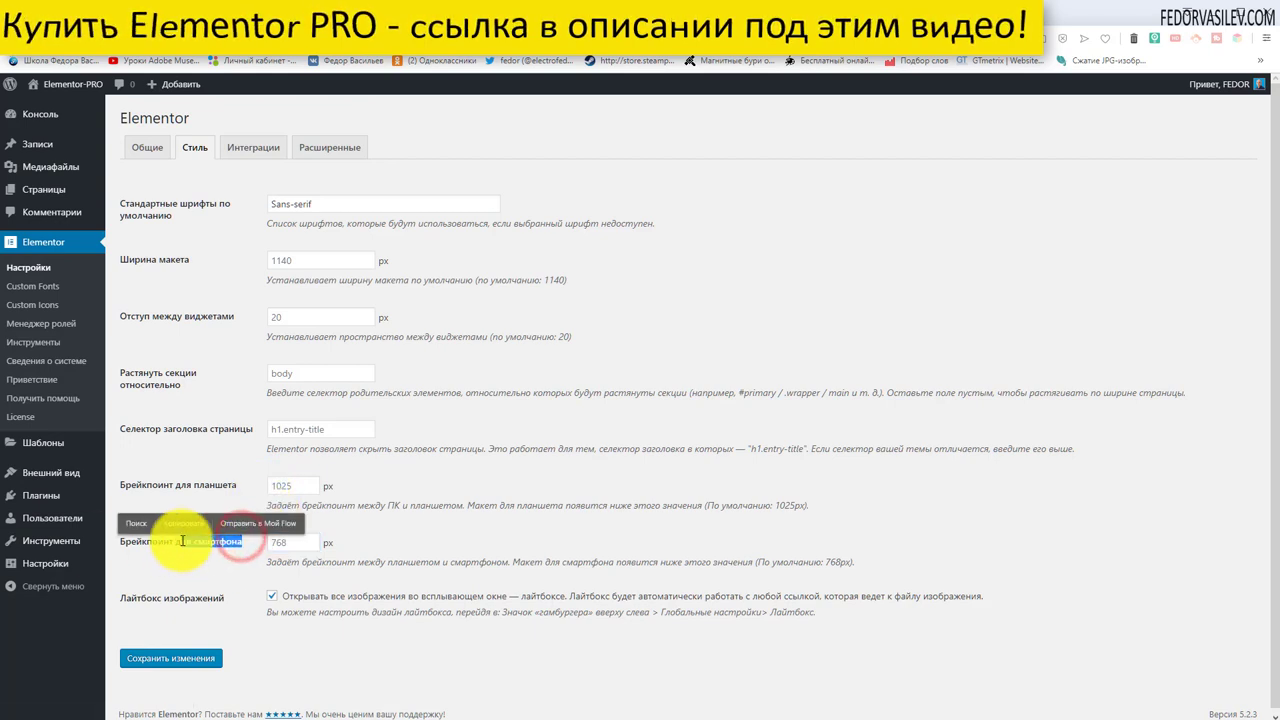
{"action": "left_click", "coordinate": [458, 527]}
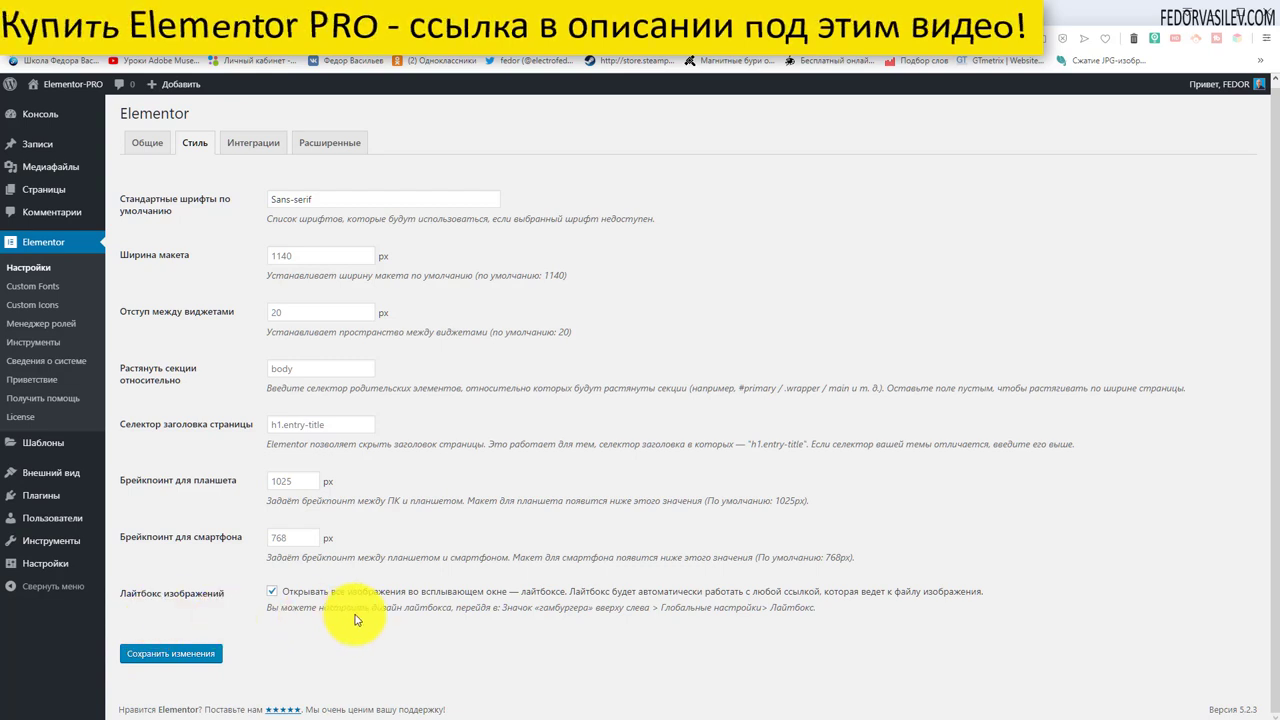
{"action": "left_click", "coordinate": [273, 592]}
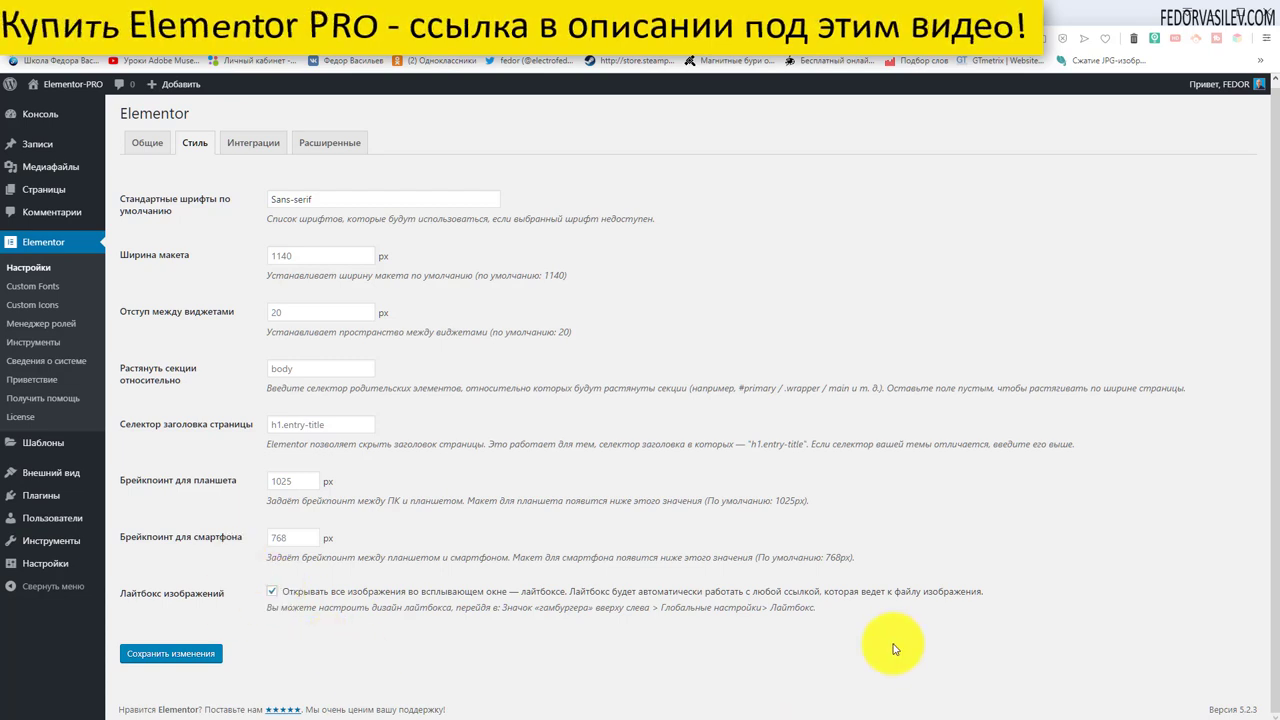
Open Elementor's Интеграции settings and examine the reCAPTCHA and reCAPTCHA V3 key fields.
{"action": "left_click", "coordinate": [253, 143]}
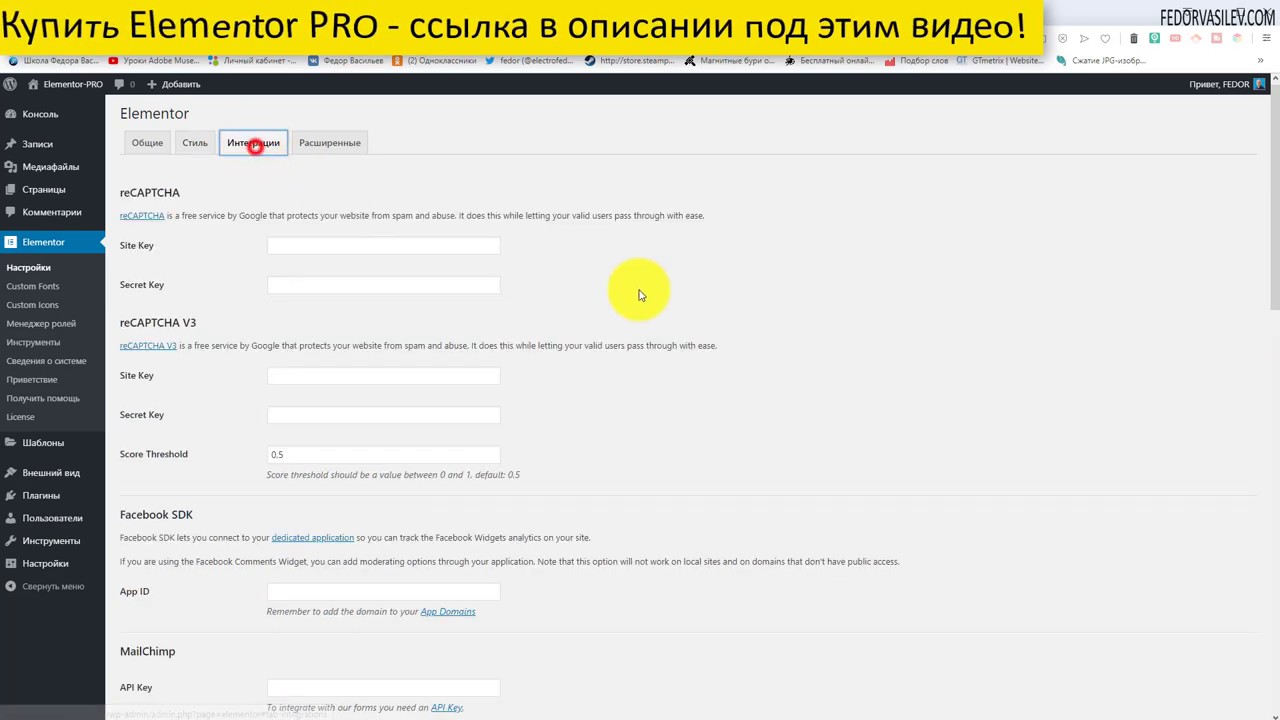
{"action": "scroll", "coordinate": [269, 381], "scroll_direction": "down", "scroll_amount": 13}
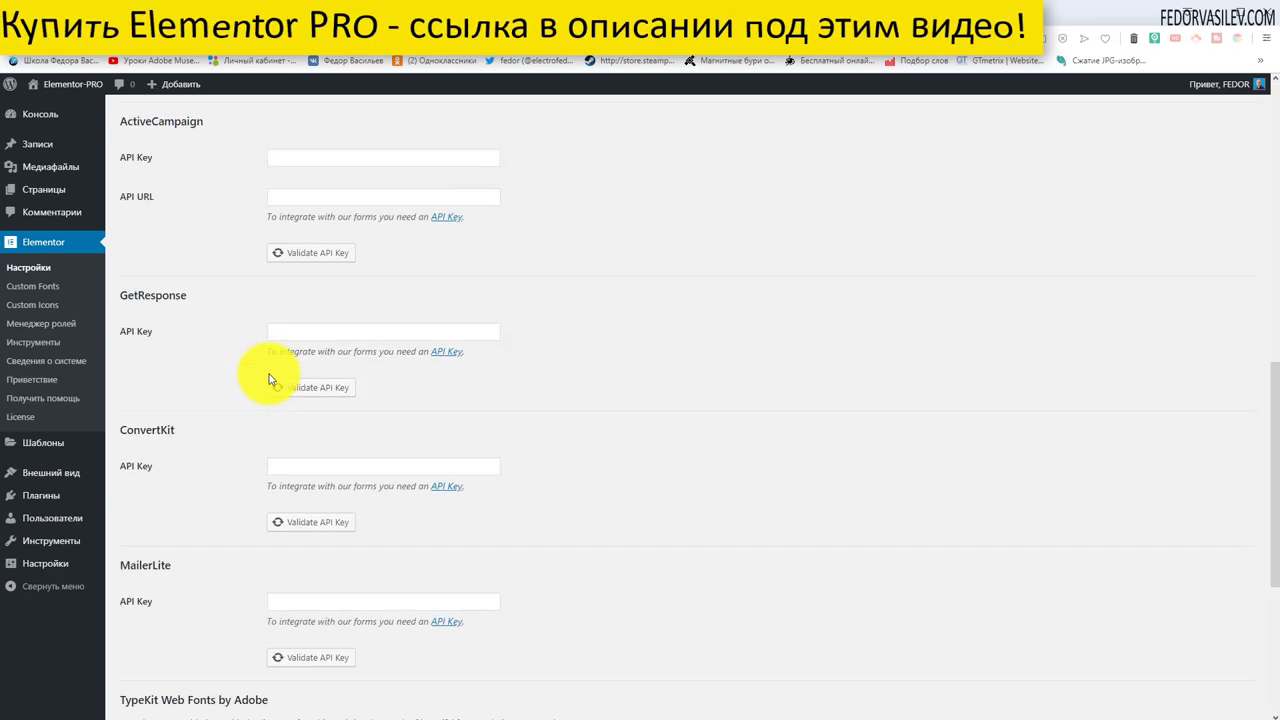
{"action": "scroll", "coordinate": [269, 378], "scroll_direction": "up", "scroll_amount": 13}
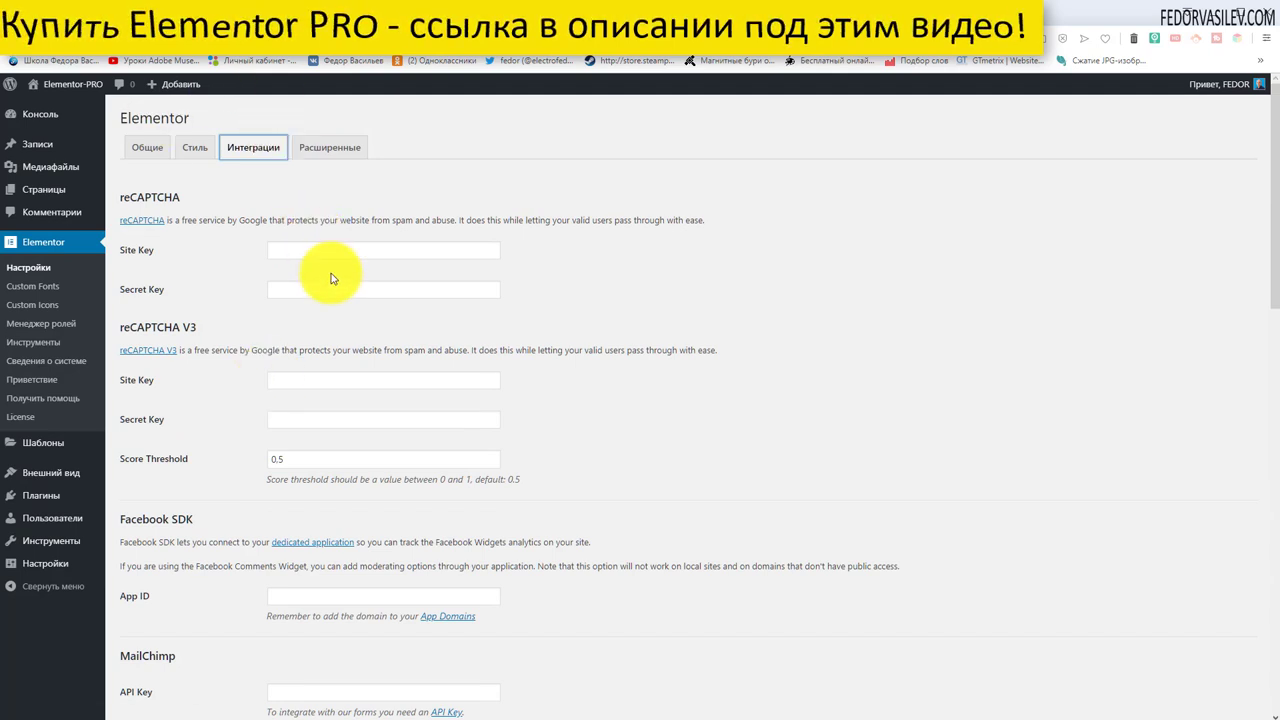
{"action": "scroll", "coordinate": [332, 279], "scroll_direction": "down", "scroll_amount": 1}
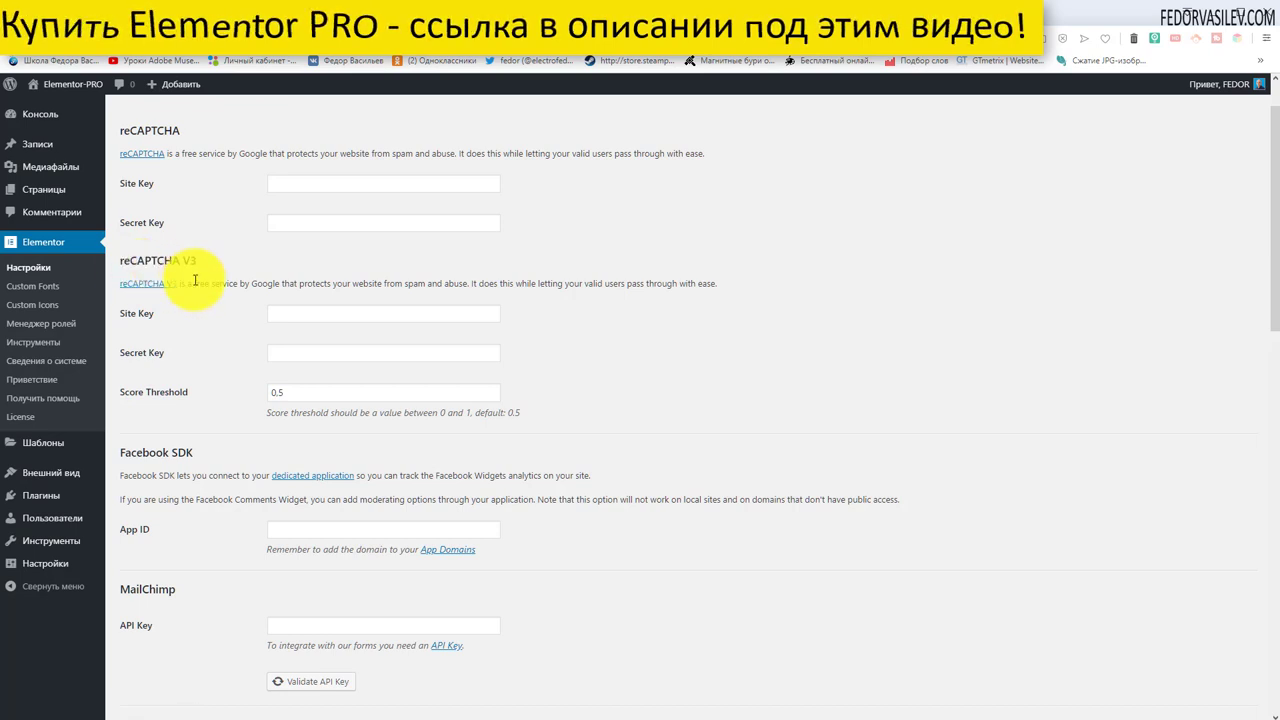
{"action": "scroll", "coordinate": [191, 290], "scroll_direction": "up", "scroll_amount": 1}
{"action": "left_click_drag", "start_coordinate": [180, 222], "coordinate": [157, 195]}
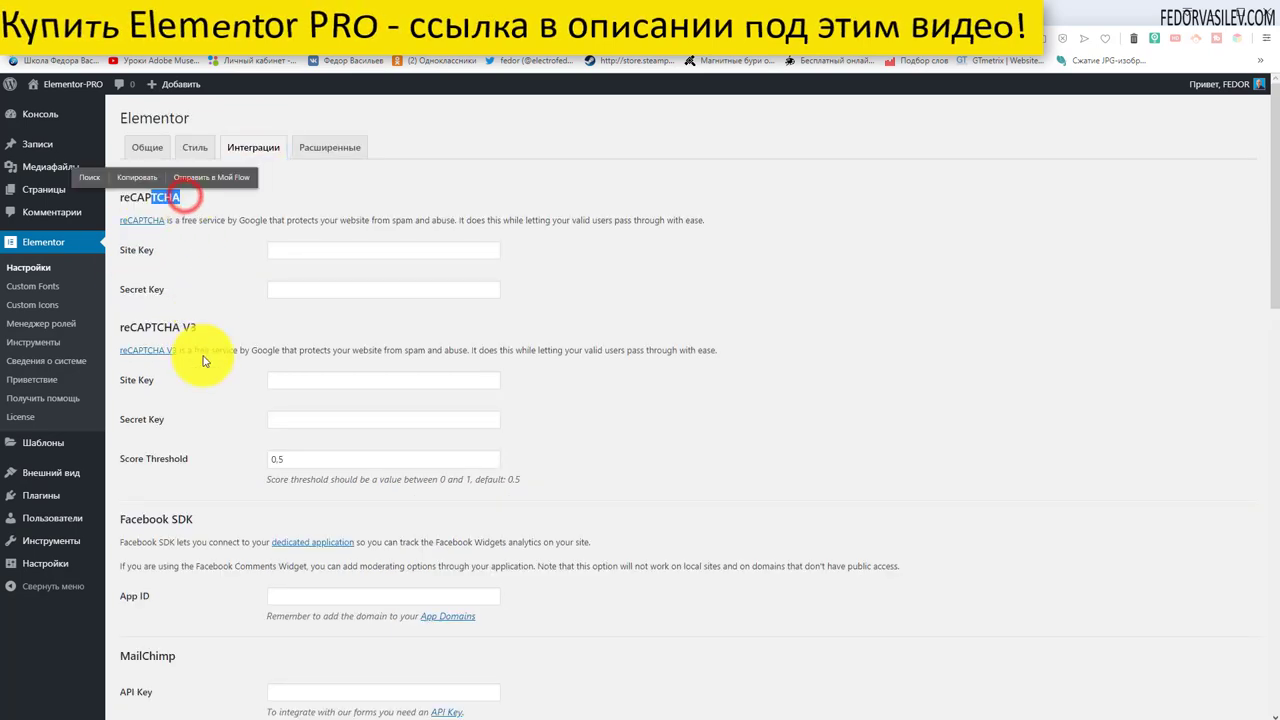
{"action": "mouse_move", "coordinate": [186, 331]}
{"action": "left_mouse_down"}
{"action": "mouse_move", "coordinate": [195, 347]}
{"action": "mouse_move", "coordinate": [172, 327]}
{"action": "left_mouse_up"}
{"action": "scroll", "coordinate": [229, 337], "scroll_direction": "down", "scroll_amount": 2}
{"action": "left_click", "coordinate": [279, 248]}
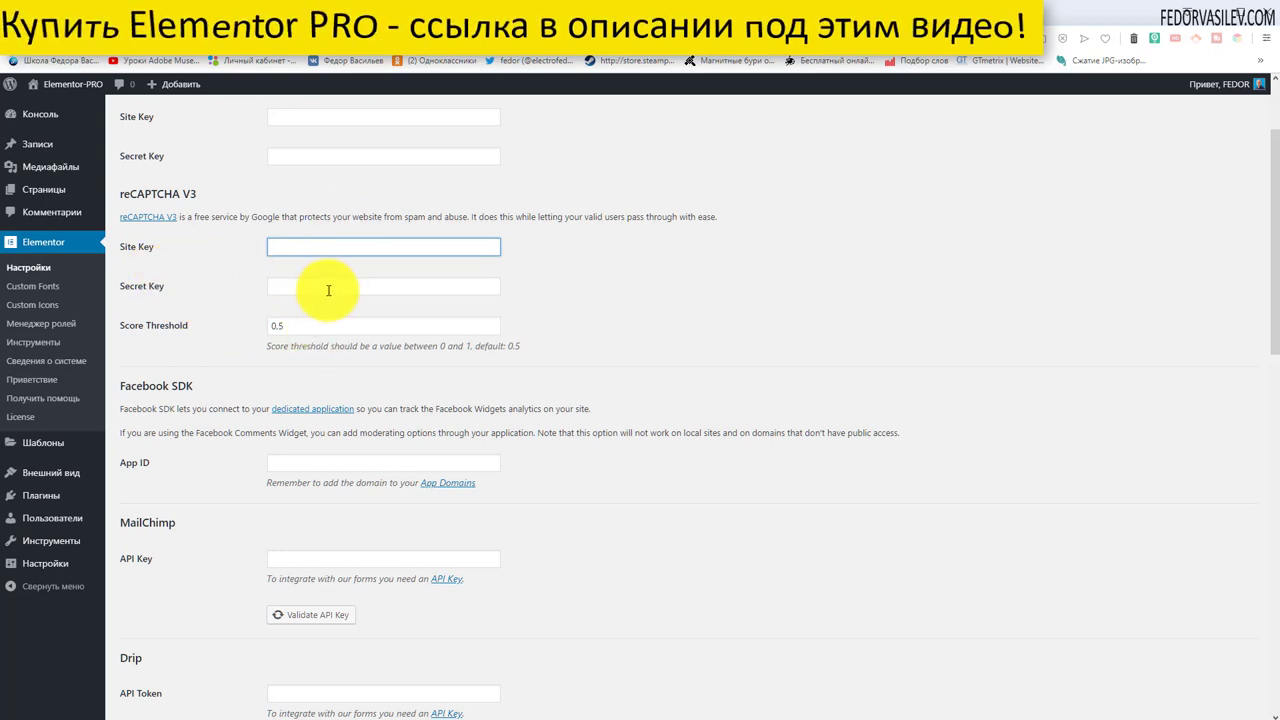
{"action": "scroll", "coordinate": [328, 290], "scroll_direction": "up", "scroll_amount": 2}
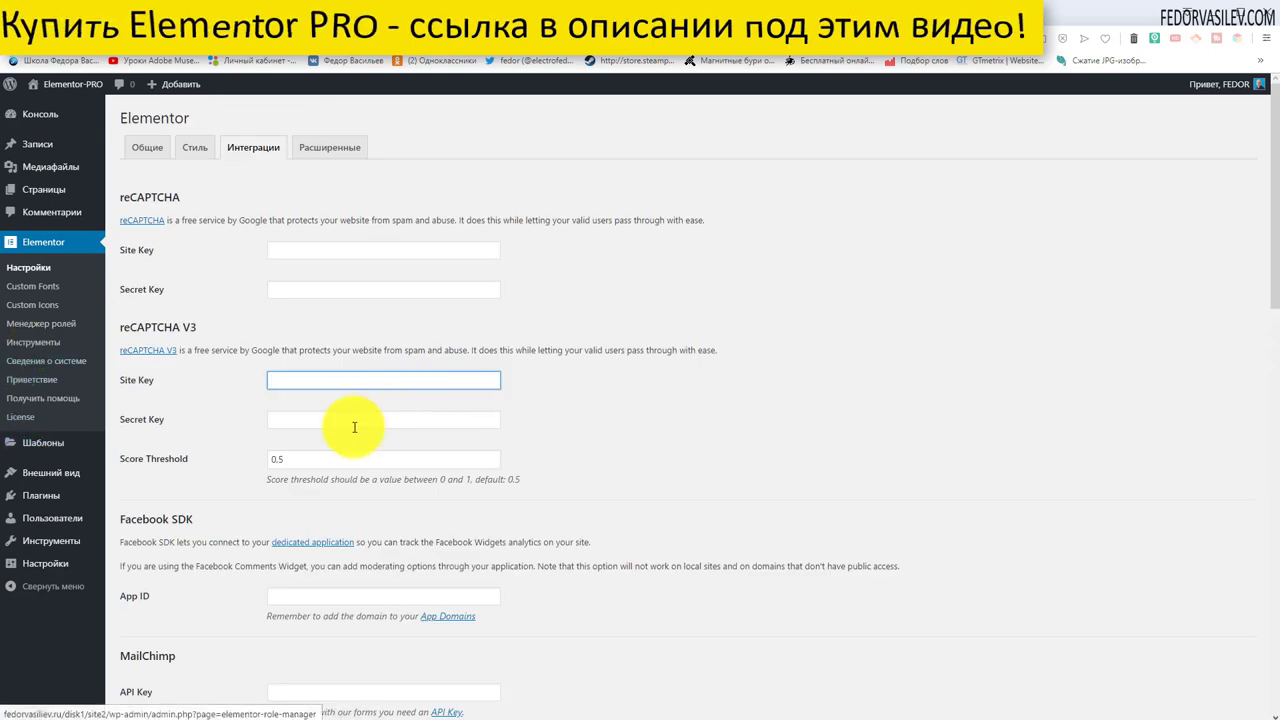
Review the remaining integrations from Facebook SDK and MailChimp through Font Awesome Pro.
{"action": "scroll", "coordinate": [190, 305], "scroll_direction": "down", "scroll_amount": 3}
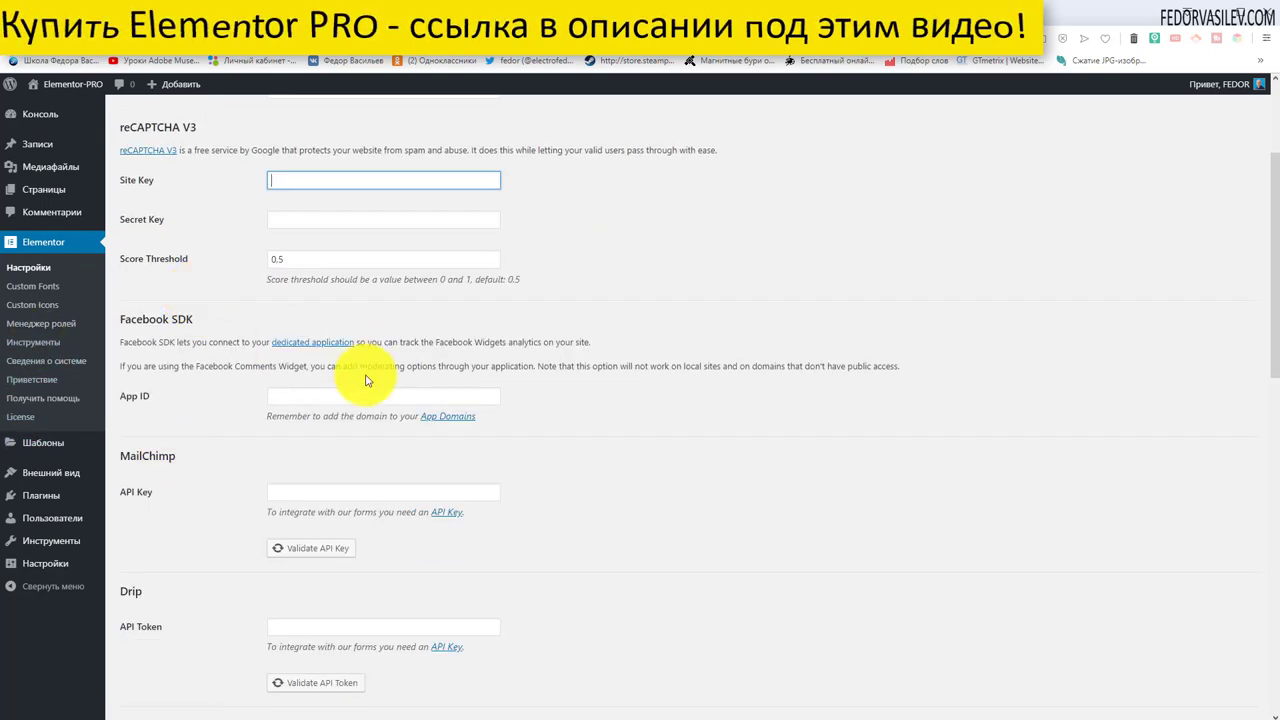
{"action": "scroll", "coordinate": [366, 380], "scroll_direction": "down", "scroll_amount": 3}
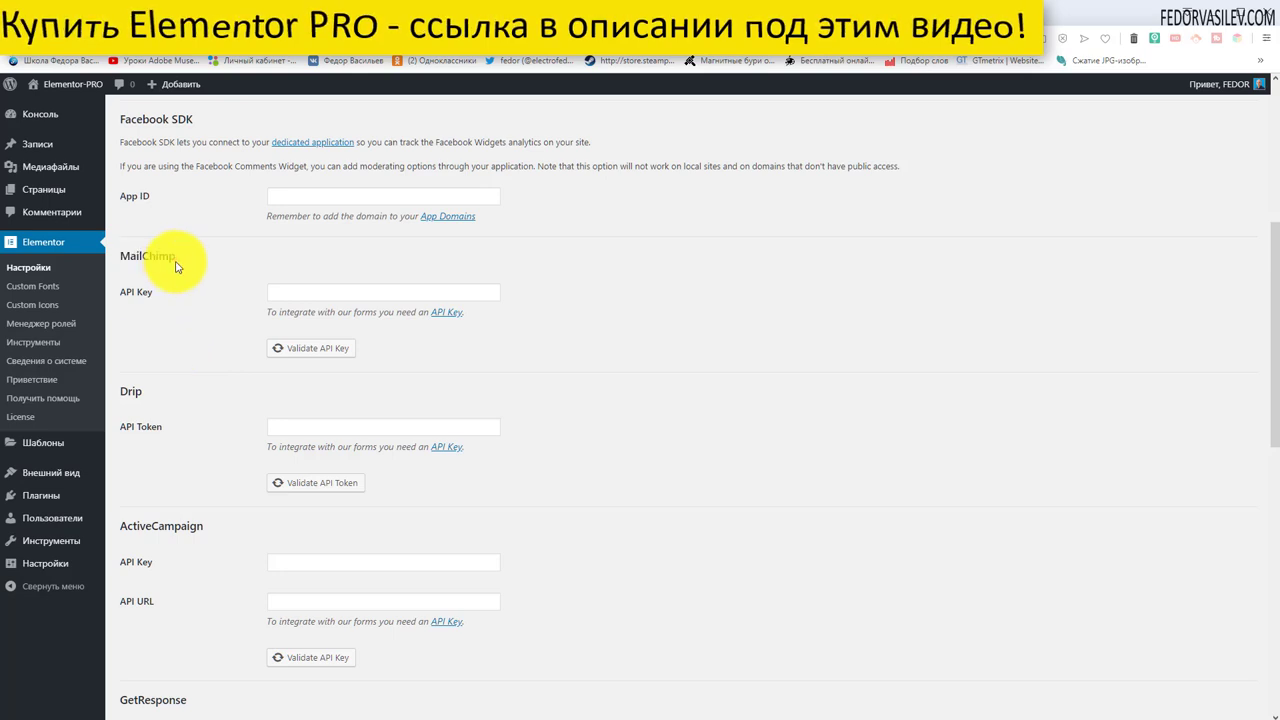
{"action": "double_click", "coordinate": [176, 257]}
{"action": "left_click", "coordinate": [232, 278]}
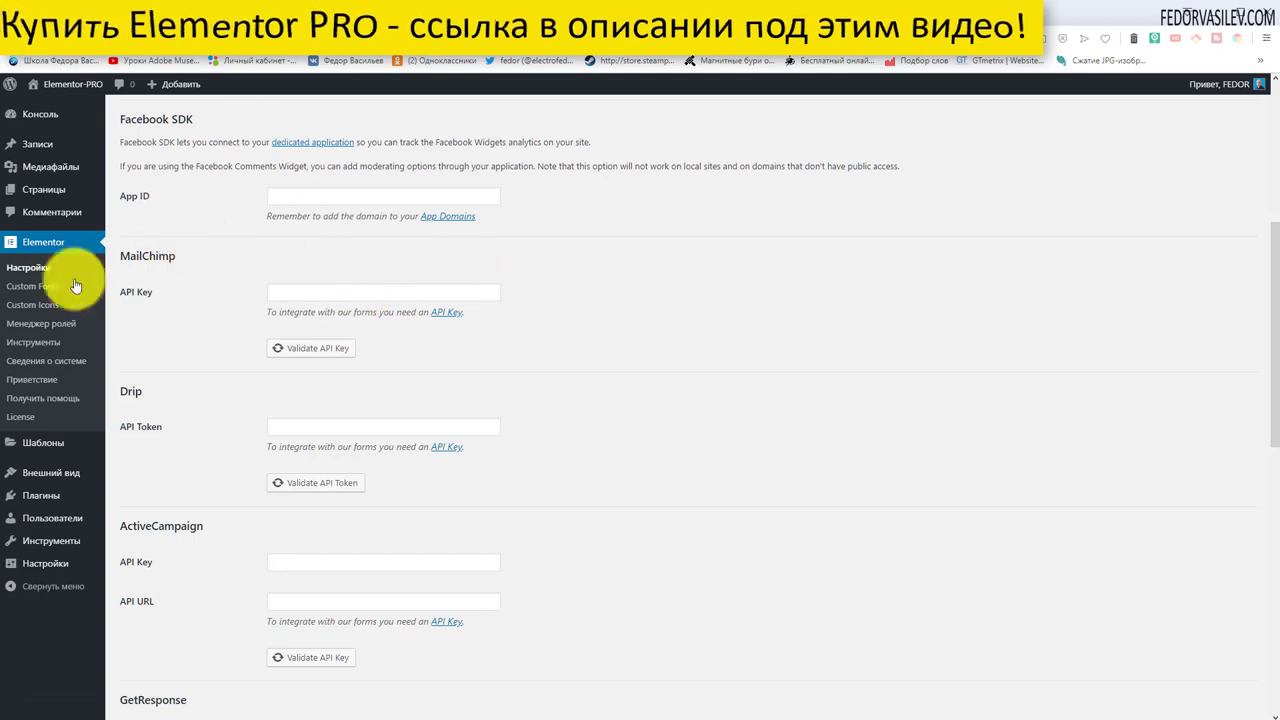
{"action": "scroll", "coordinate": [538, 450], "scroll_direction": "down", "scroll_amount": 9}
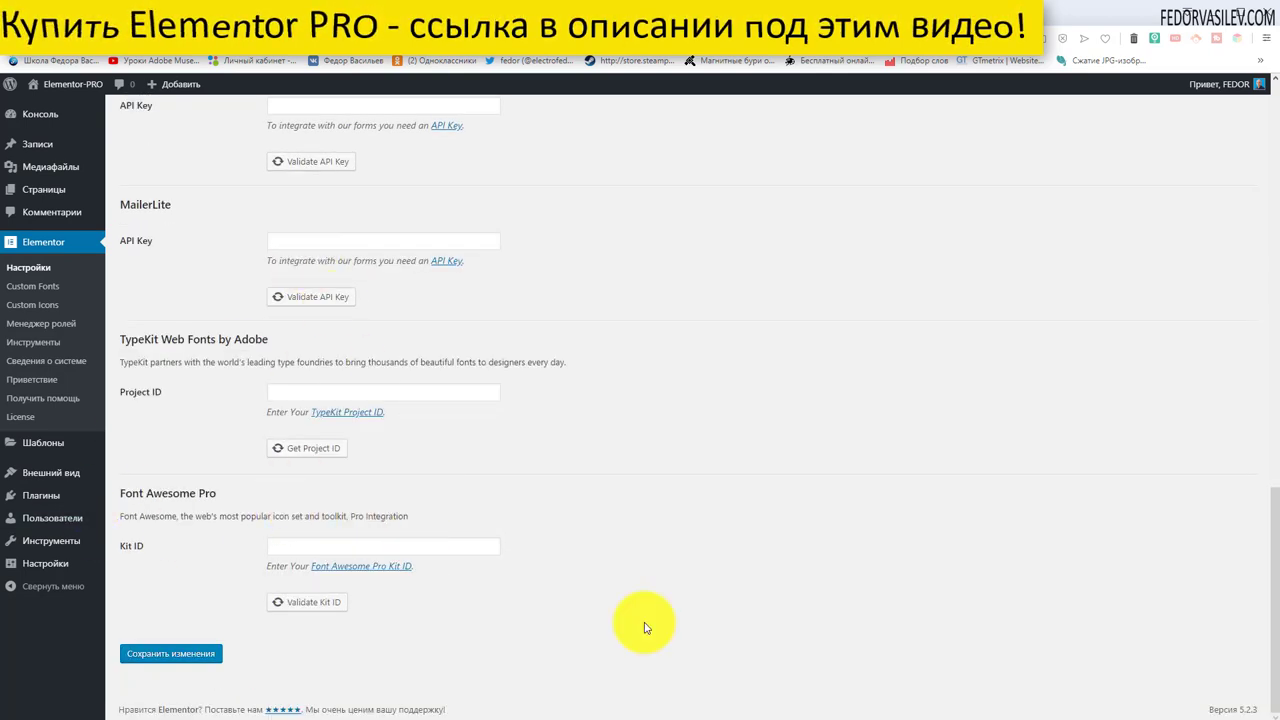
{"action": "scroll", "coordinate": [490, 578], "scroll_direction": "up", "scroll_amount": 1}
{"action": "scroll", "coordinate": [495, 580], "scroll_direction": "up", "scroll_amount": 10}
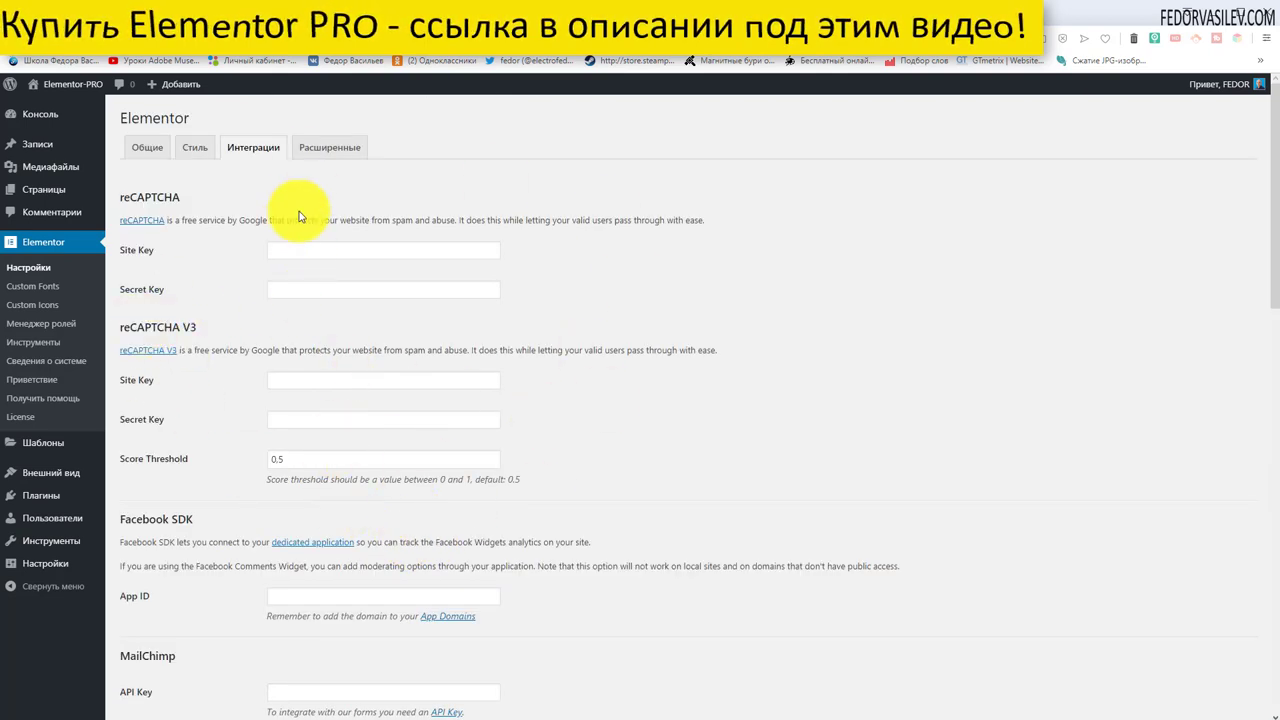
Open Elementor's Расширенные settings and view the choices for the CSS generation method and the editor loader method.
{"action": "left_click", "coordinate": [329, 147]}
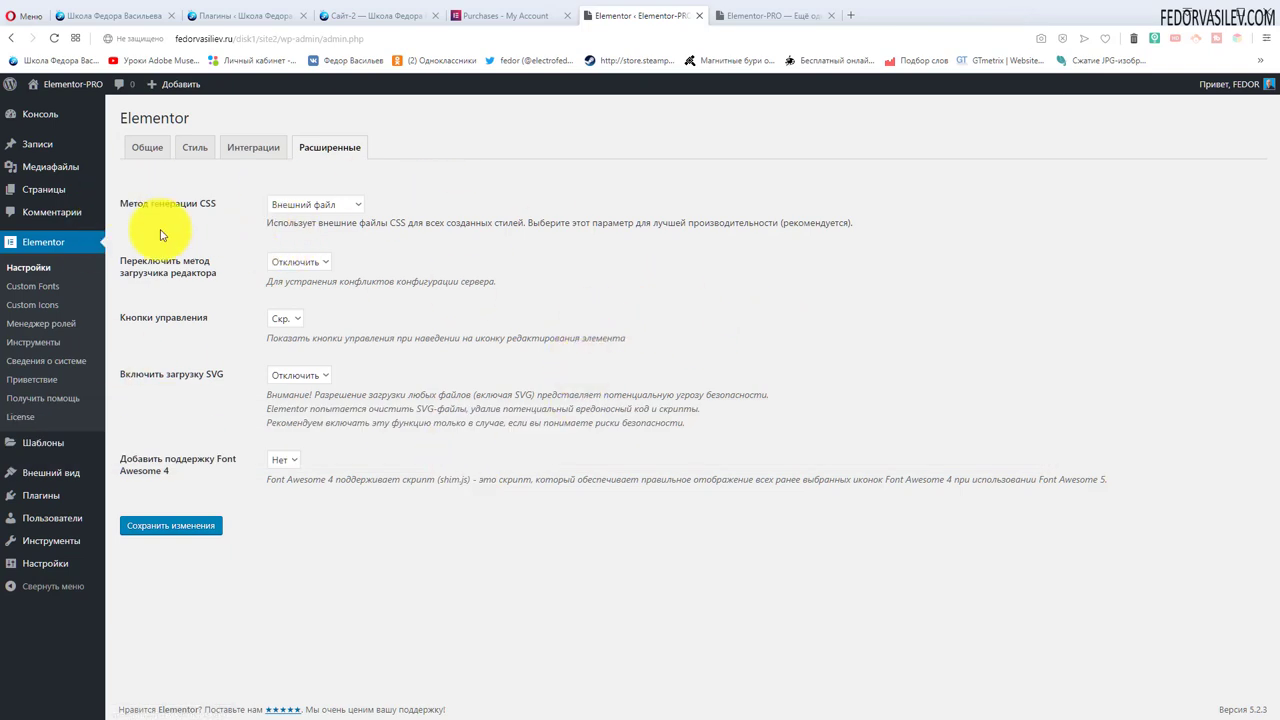
{"action": "left_click", "coordinate": [308, 206]}
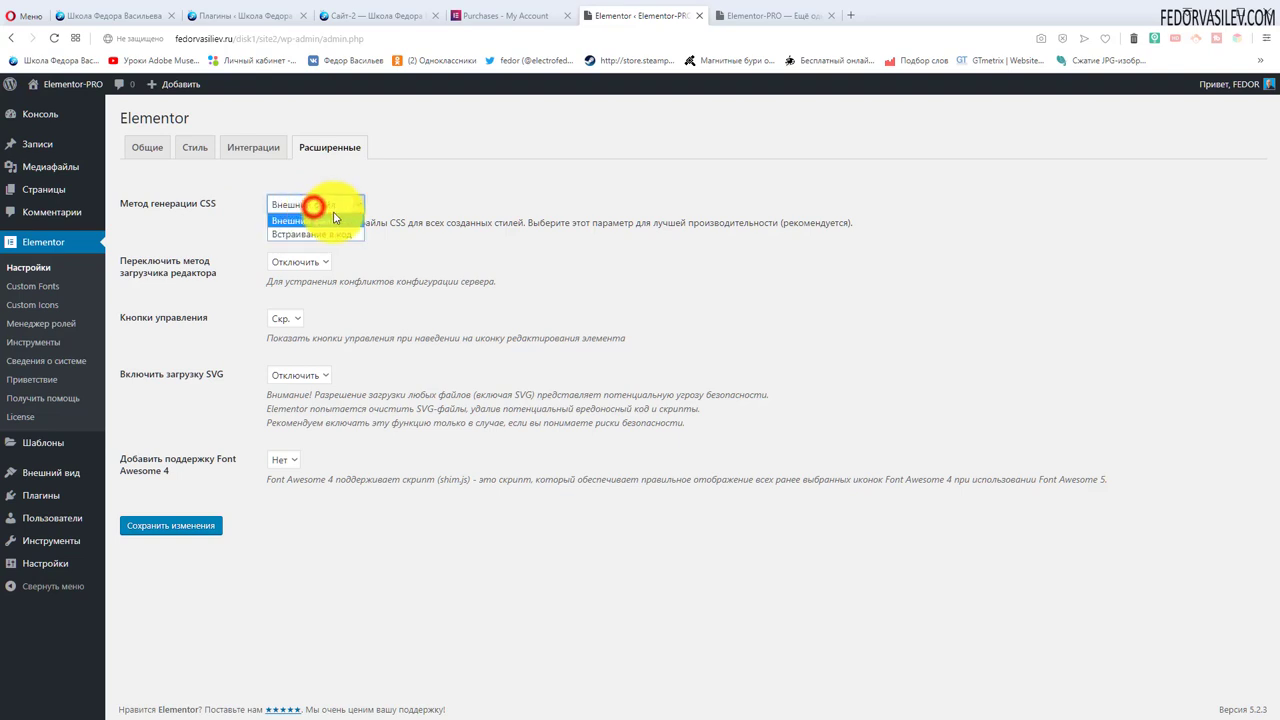
{"action": "left_click", "coordinate": [712, 216]}
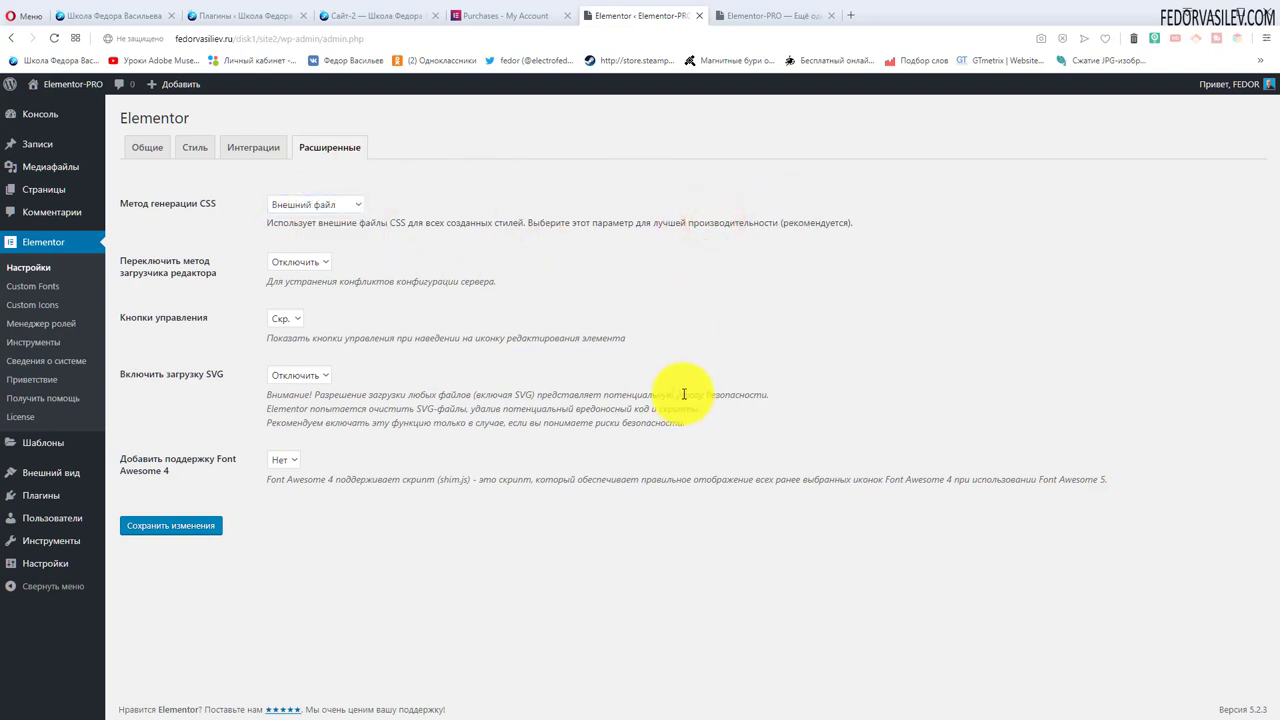
{"action": "left_click", "coordinate": [298, 262]}
View the choices for Кнопки управления and read the description of that option.
{"action": "left_click", "coordinate": [283, 318]}
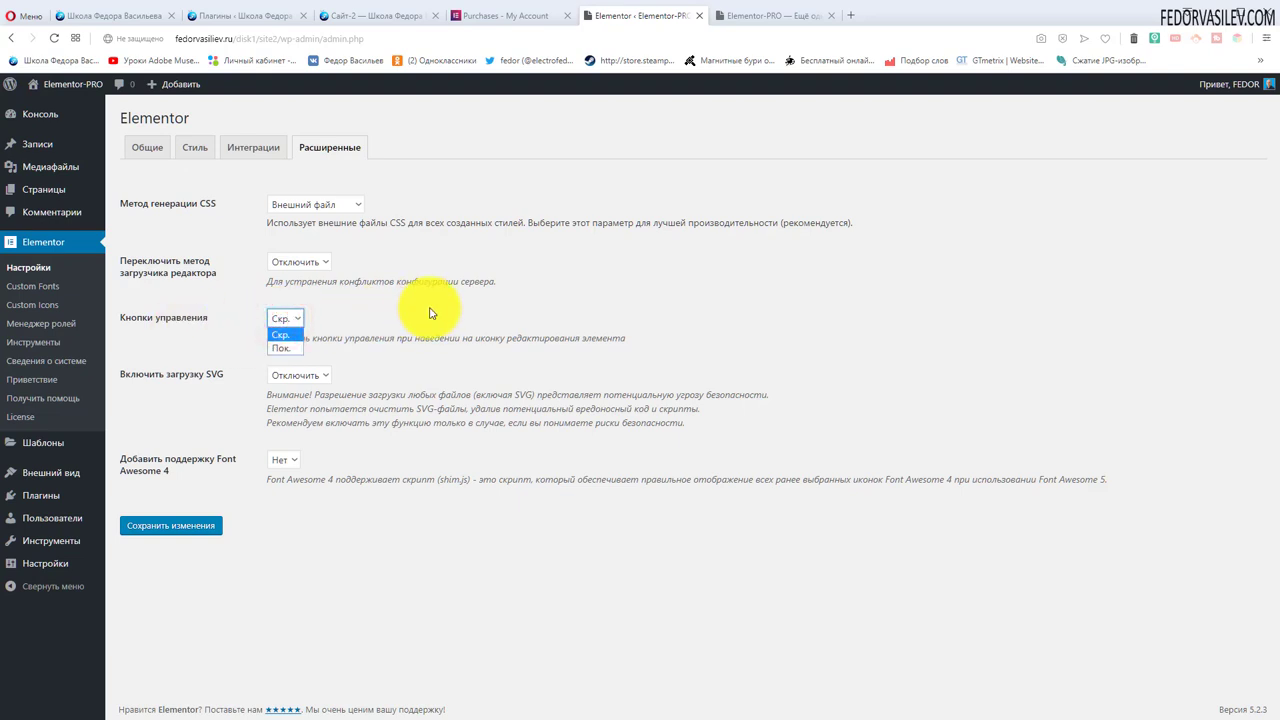
{"action": "left_click", "coordinate": [431, 303]}
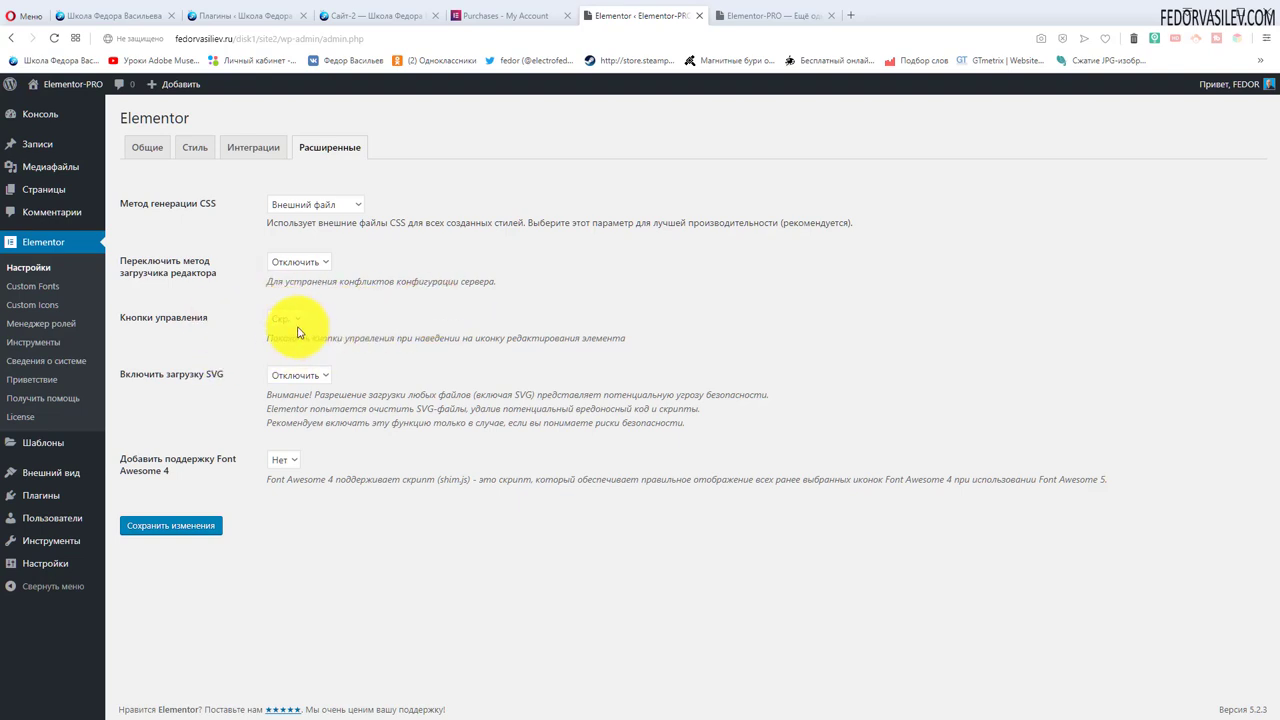
{"action": "left_click_drag", "start_coordinate": [628, 338], "coordinate": [281, 349]}
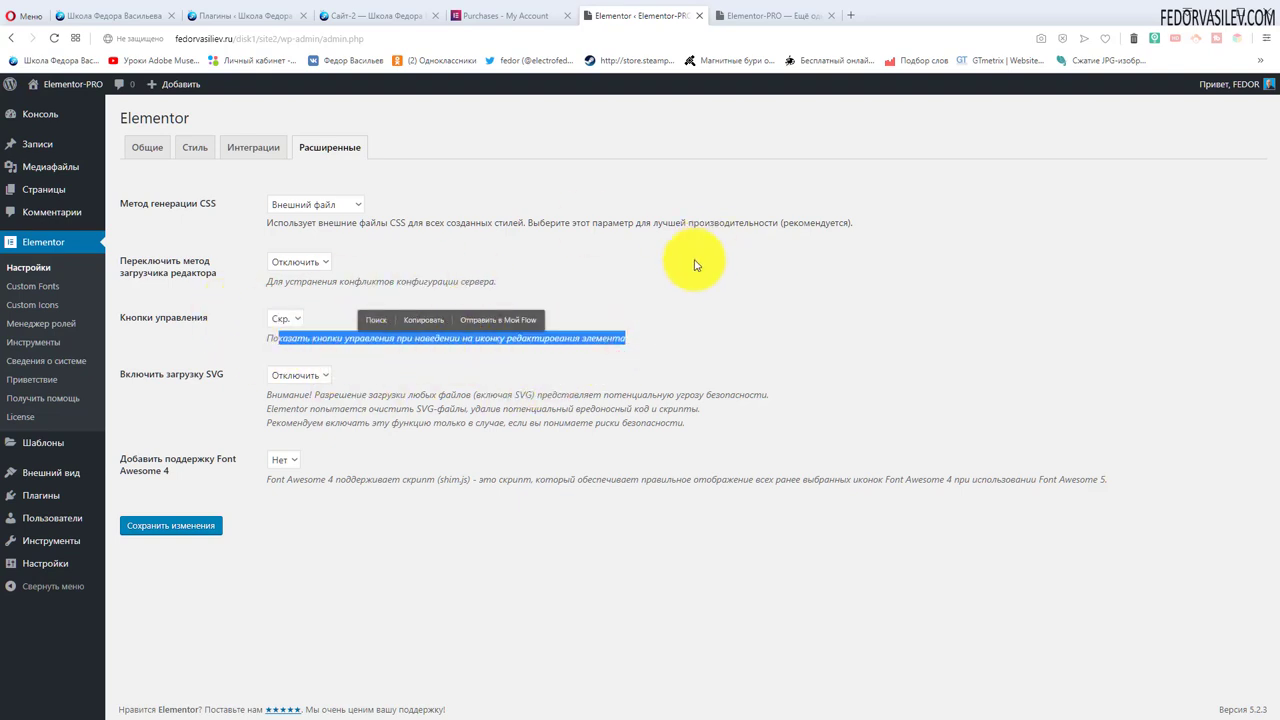
{"action": "left_click", "coordinate": [683, 295]}
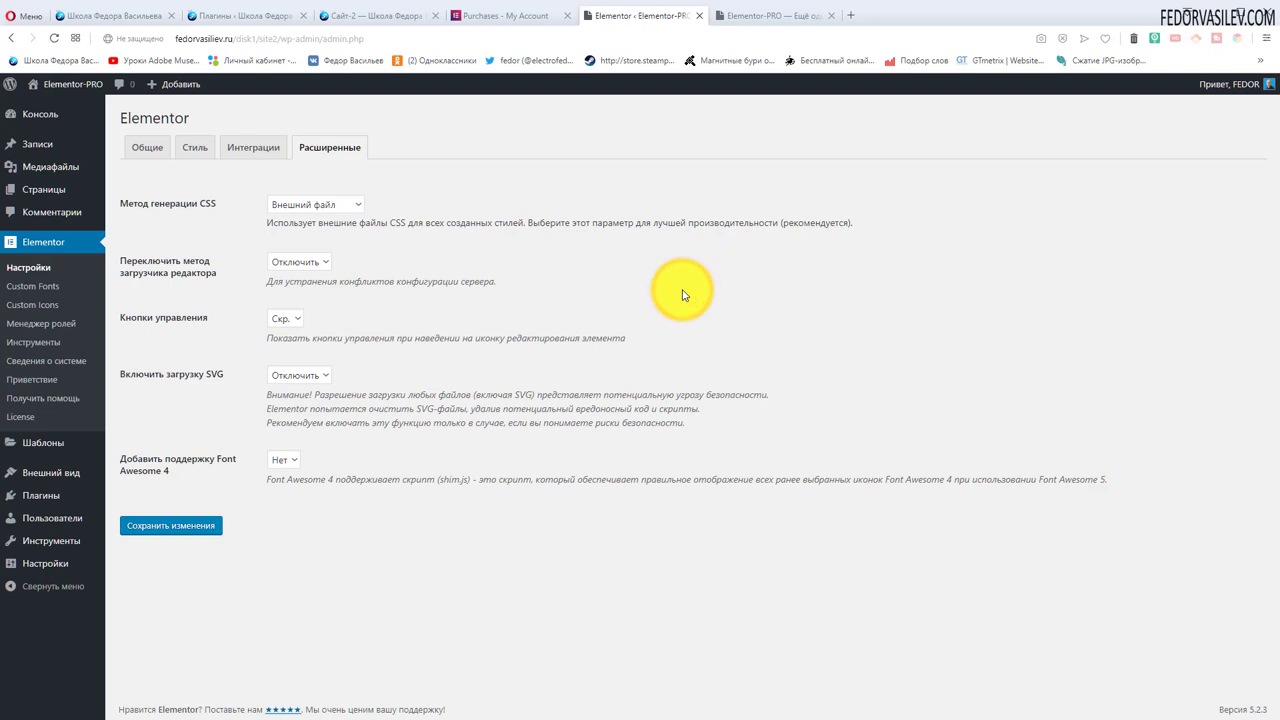
{"action": "left_click", "coordinate": [280, 319]}
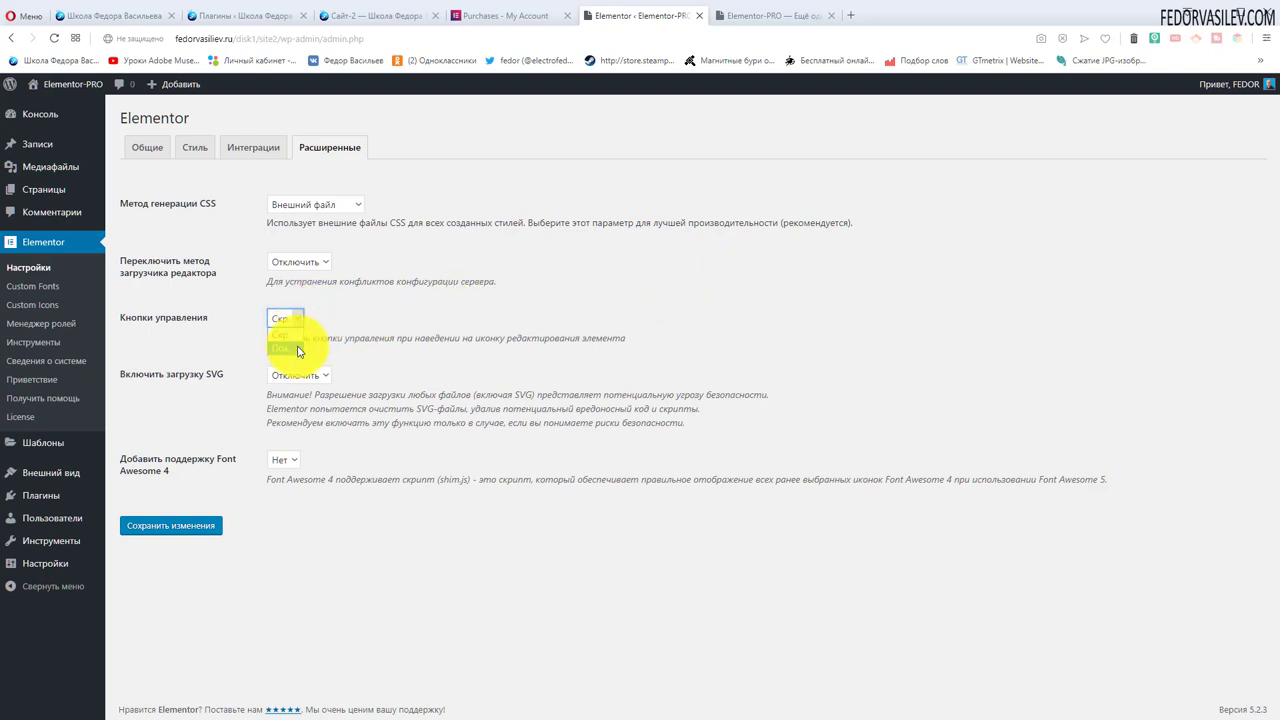
{"action": "left_click", "coordinate": [342, 319]}
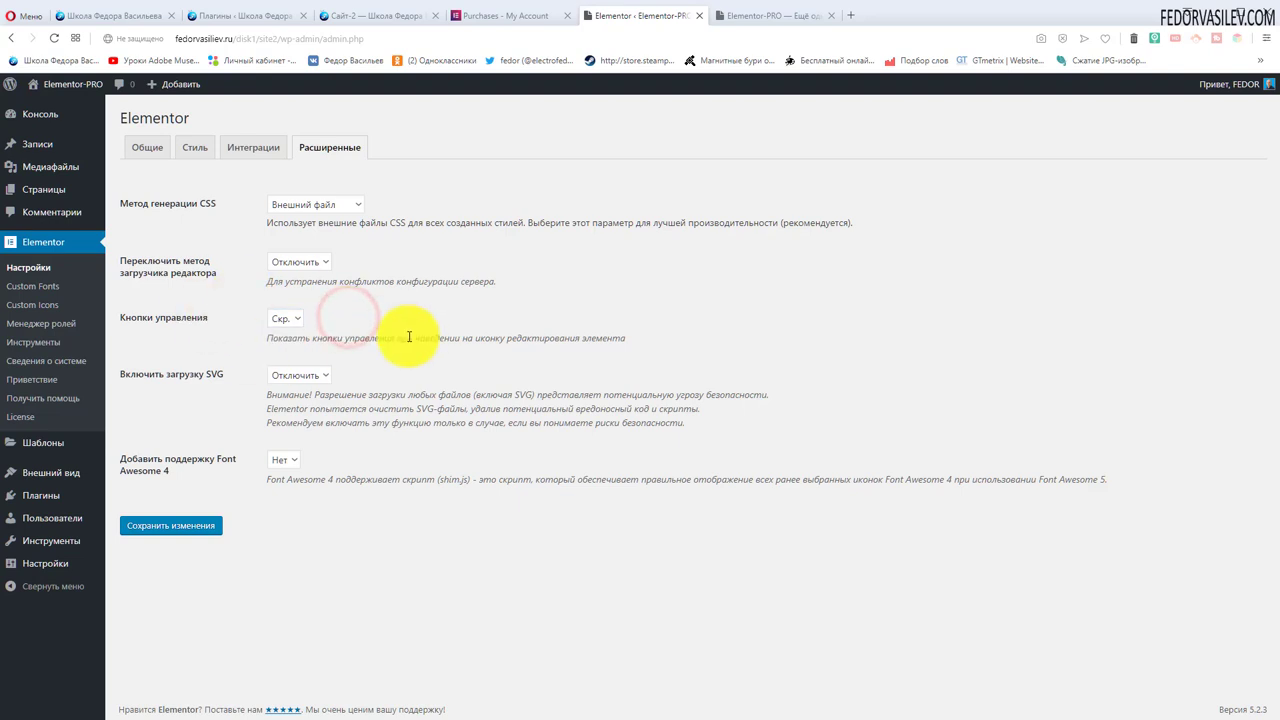
Open the Elementor #9 page from the pages list in the Elementor editor and add a single-column section.
{"action": "mouse_move", "coordinate": [58, 198]}
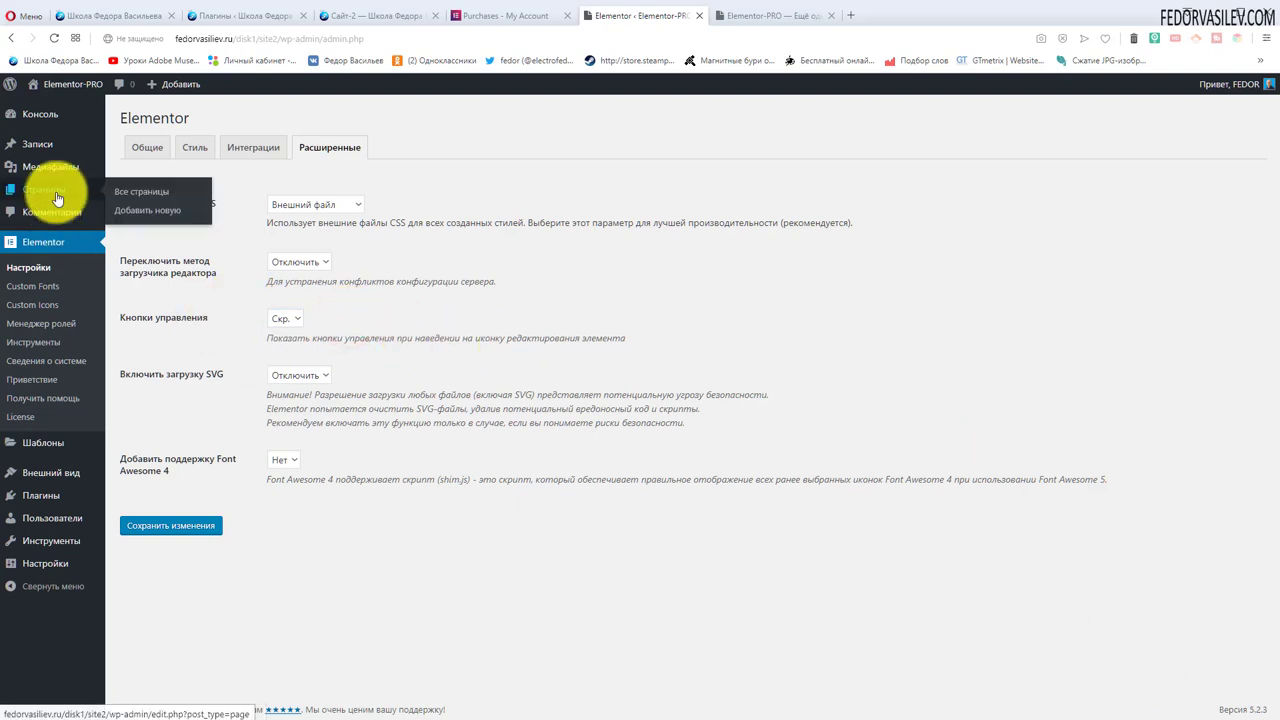
{"action": "left_click", "coordinate": [141, 191]}
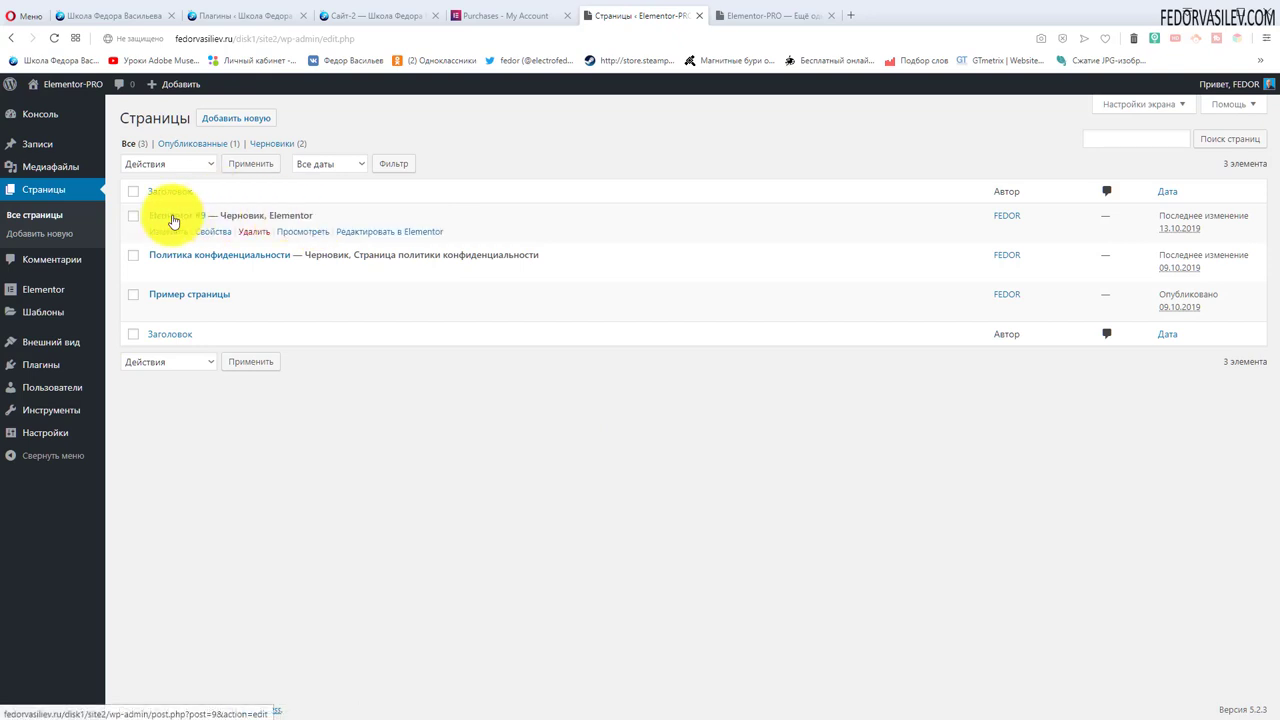
{"action": "left_click", "coordinate": [370, 233]}
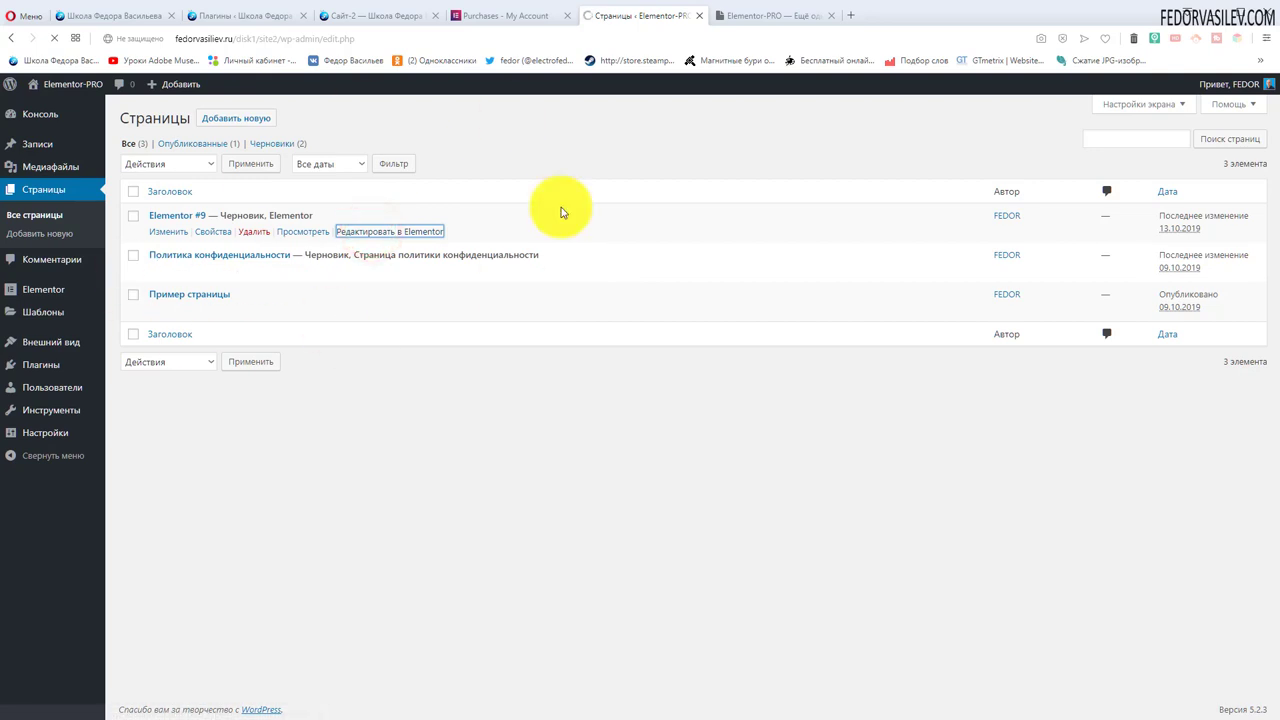
{"action": "left_click", "coordinate": [586, 377]}
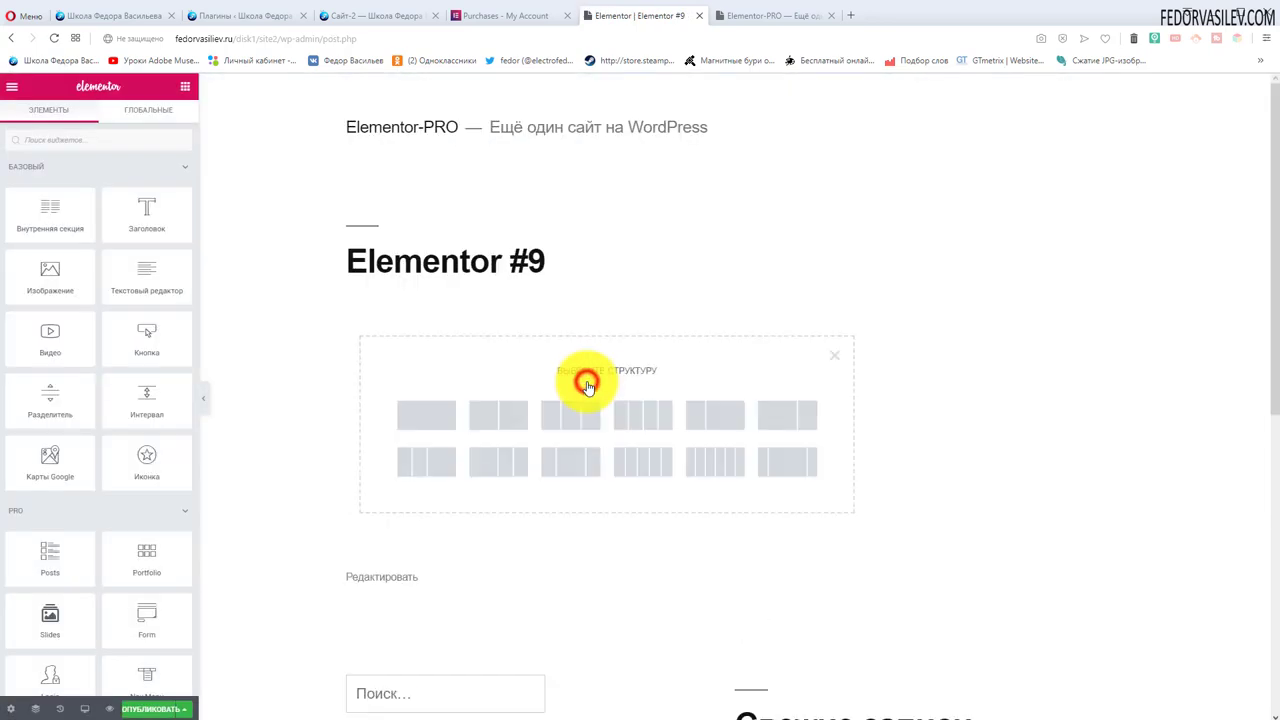
{"action": "left_click", "coordinate": [430, 423]}
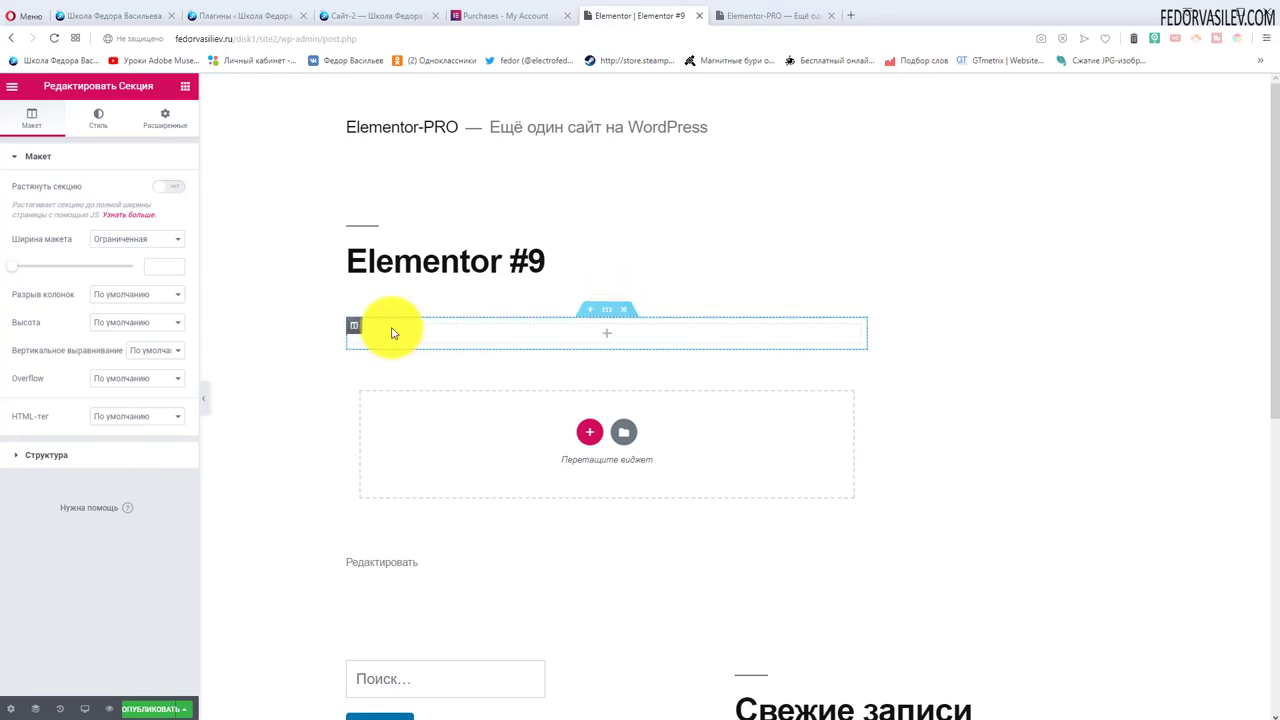
Try the section's move and add-section handles, and view the page templates in the library.
{"action": "left_click", "coordinate": [608, 310]}
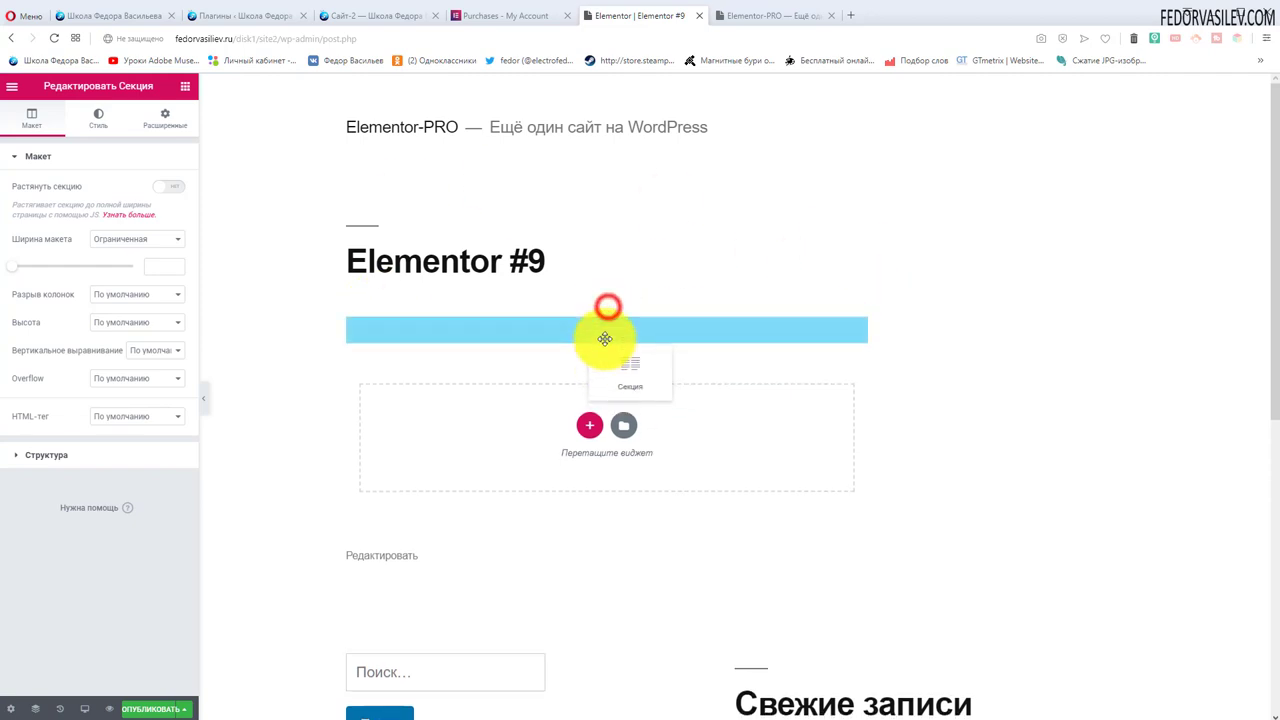
{"action": "left_click", "coordinate": [593, 316]}
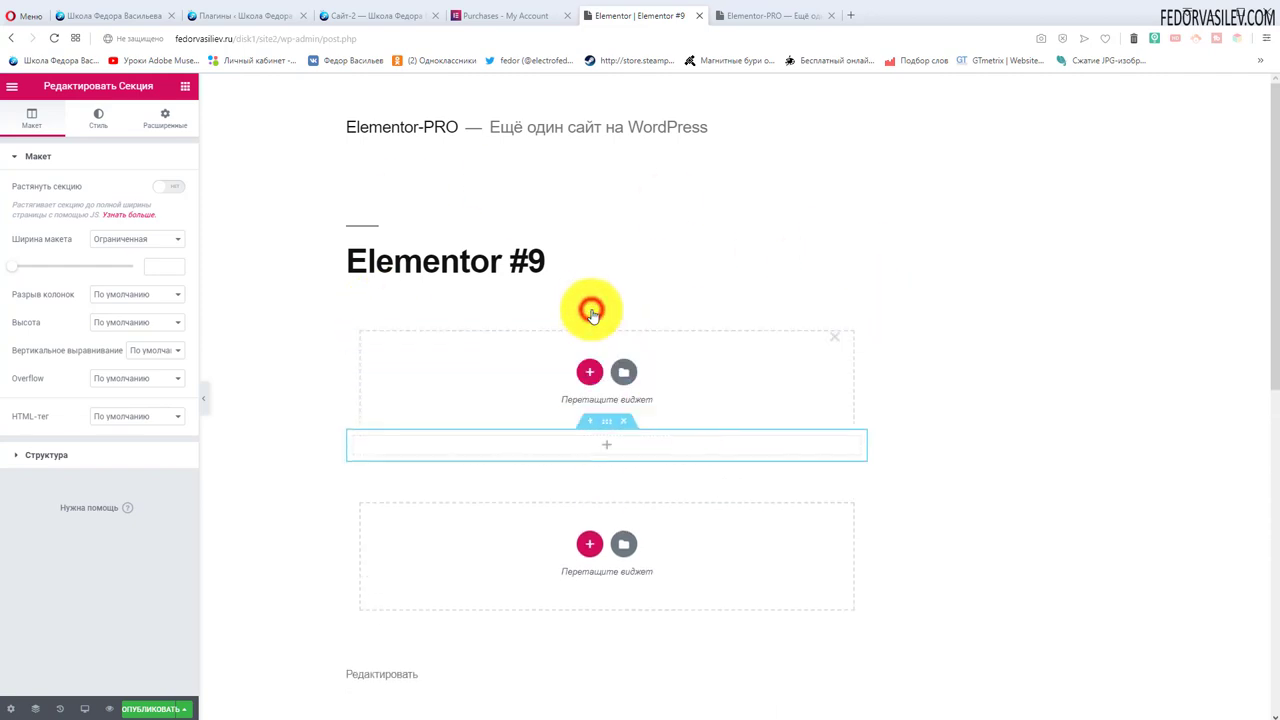
{"action": "left_click", "coordinate": [624, 358]}
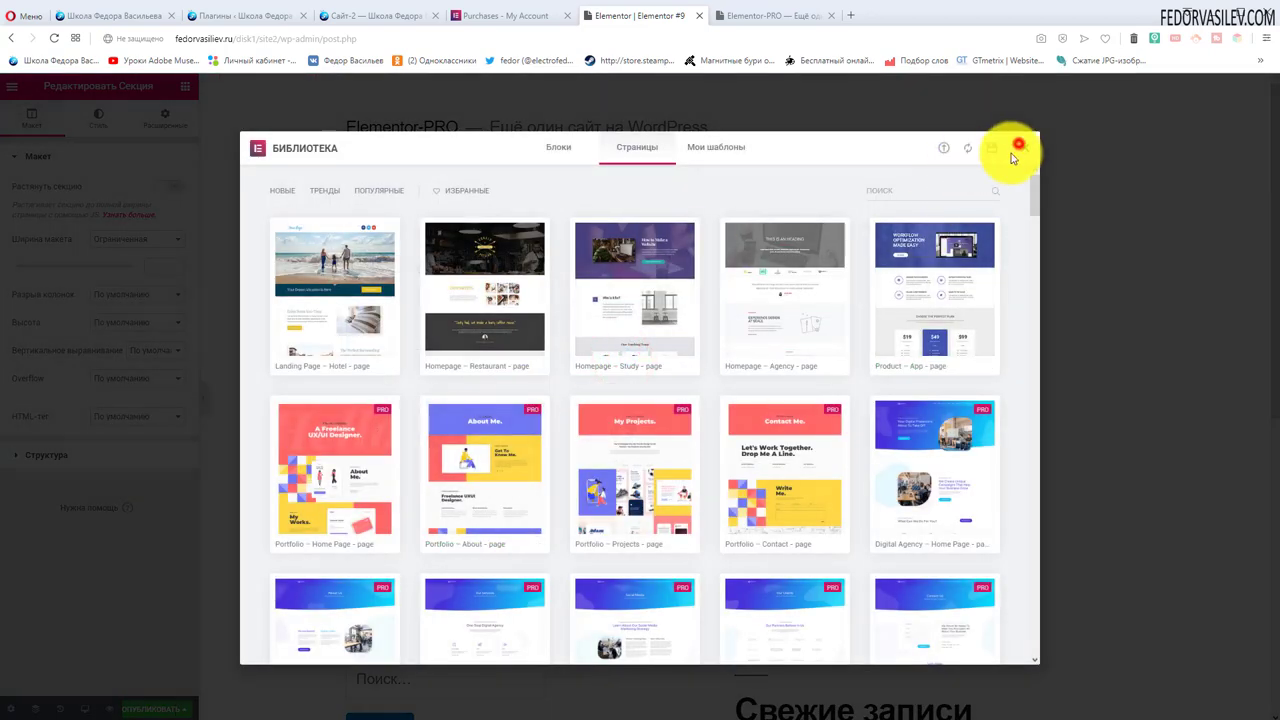
{"action": "left_click", "coordinate": [1016, 150]}
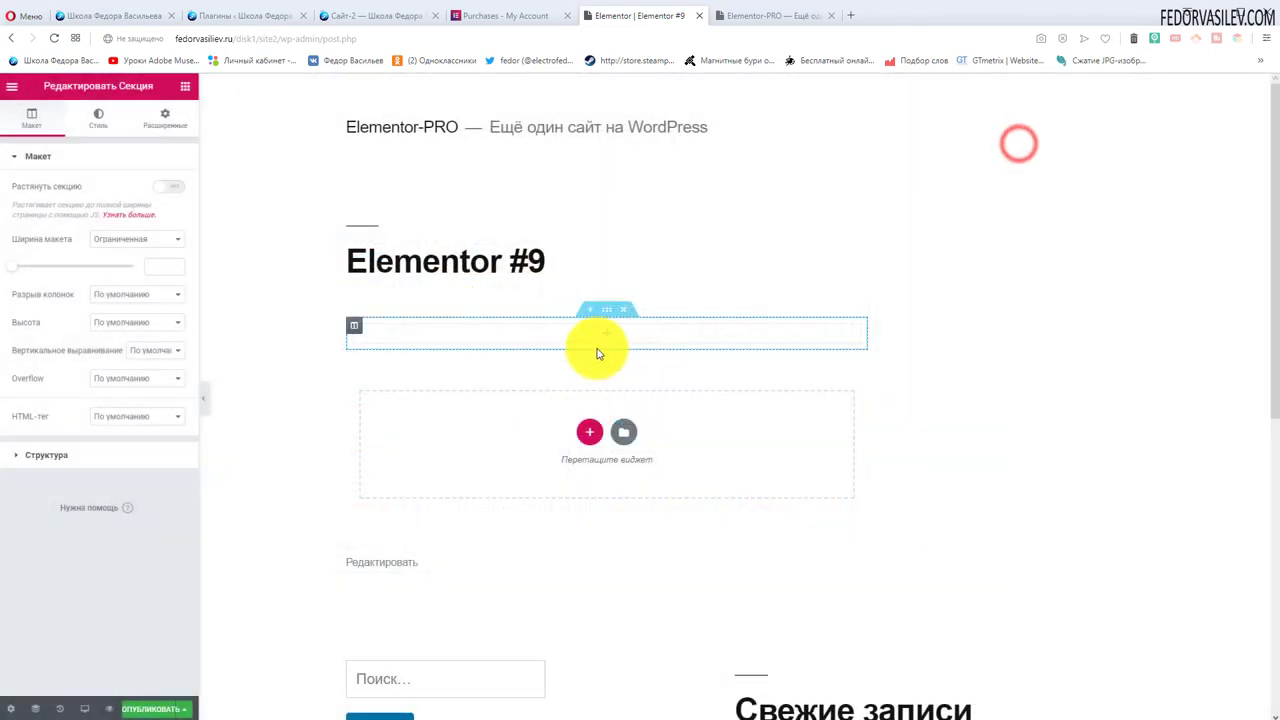
View the structure choices for another section and the available actions for the existing section.
{"action": "left_click", "coordinate": [593, 429]}
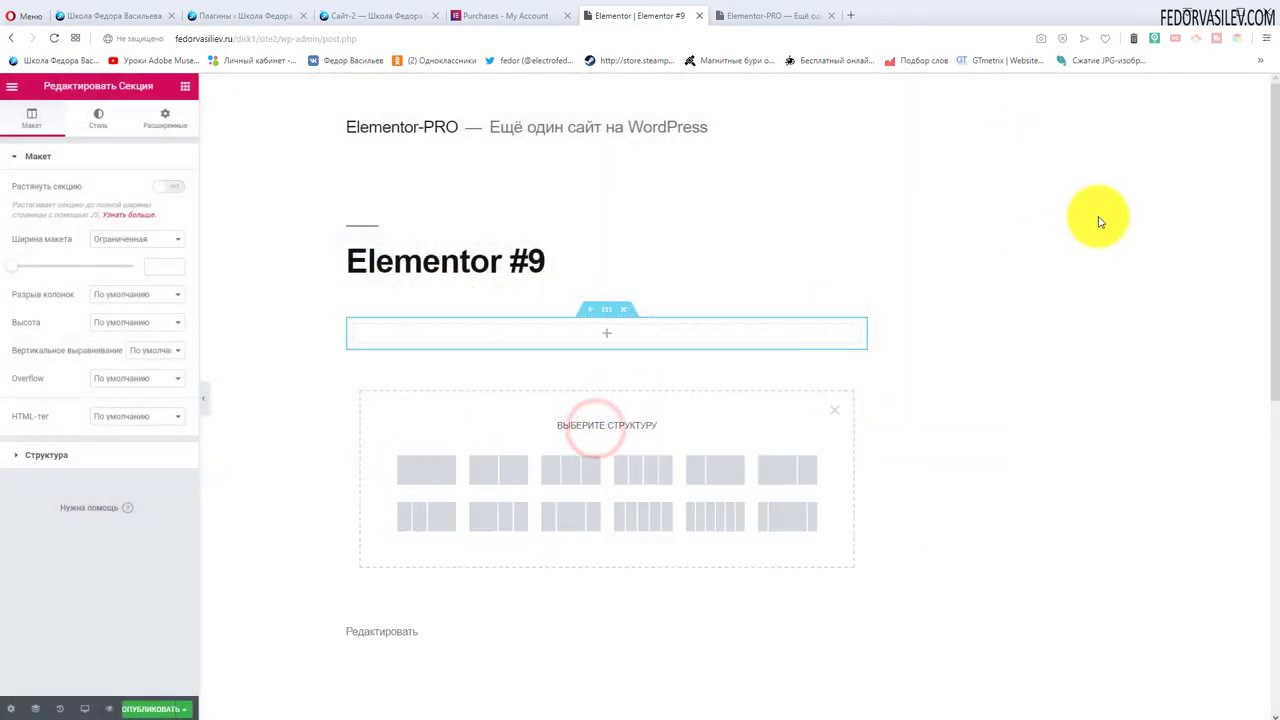
{"action": "left_click", "coordinate": [975, 252]}
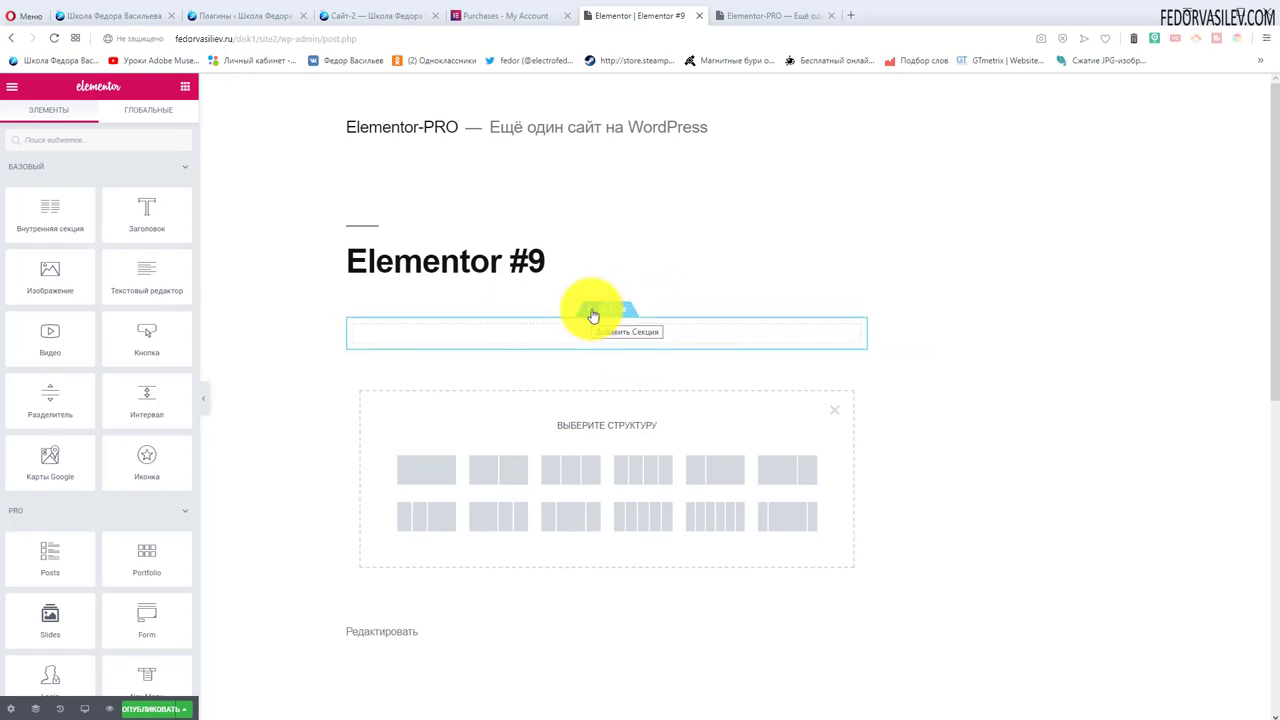
{"action": "right_click", "coordinate": [593, 316]}
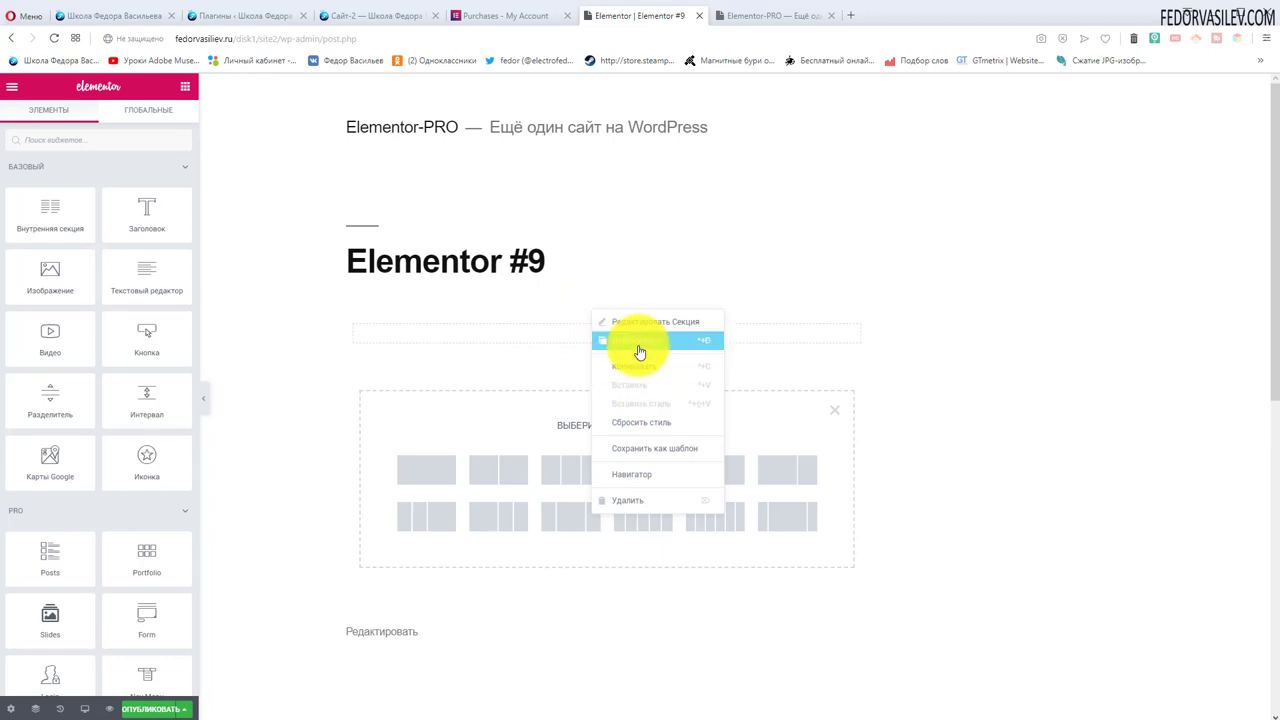
{"action": "left_click", "coordinate": [537, 336]}
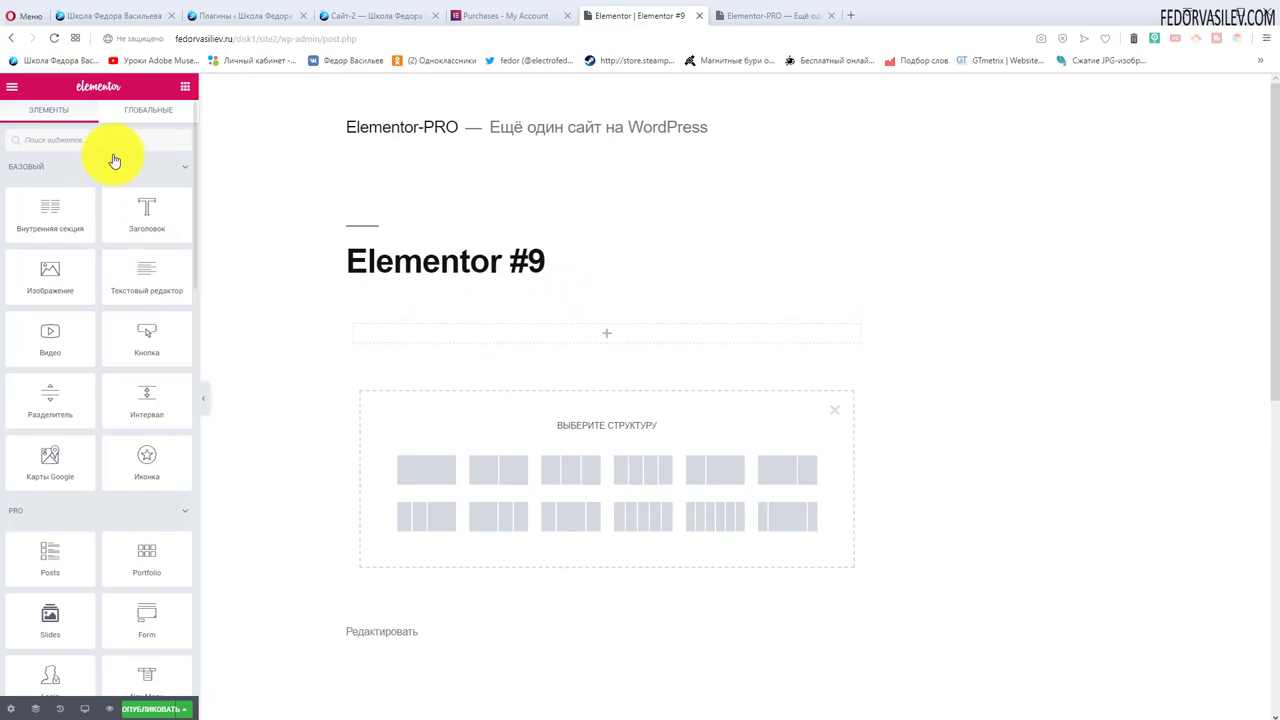
Exit the Elementor editor to the WordPress dashboard.
{"action": "left_click", "coordinate": [12, 95]}
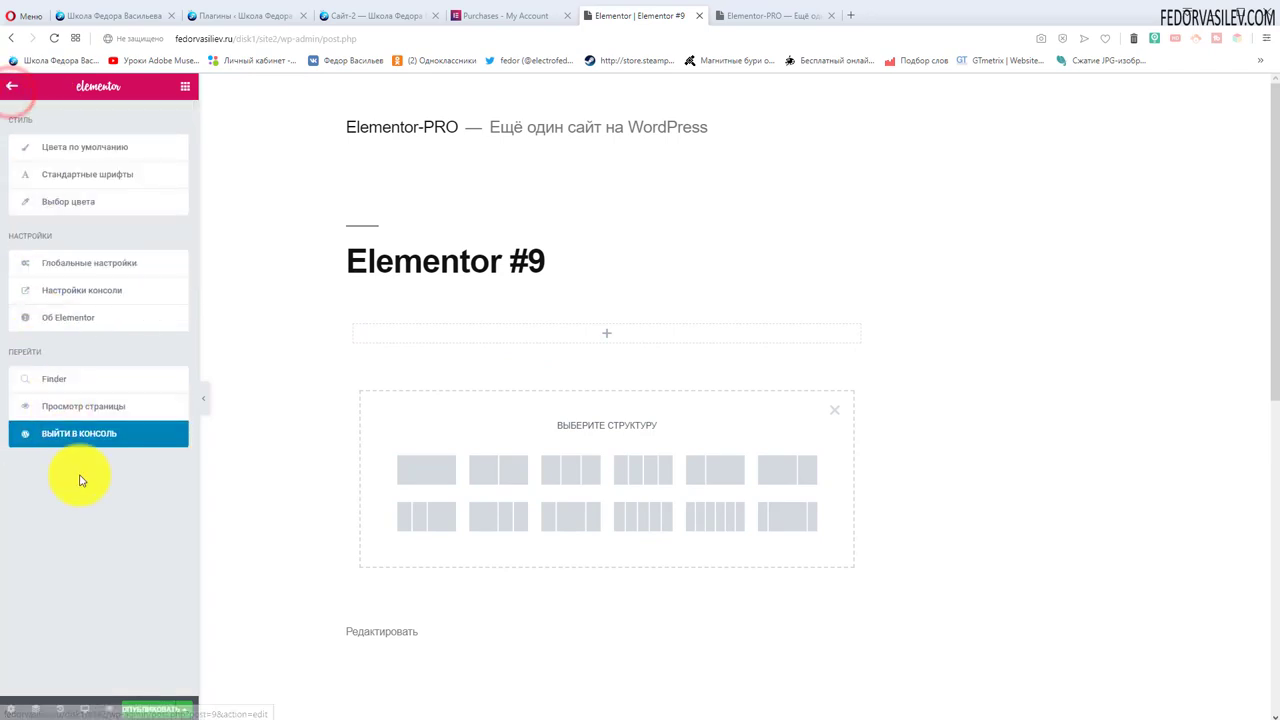
{"action": "left_click", "coordinate": [84, 434]}
{"action": "left_click", "coordinate": [714, 425]}
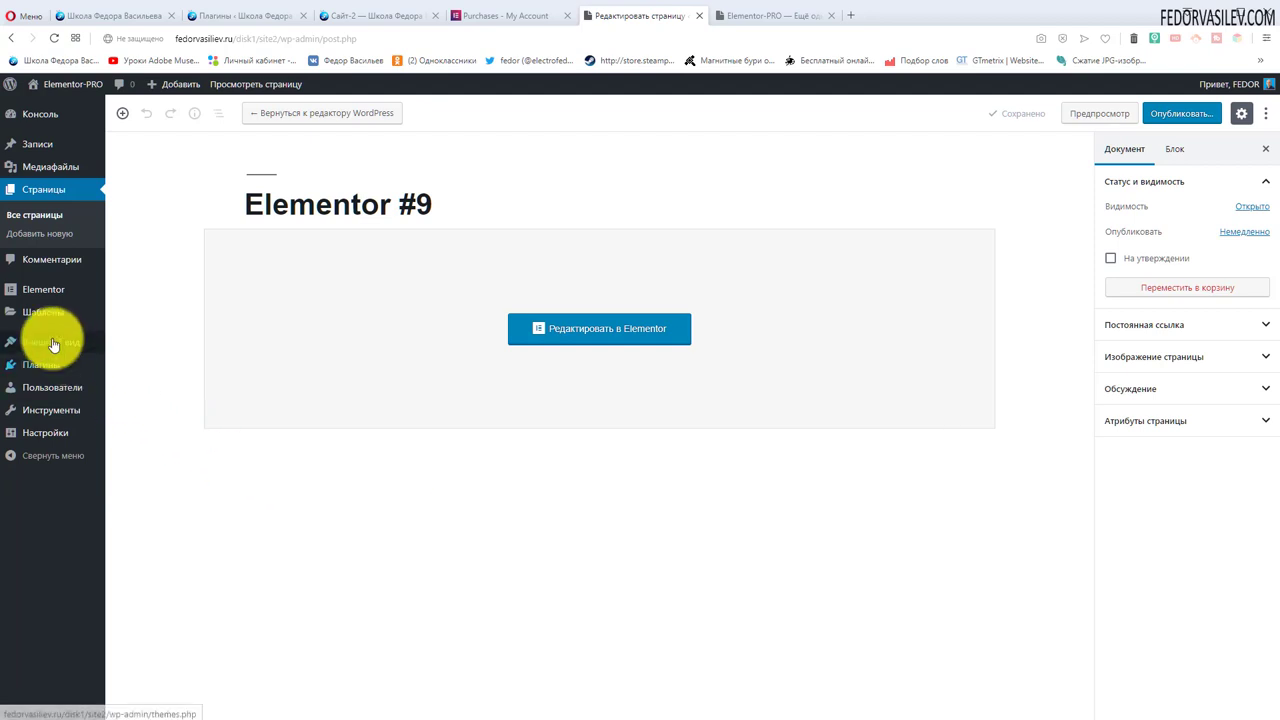
Set Кнопки управления to Пок. in Elementor's Расширенные settings and save the changes.
{"action": "mouse_move", "coordinate": [34, 292]}
{"action": "left_click", "coordinate": [118, 296]}
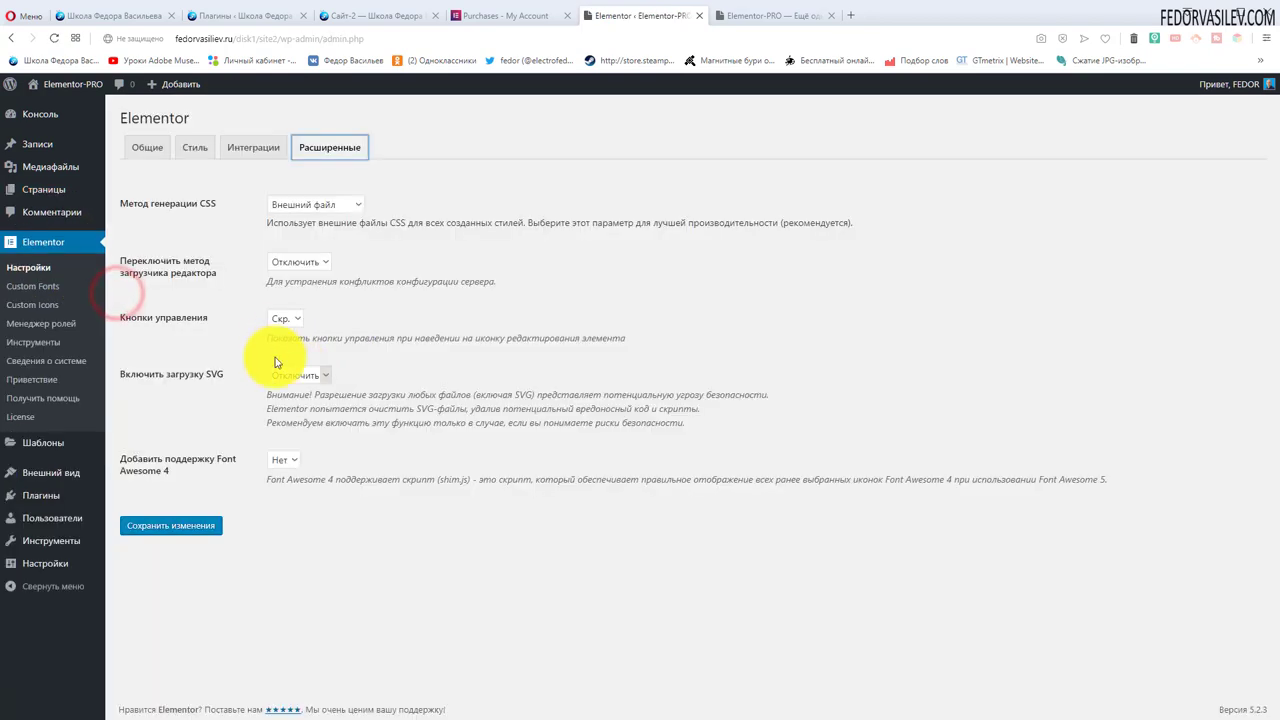
{"action": "double_click", "coordinate": [288, 333]}
{"action": "left_click", "coordinate": [398, 299]}
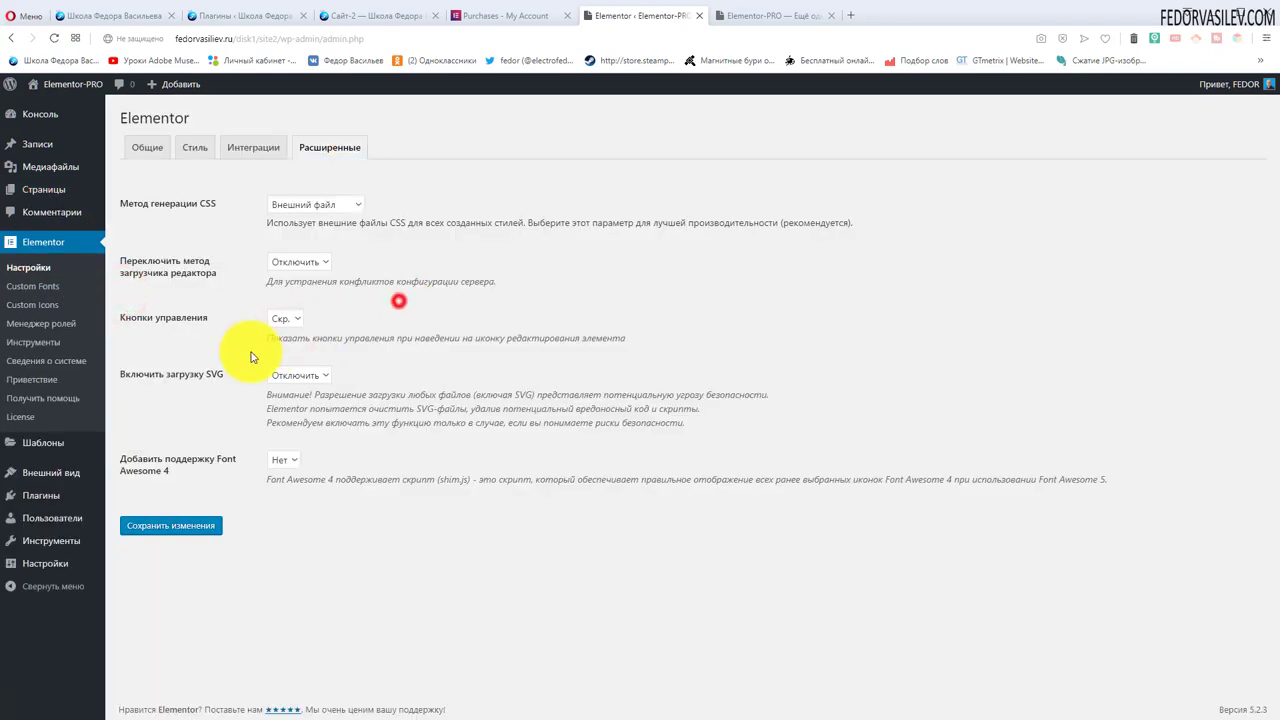
{"action": "left_click", "coordinate": [292, 318]}
{"action": "left_click", "coordinate": [284, 348]}
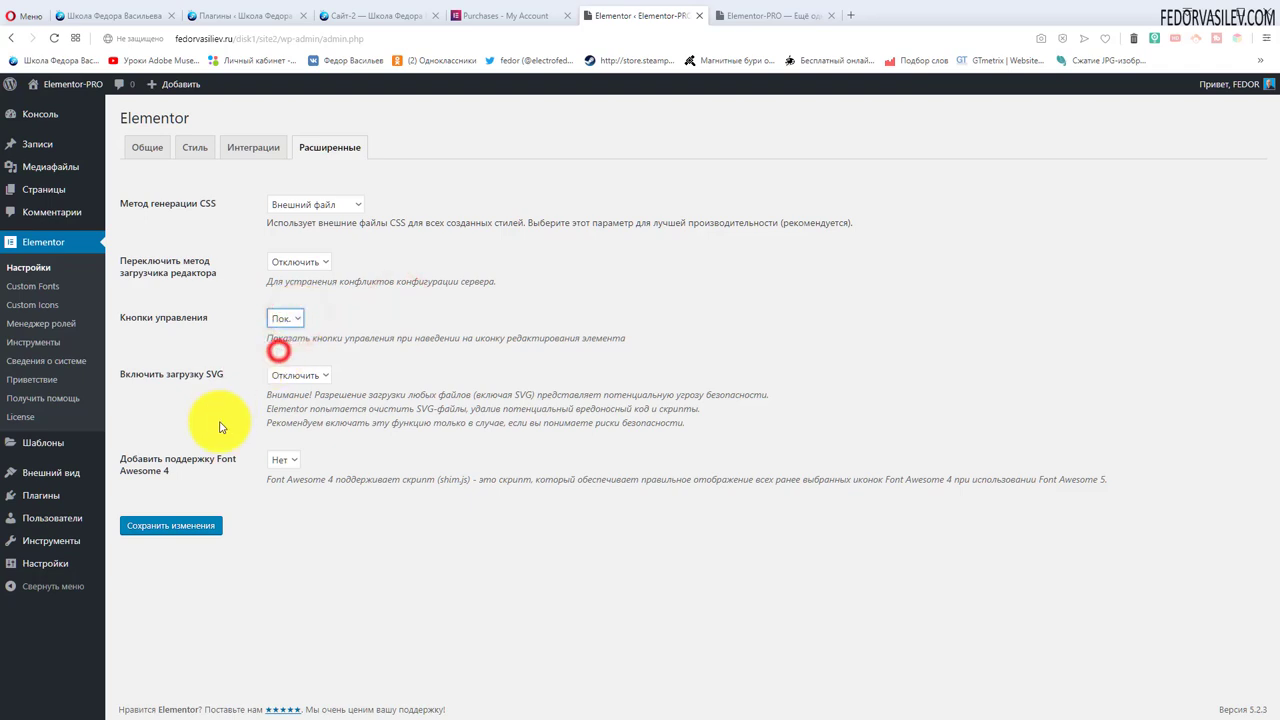
{"action": "left_click", "coordinate": [163, 527]}
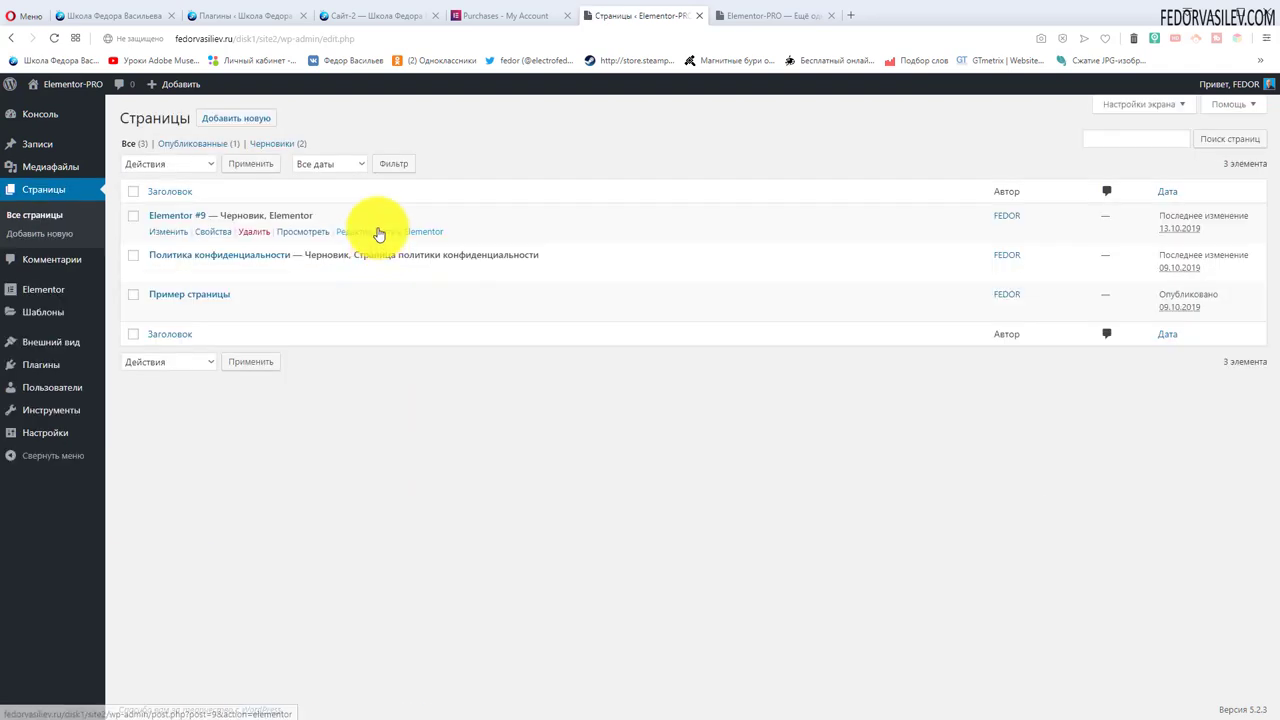
Reopen the Elementor #9 page in the Elementor editor, duplicate its section and delete the copy.
{"action": "left_click", "coordinate": [392, 236]}
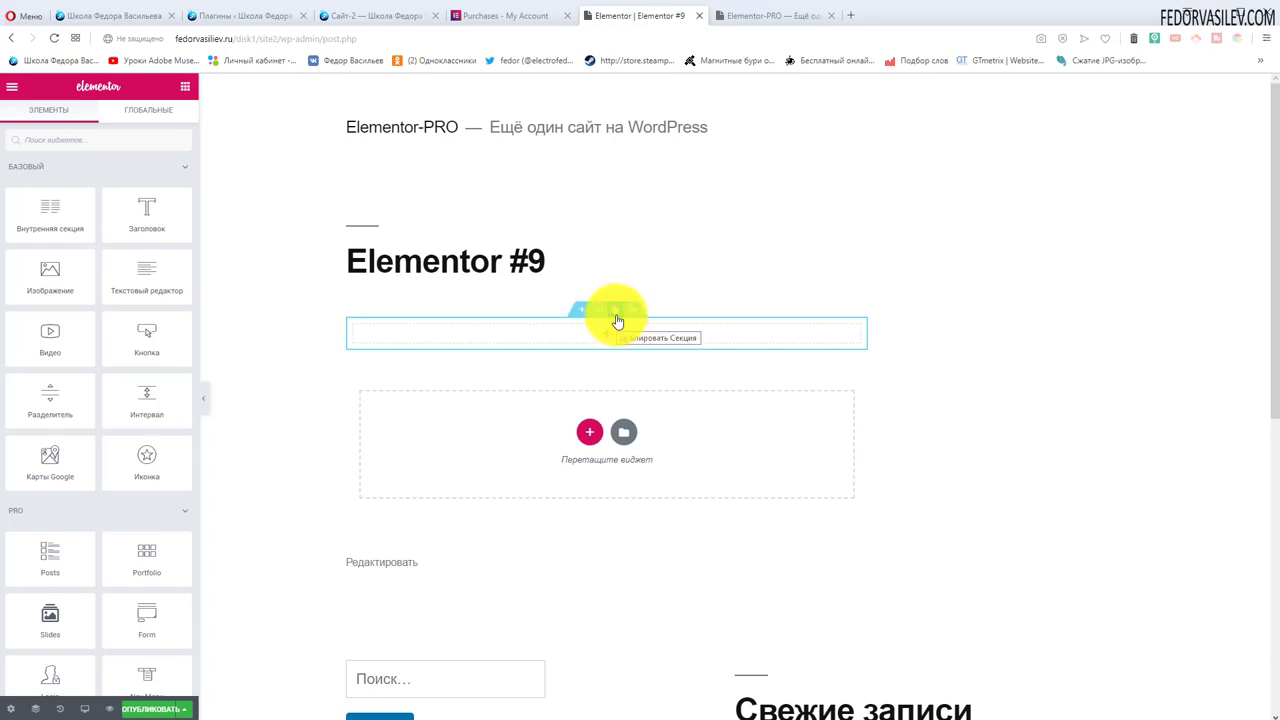
{"action": "left_click", "coordinate": [615, 316]}
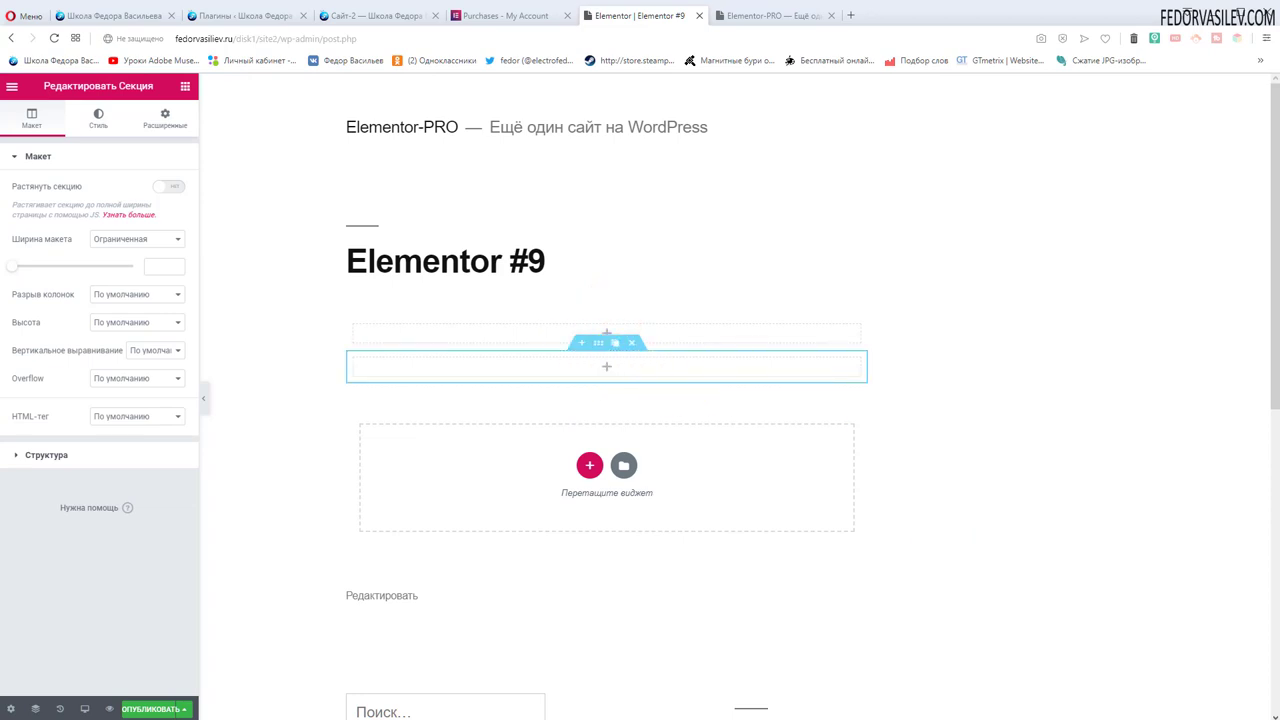
{"action": "key", "text": "Delete"}
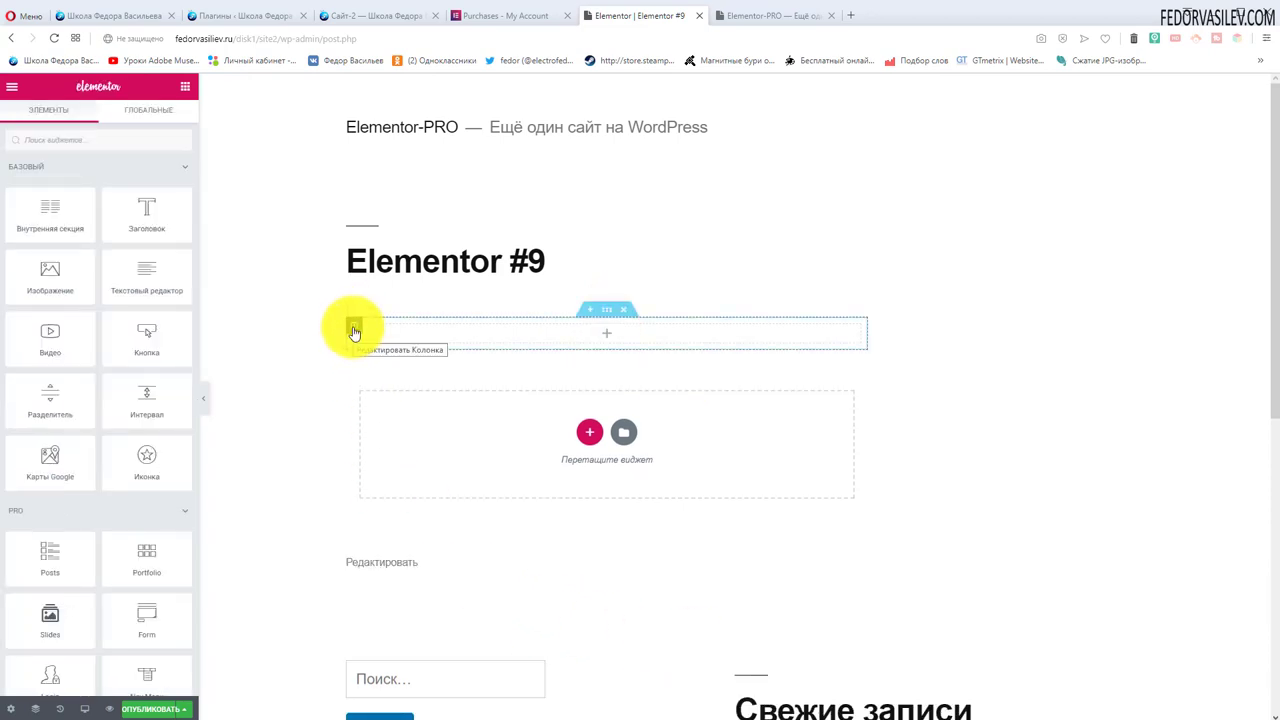
Open the settings of the column inside the section.
{"action": "left_click", "coordinate": [354, 330]}
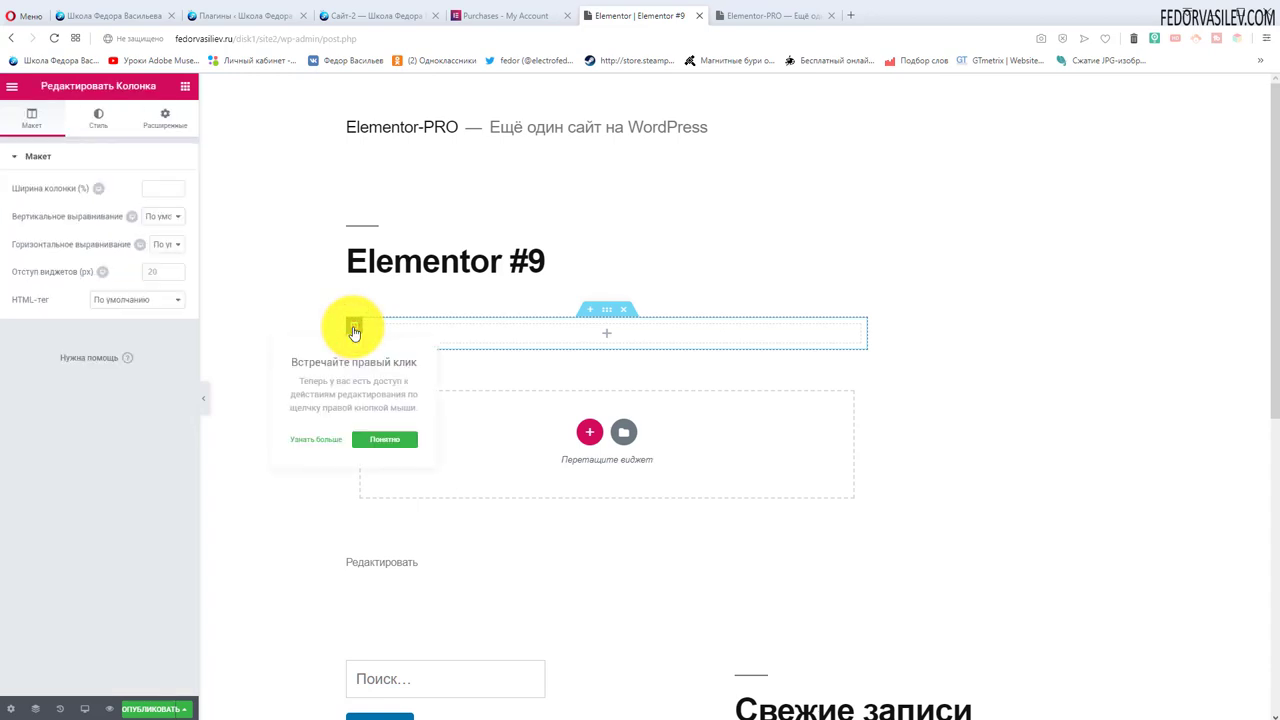
{"action": "left_click", "coordinate": [308, 306]}
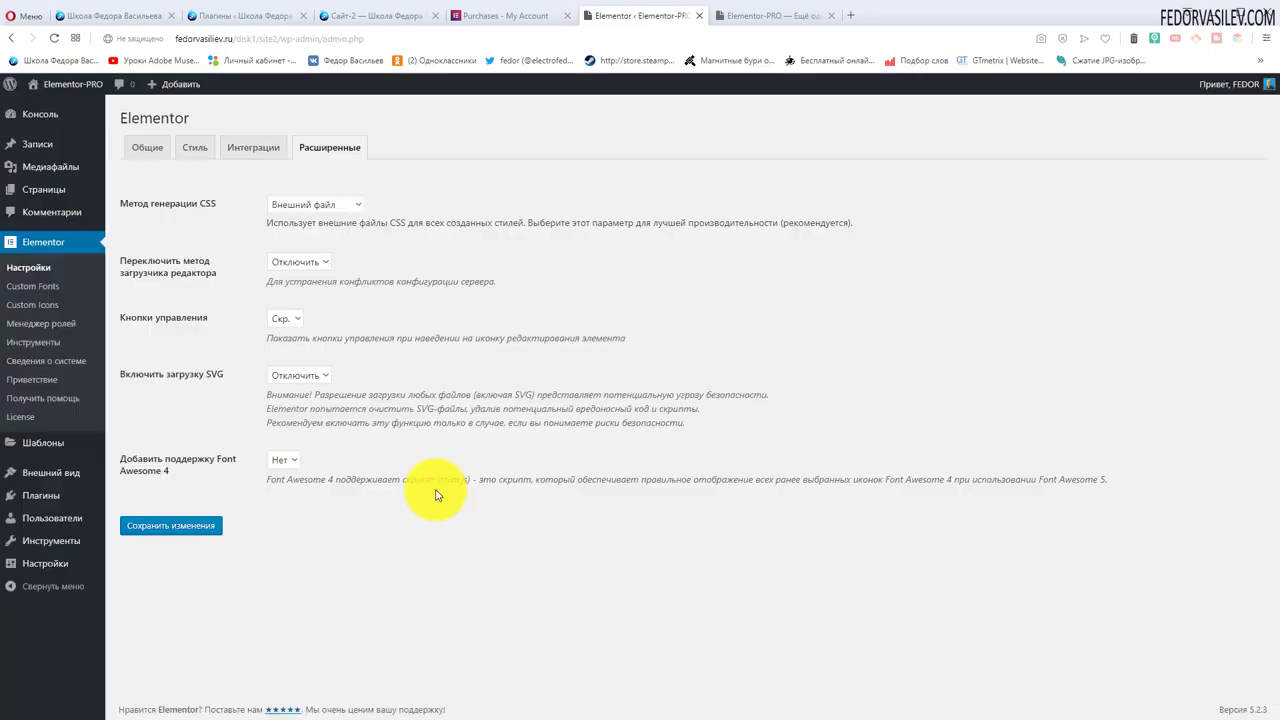
Set Кнопки управления back to Пок. in Elementor's Расширенные settings.
{"action": "left_click", "coordinate": [287, 318]}
{"action": "left_click", "coordinate": [290, 347]}
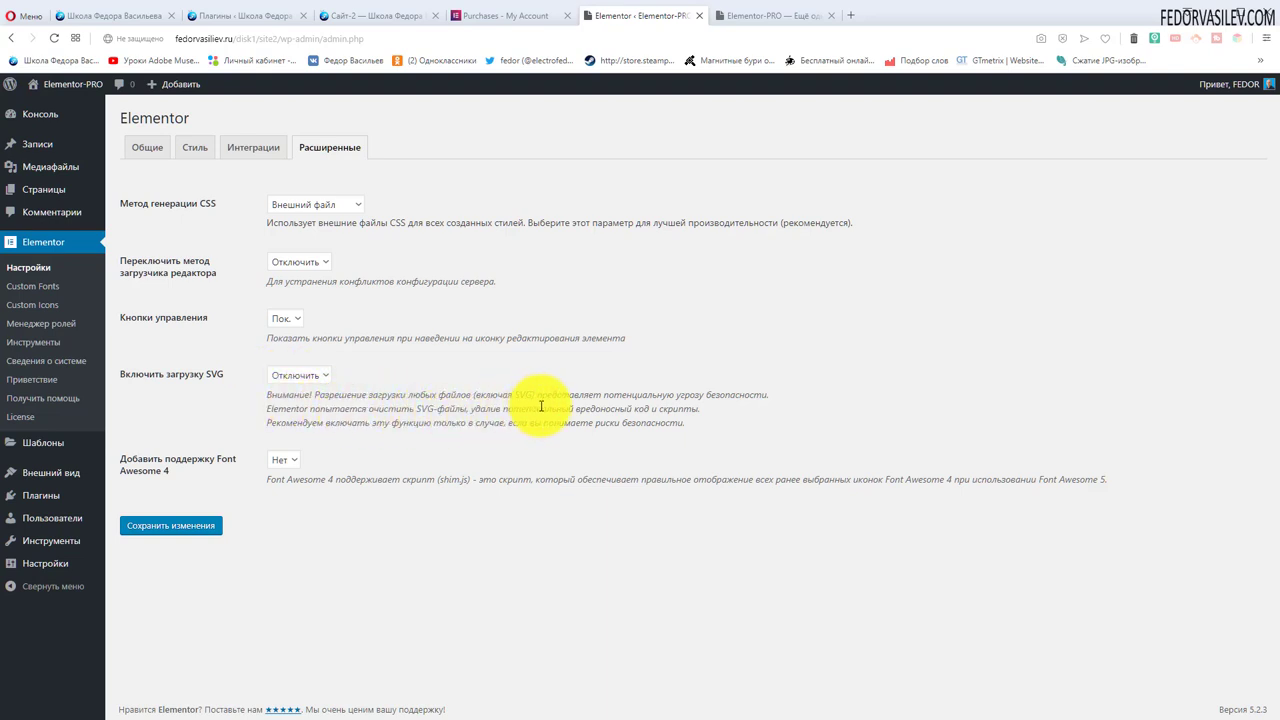
Read the security note for Включить загрузку SVG and view the choices of that option.
{"action": "left_click_drag", "start_coordinate": [552, 393], "coordinate": [567, 428]}
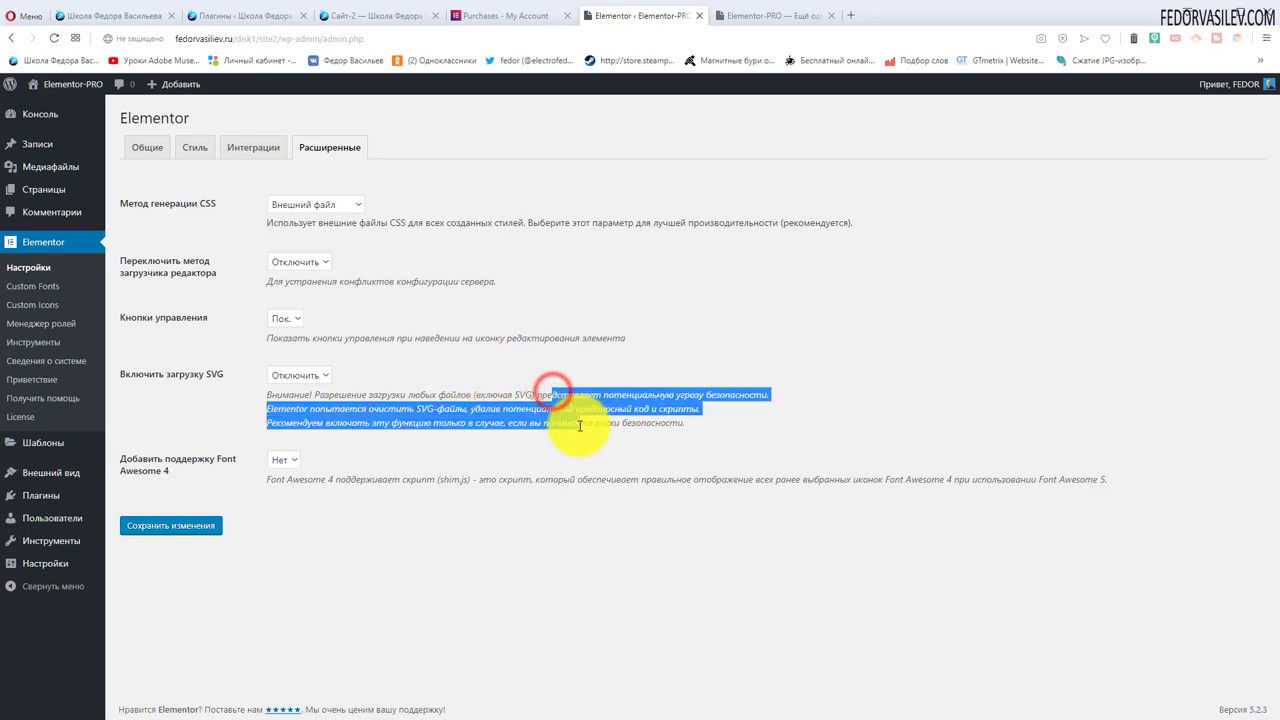
{"action": "left_click", "coordinate": [511, 412]}
{"action": "left_click", "coordinate": [300, 375]}
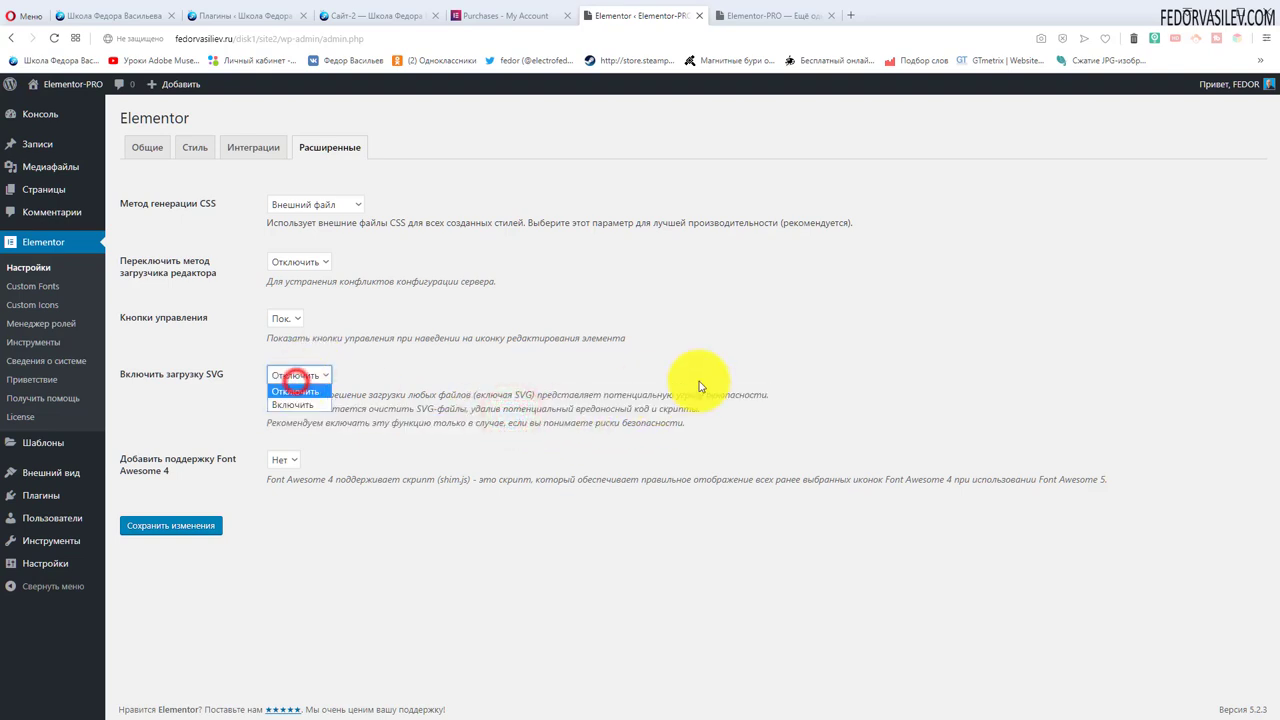
{"action": "left_click", "coordinate": [514, 372]}
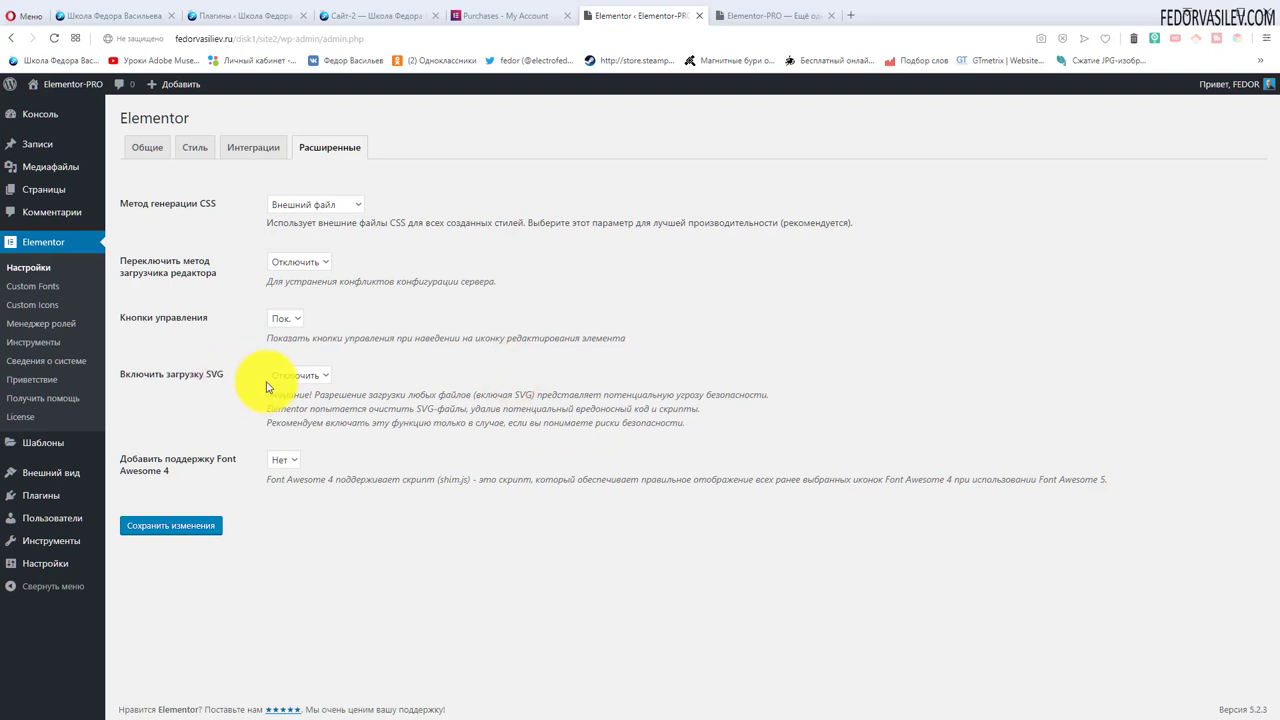
{"action": "left_click", "coordinate": [285, 376]}
{"action": "left_click", "coordinate": [457, 353]}
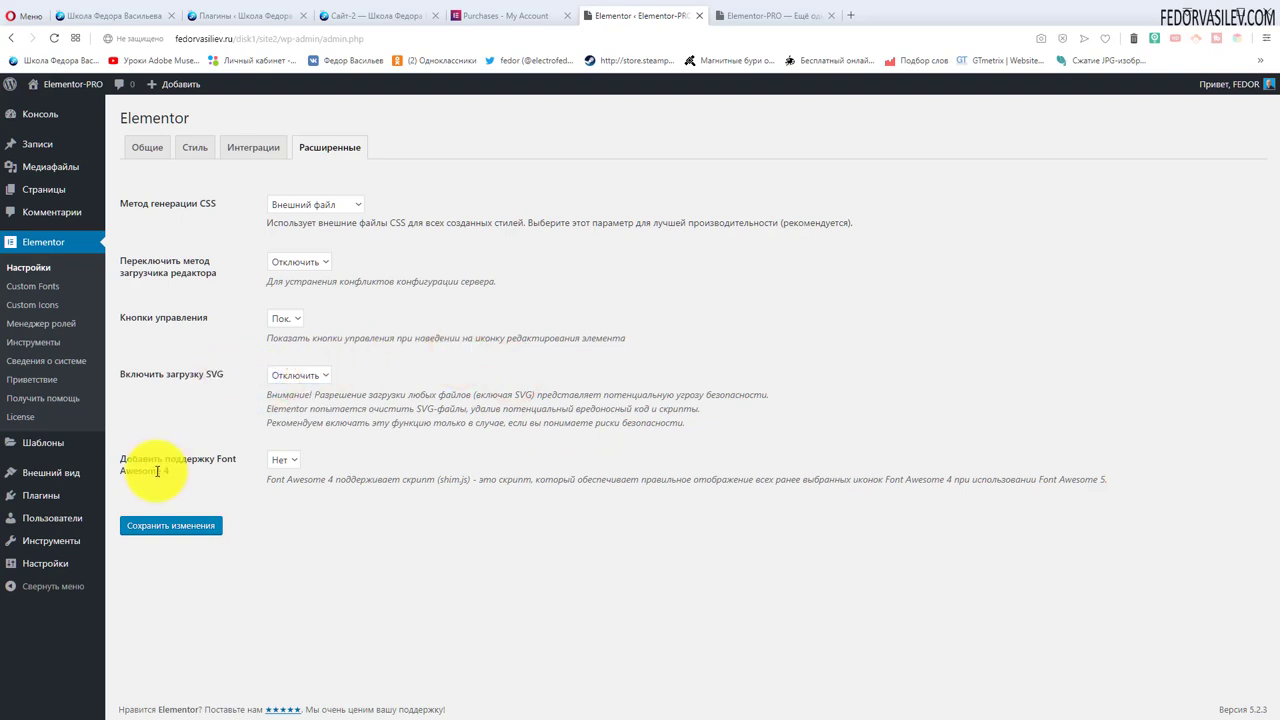
Read the beginning of the description under Добавить поддержку Font Awesome 4.
{"action": "left_click", "coordinate": [288, 481]}
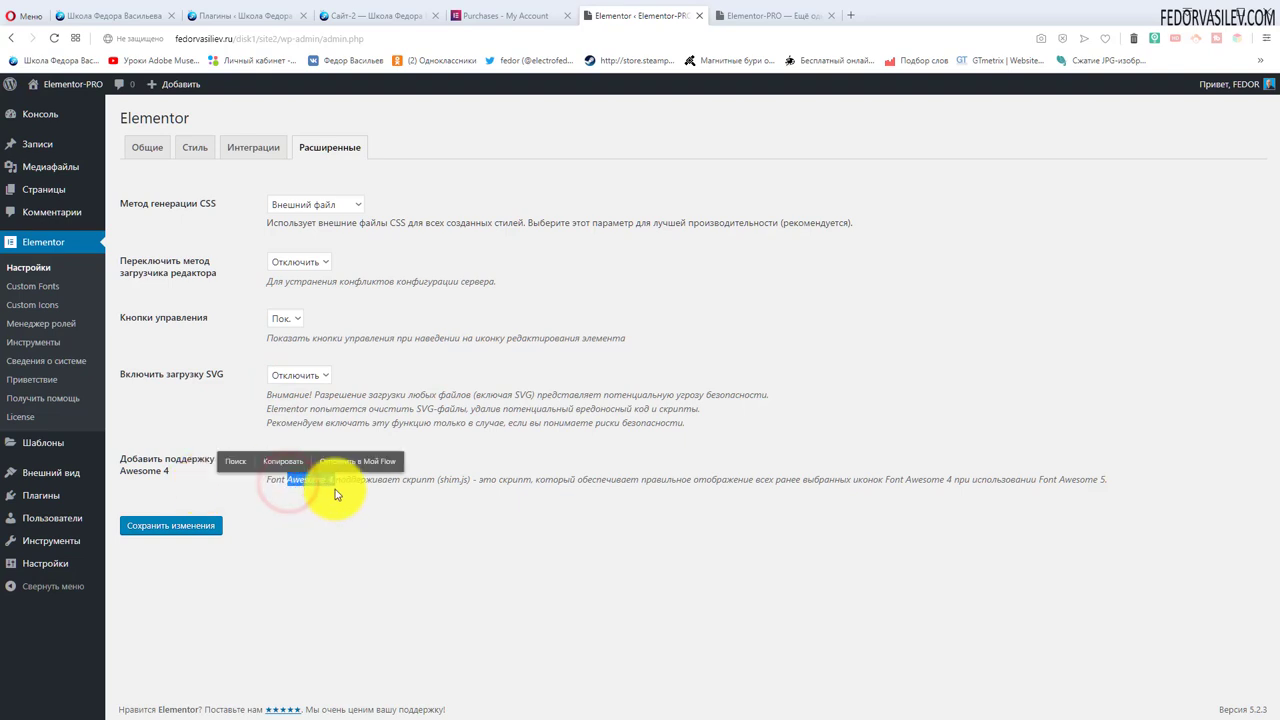
{"action": "left_click", "coordinate": [403, 497]}
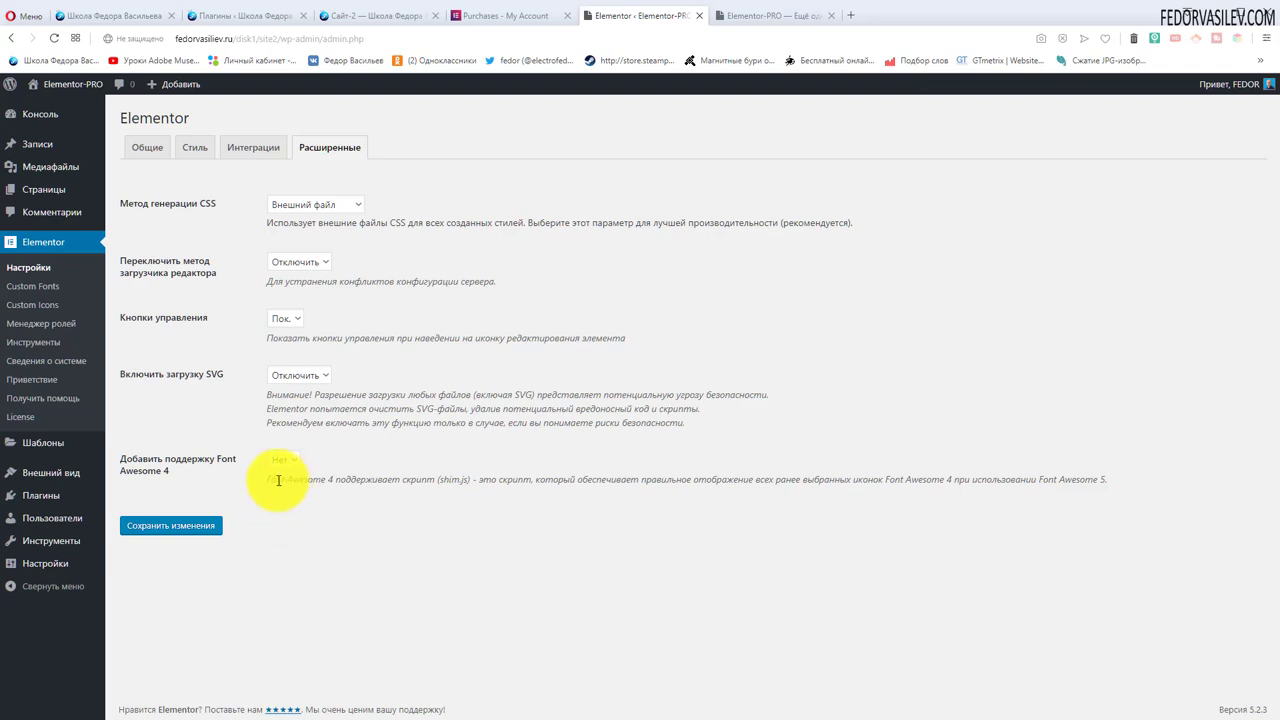
{"action": "left_click_drag", "start_coordinate": [267, 479], "coordinate": [355, 476]}
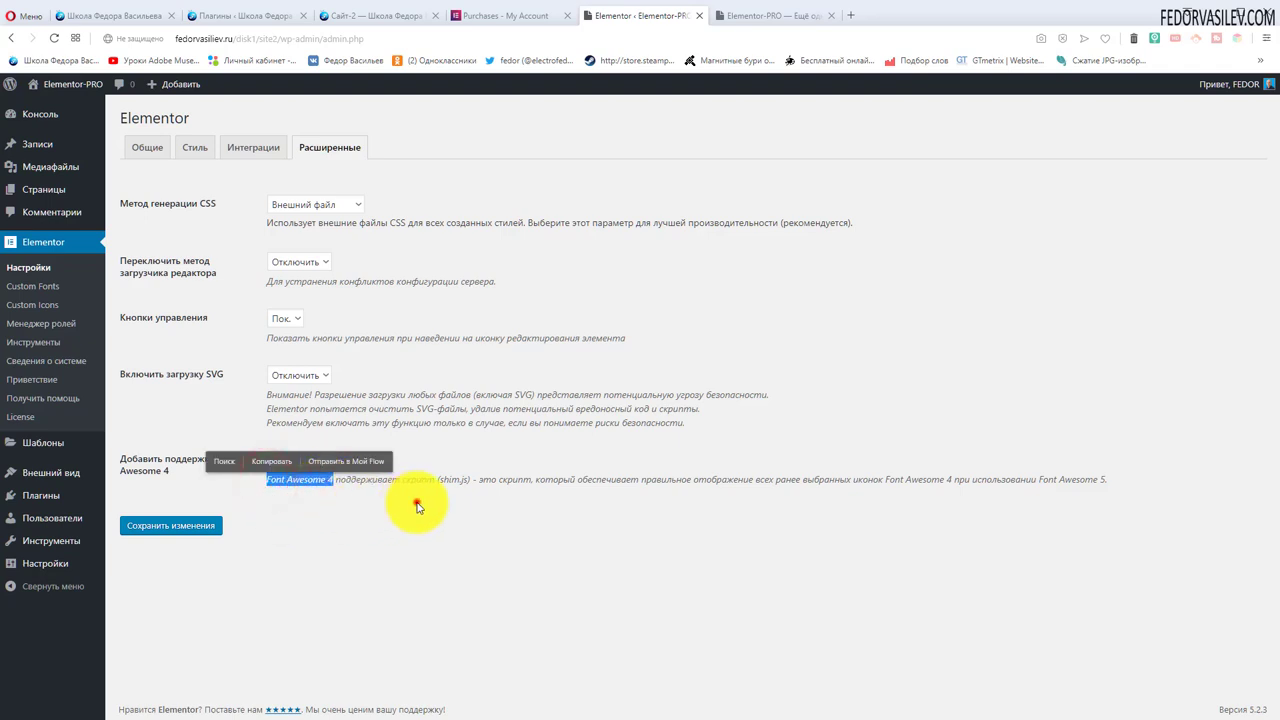
{"action": "left_click", "coordinate": [416, 502]}
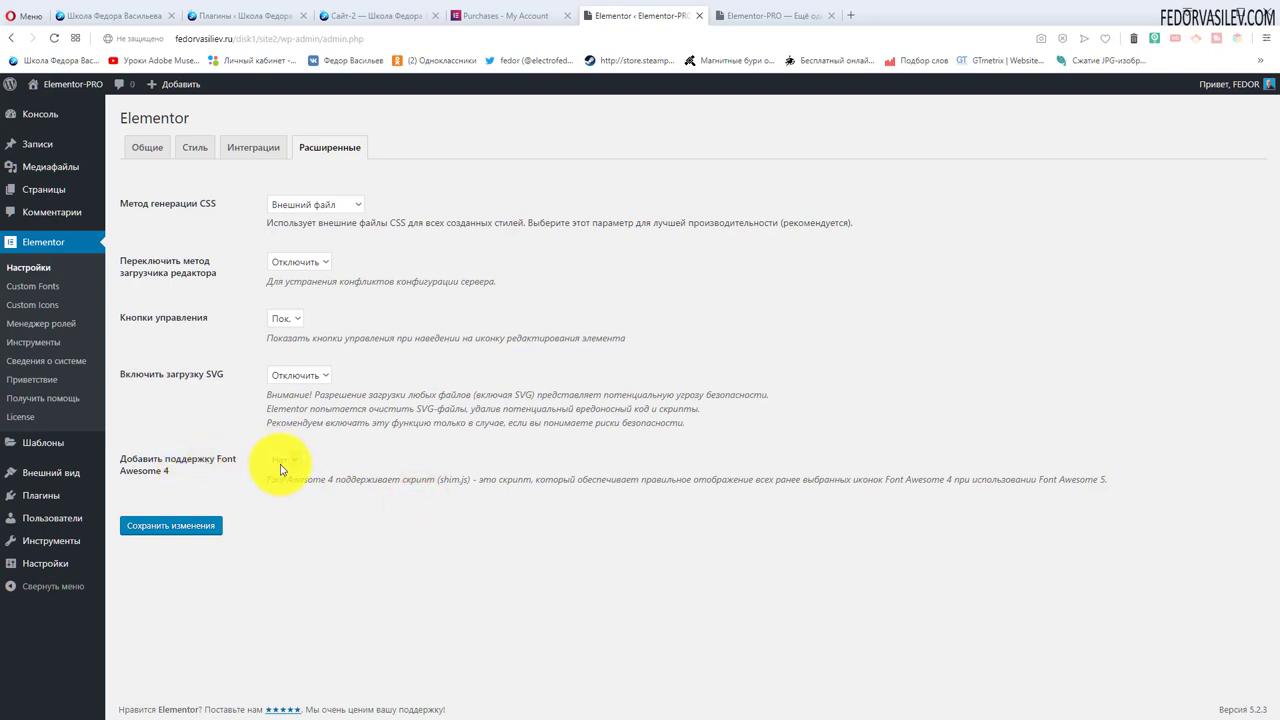
Set Добавить поддержку Font Awesome 4 to Да and read how its script handles previously selected icons.
{"action": "left_click", "coordinate": [287, 460]}
{"action": "left_click", "coordinate": [423, 480]}
{"action": "left_click_drag", "start_coordinate": [483, 480], "coordinate": [1118, 480]}
{"action": "left_click", "coordinate": [979, 570]}
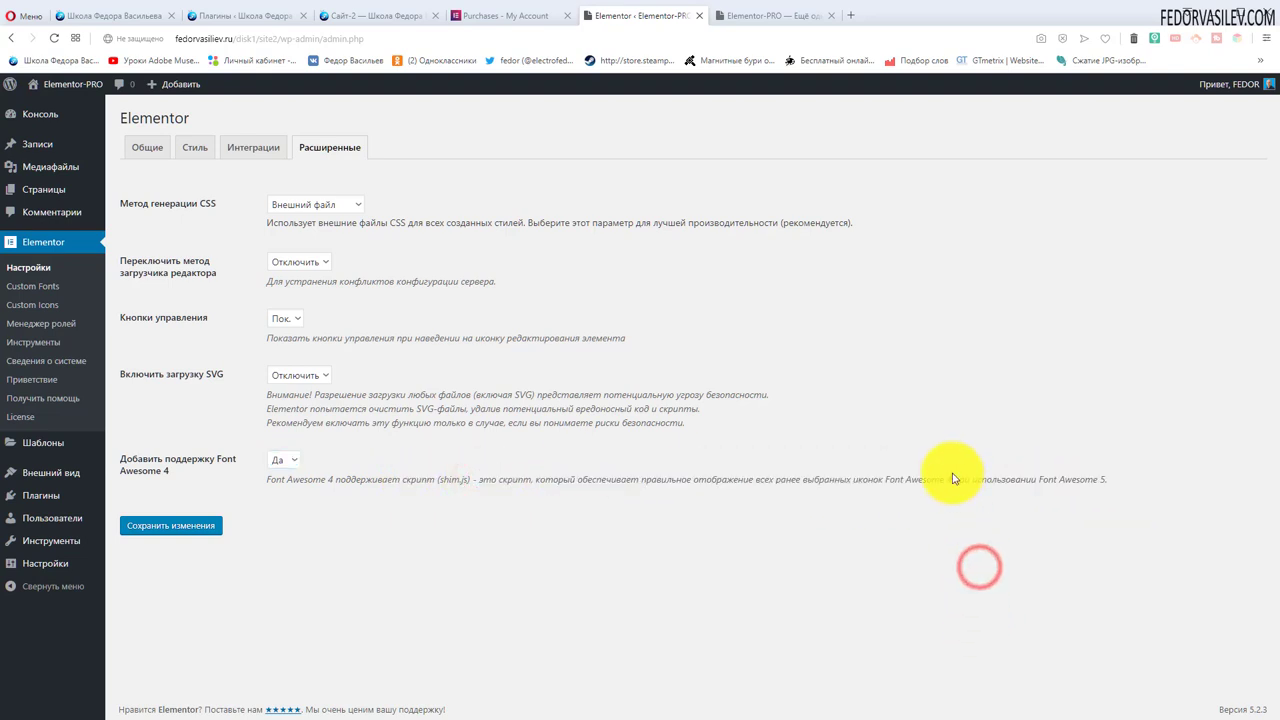
{"action": "left_click_drag", "start_coordinate": [950, 480], "coordinate": [872, 481]}
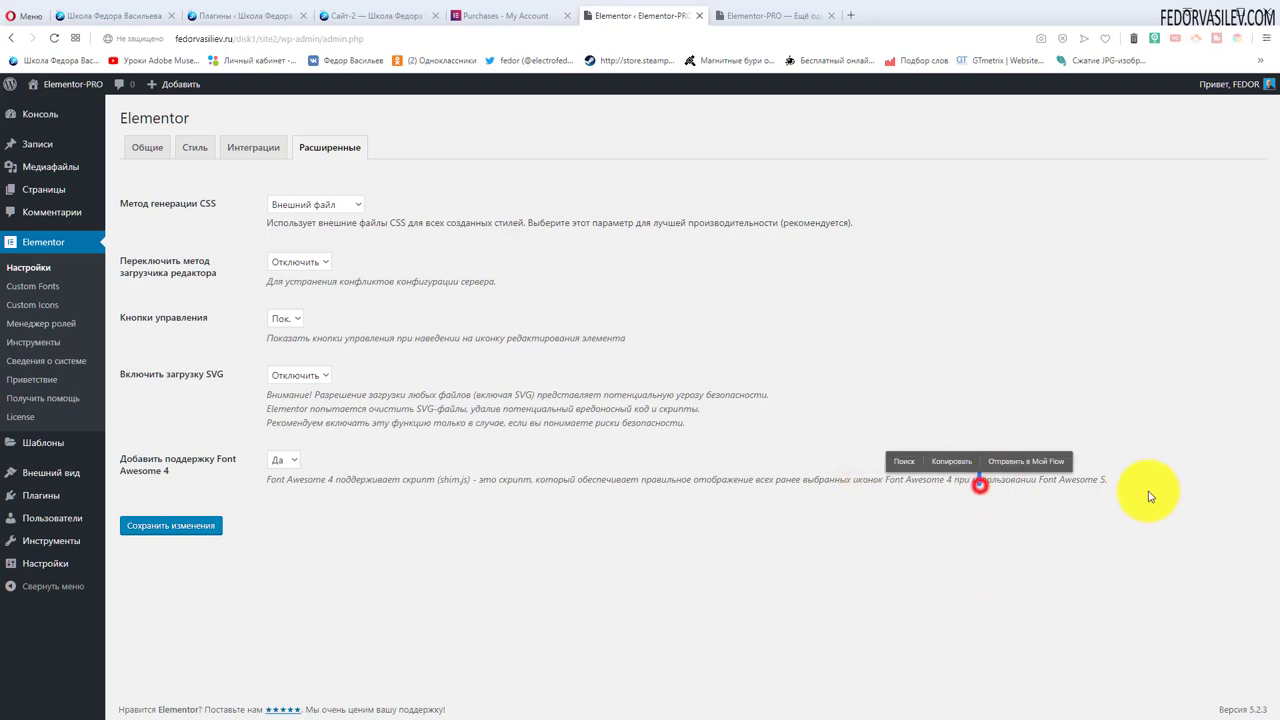
Finish reading the Font Awesome 4 support note and save the changes to Elementor's Расширенные settings.
{"action": "left_click_drag", "start_coordinate": [1128, 480], "coordinate": [1032, 480]}
{"action": "left_click", "coordinate": [473, 537]}
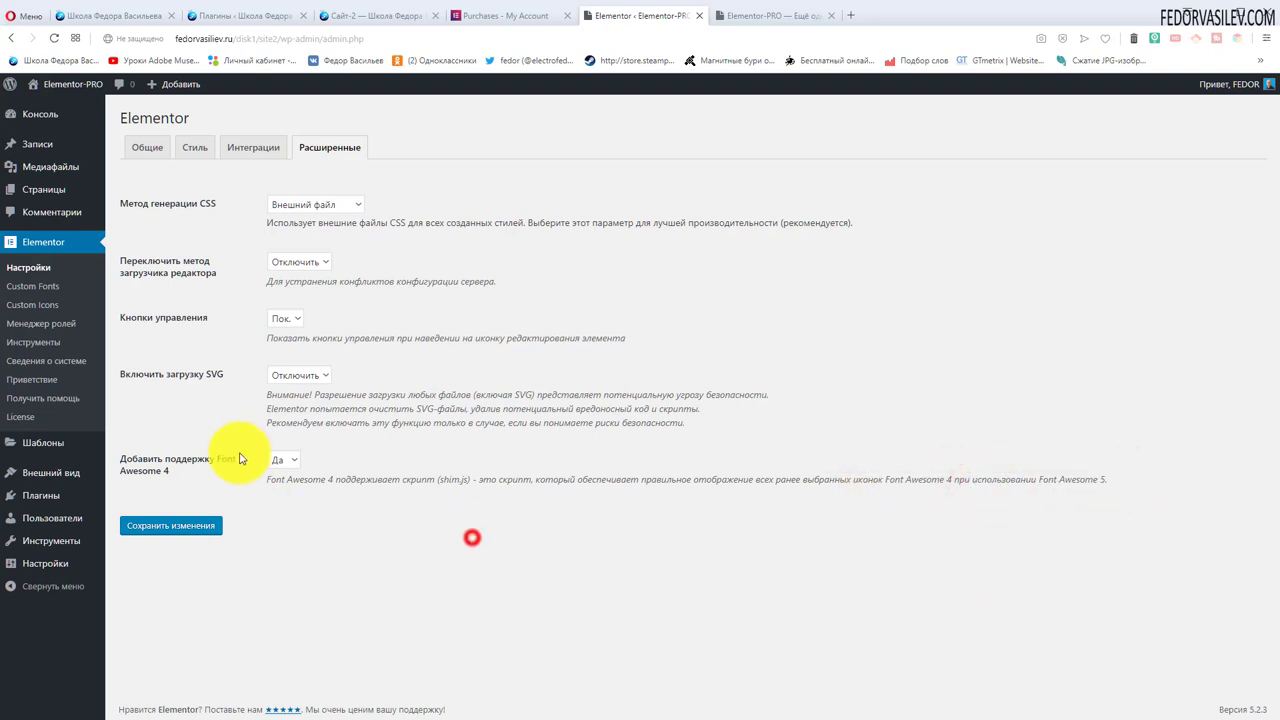
{"action": "left_click", "coordinate": [163, 526]}
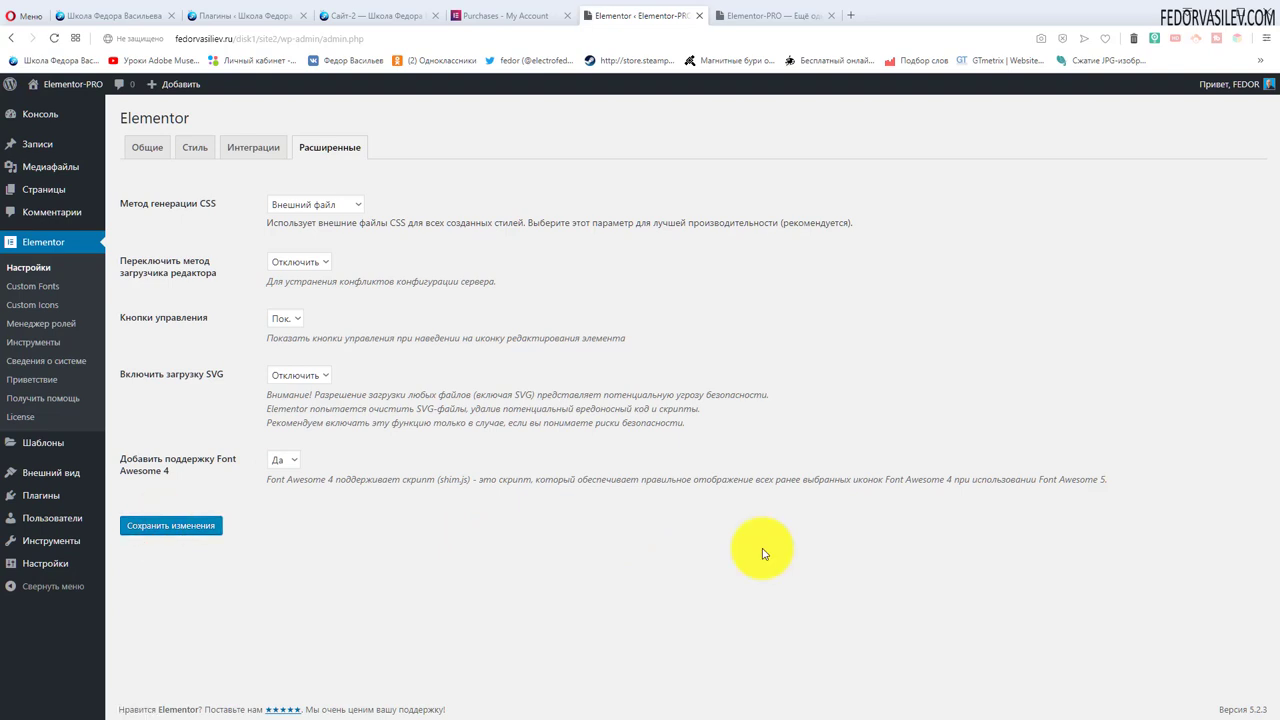
View Elementor's Custom Fonts page and its Custom Icons page.
{"action": "left_click", "coordinate": [36, 287]}
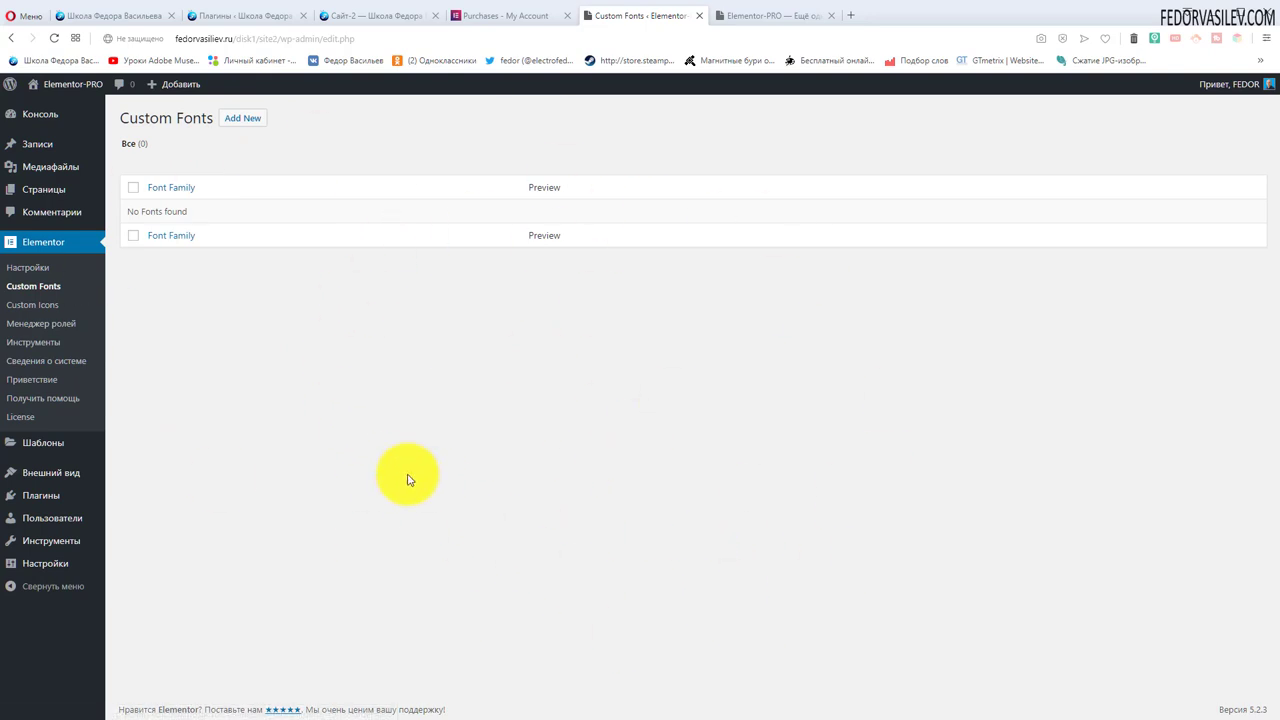
{"action": "left_click_drag", "start_coordinate": [137, 118], "coordinate": [208, 118]}
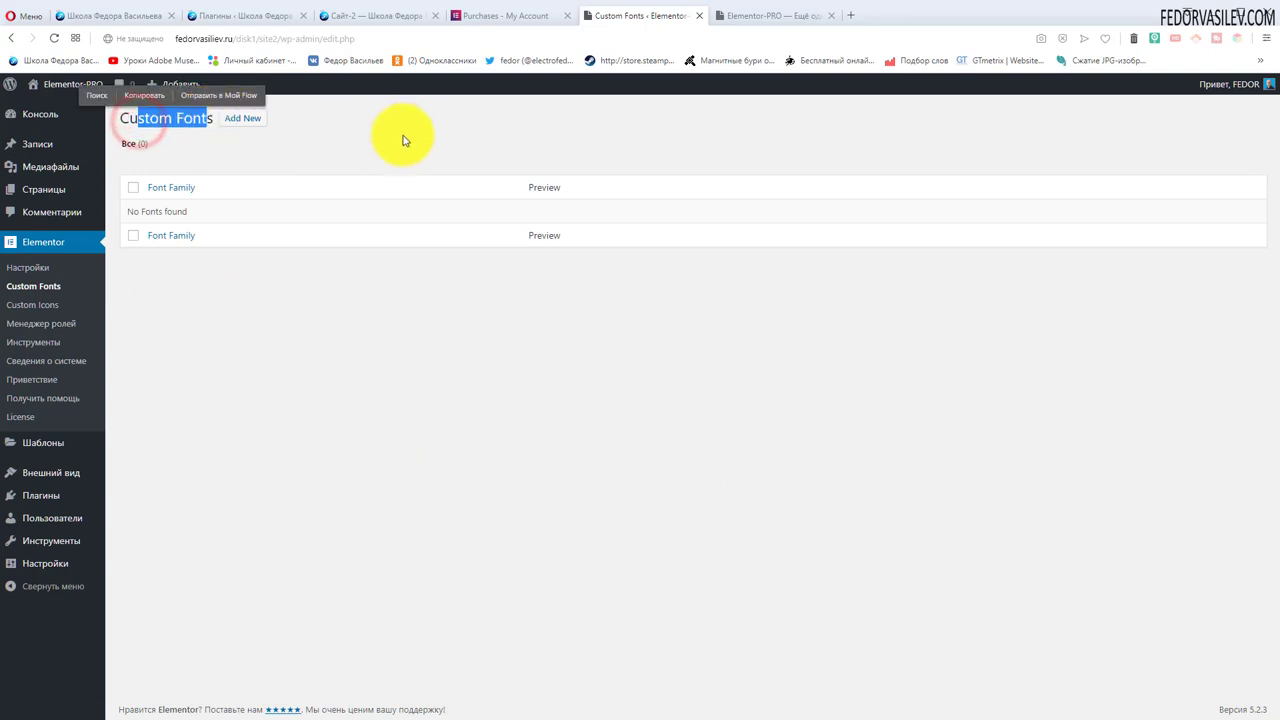
{"action": "left_click", "coordinate": [404, 141]}
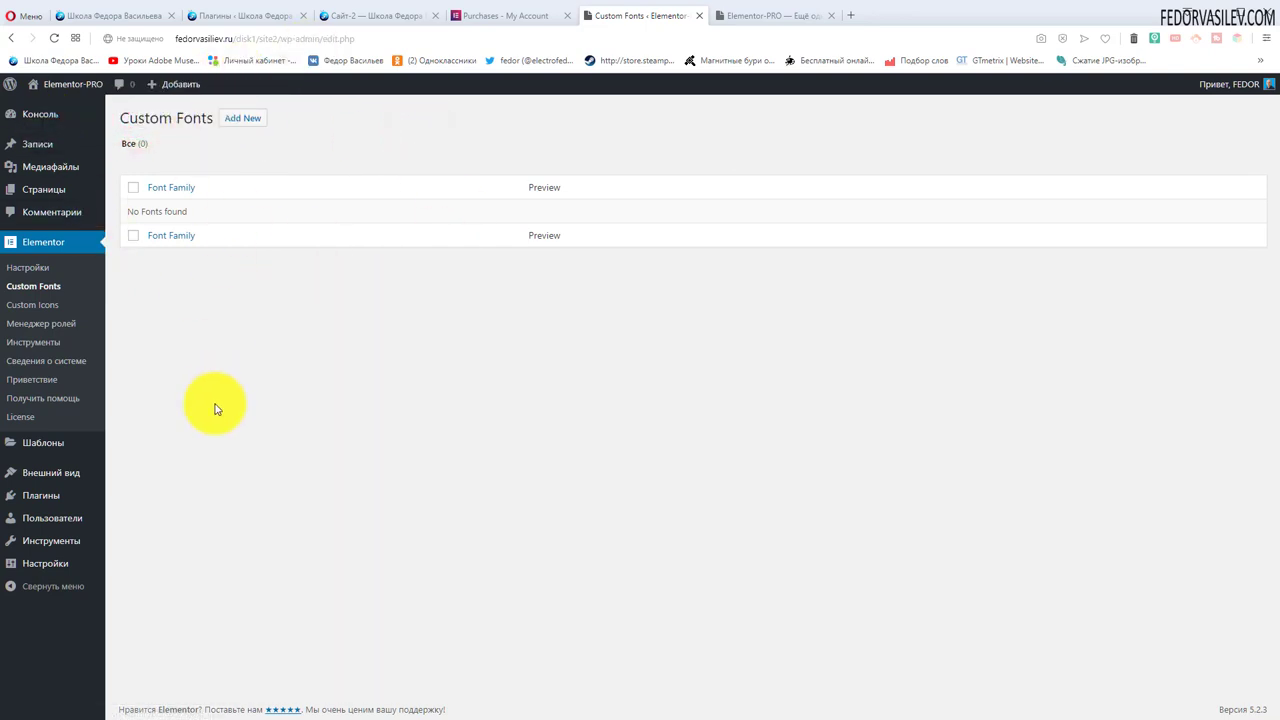
{"action": "left_click", "coordinate": [32, 305]}
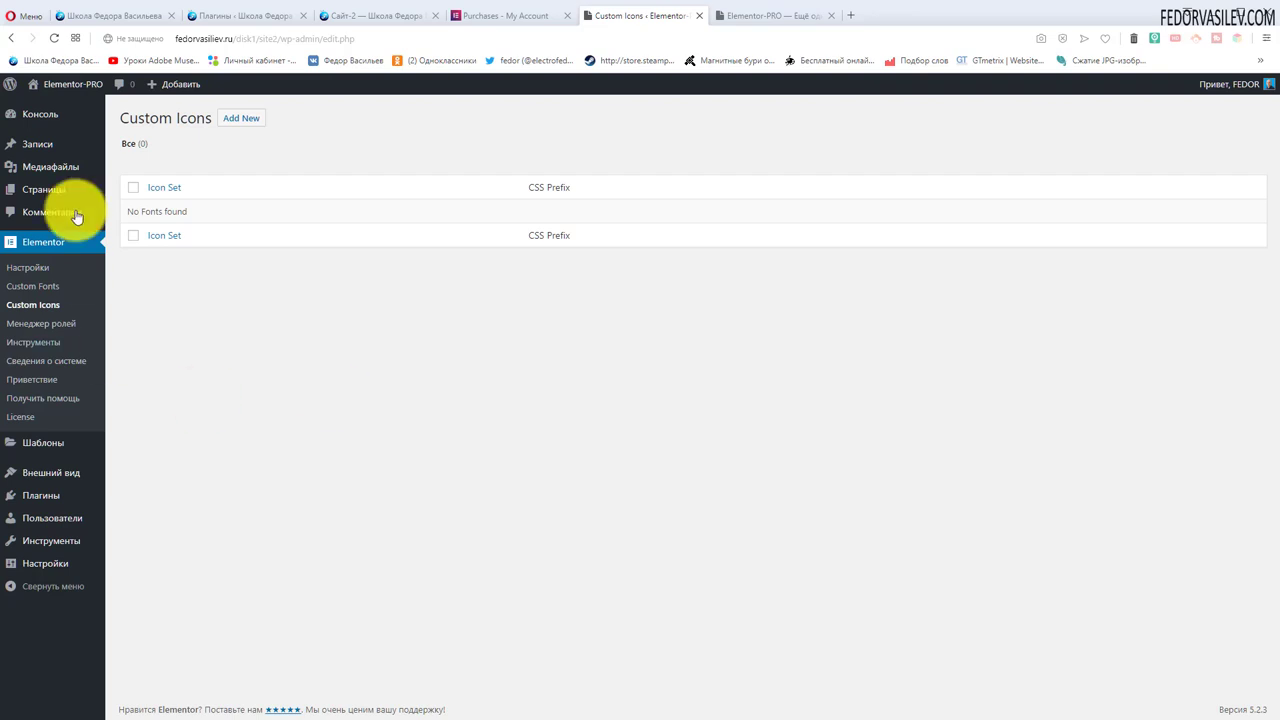
Inspect the Editor and Author roles in Elementor's Менеджер ролей.
{"action": "left_click", "coordinate": [55, 325]}
{"action": "left_click", "coordinate": [157, 216]}
{"action": "left_click", "coordinate": [157, 216]}
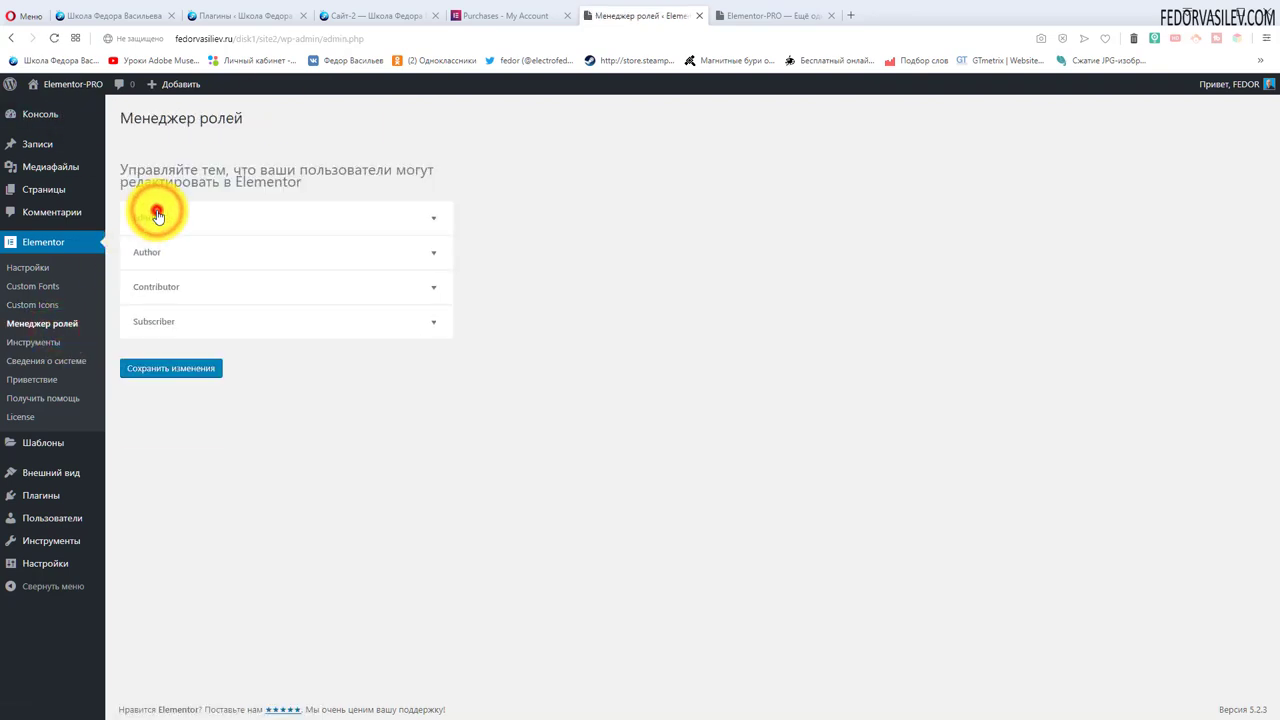
{"action": "left_click", "coordinate": [167, 259]}
{"action": "left_click", "coordinate": [167, 259]}
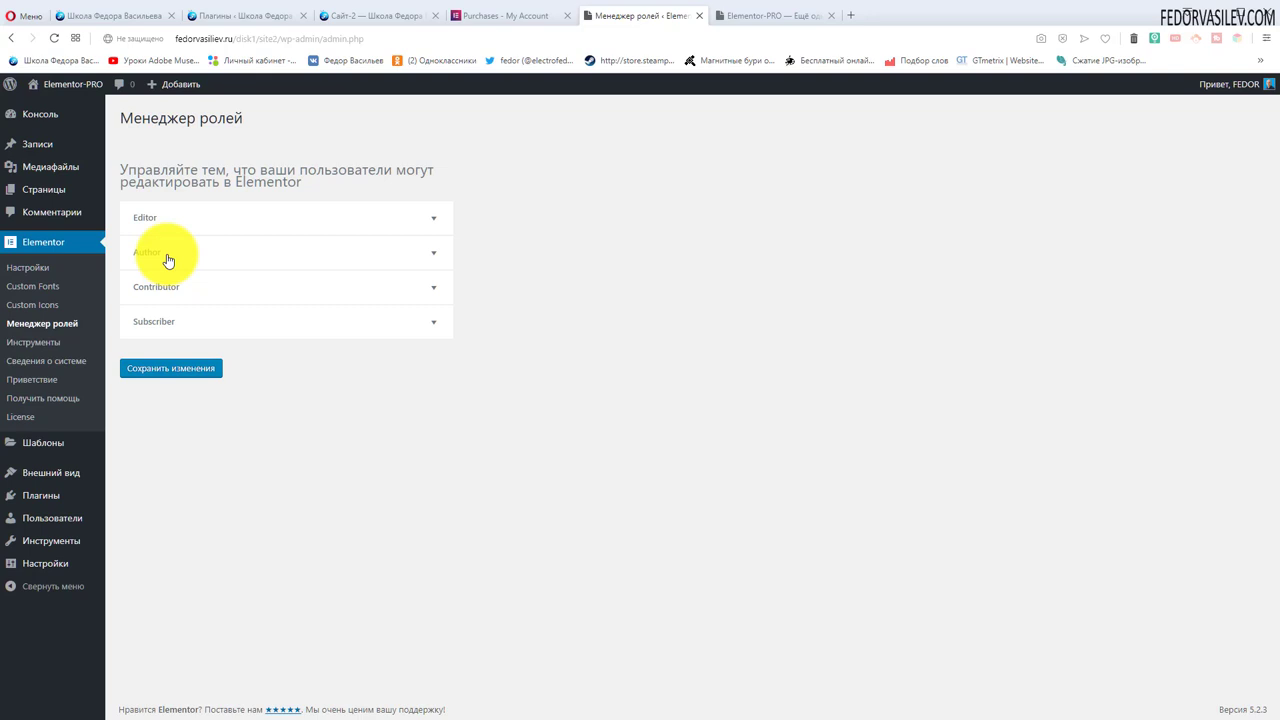
{"action": "left_click", "coordinate": [168, 256]}
{"action": "left_click", "coordinate": [166, 252]}
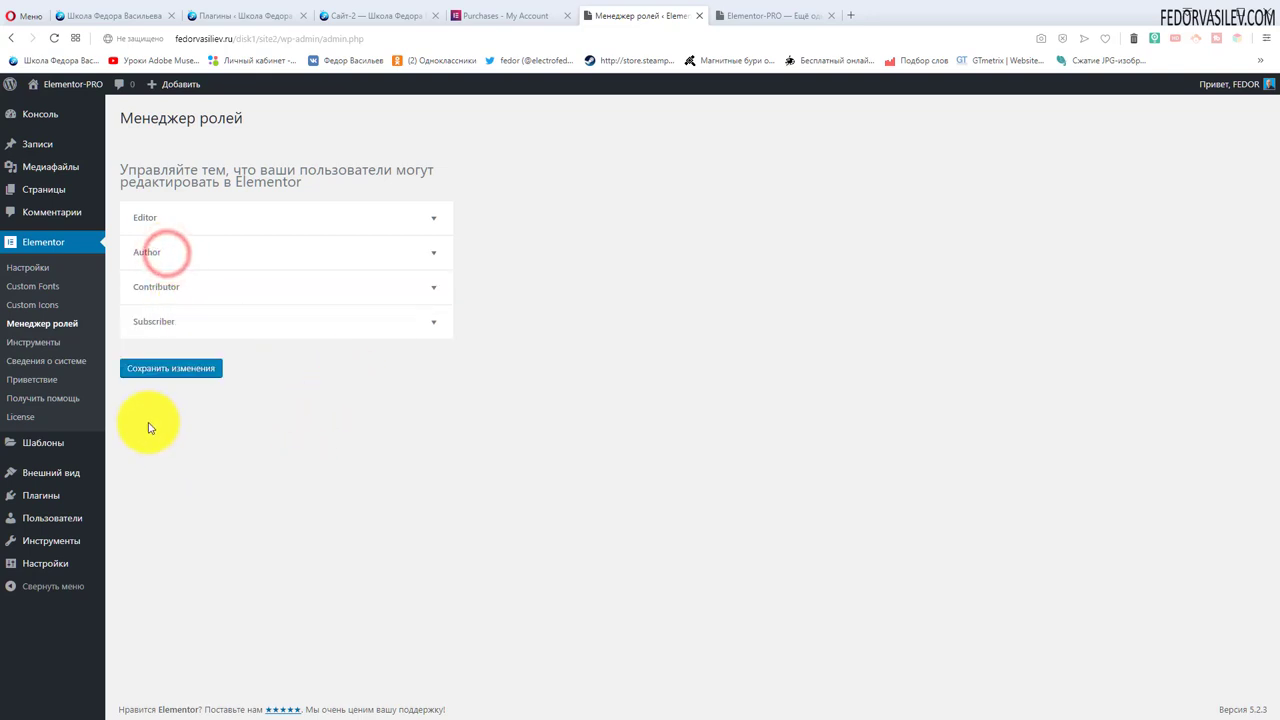
Review the Общие section of Elementor's Инструменты, plus the description and old-address field under Сменить URL.
{"action": "left_click", "coordinate": [40, 348]}
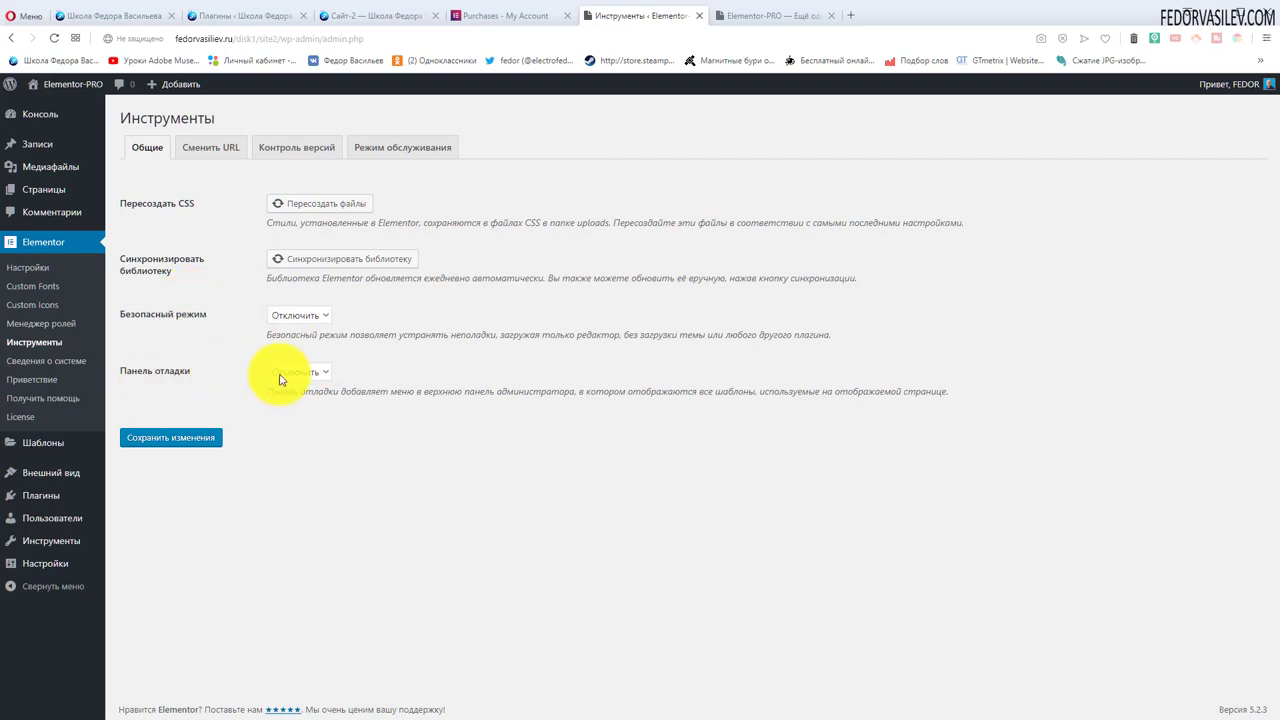
{"action": "left_click", "coordinate": [200, 150]}
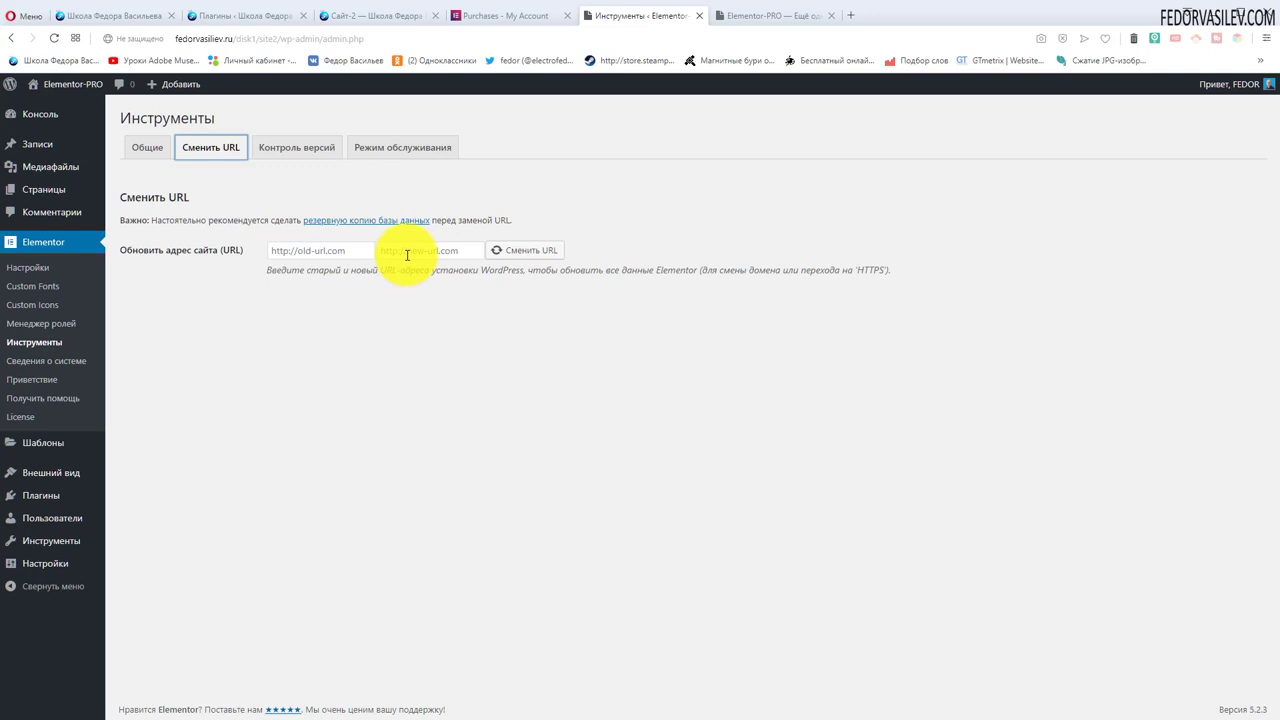
{"action": "left_click_drag", "start_coordinate": [898, 270], "coordinate": [491, 272]}
{"action": "left_click", "coordinate": [415, 385]}
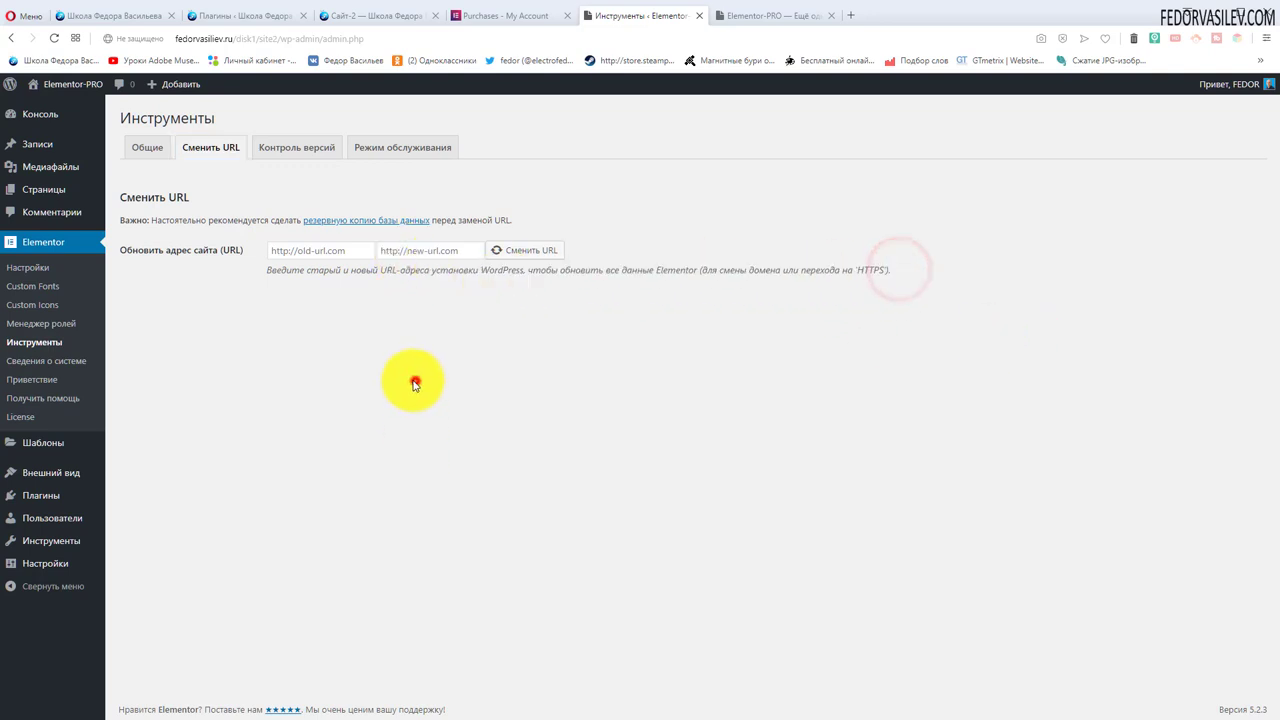
{"action": "left_click", "coordinate": [357, 249]}
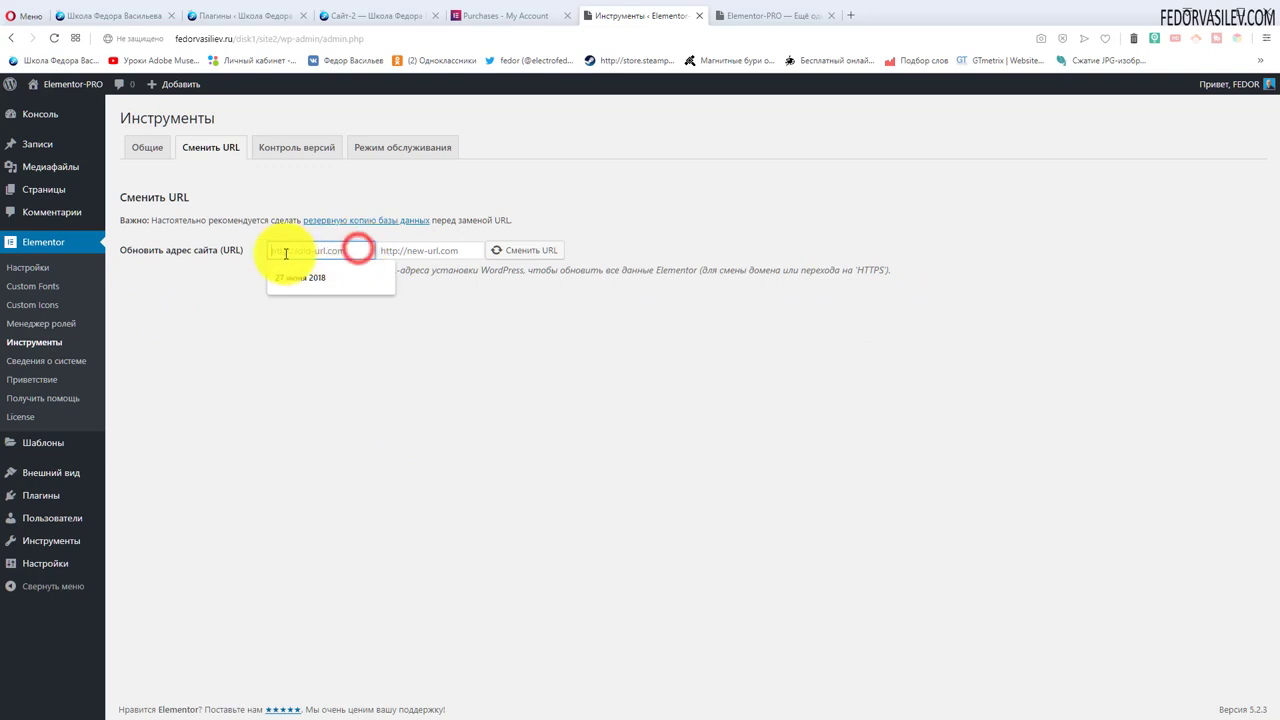
{"action": "left_click", "coordinate": [500, 352]}
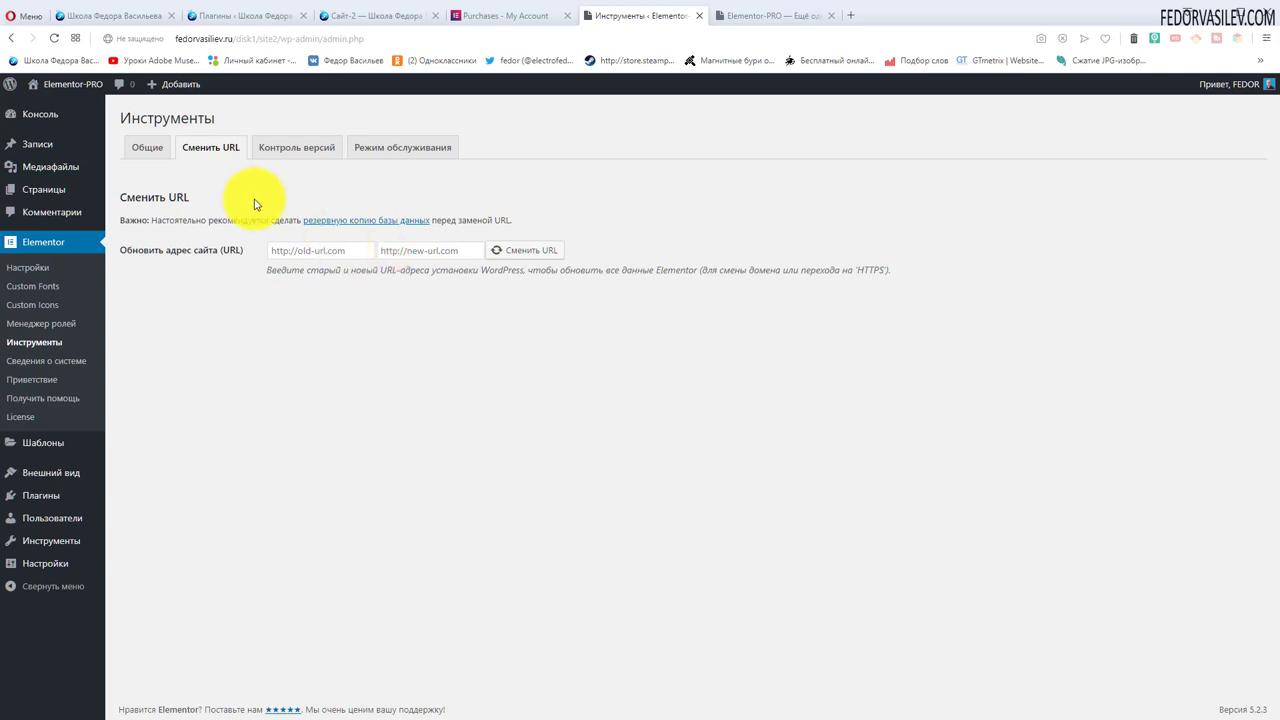
View the earlier Elementor versions offered for rollback in the Контроль версий section.
{"action": "left_click", "coordinate": [287, 152]}
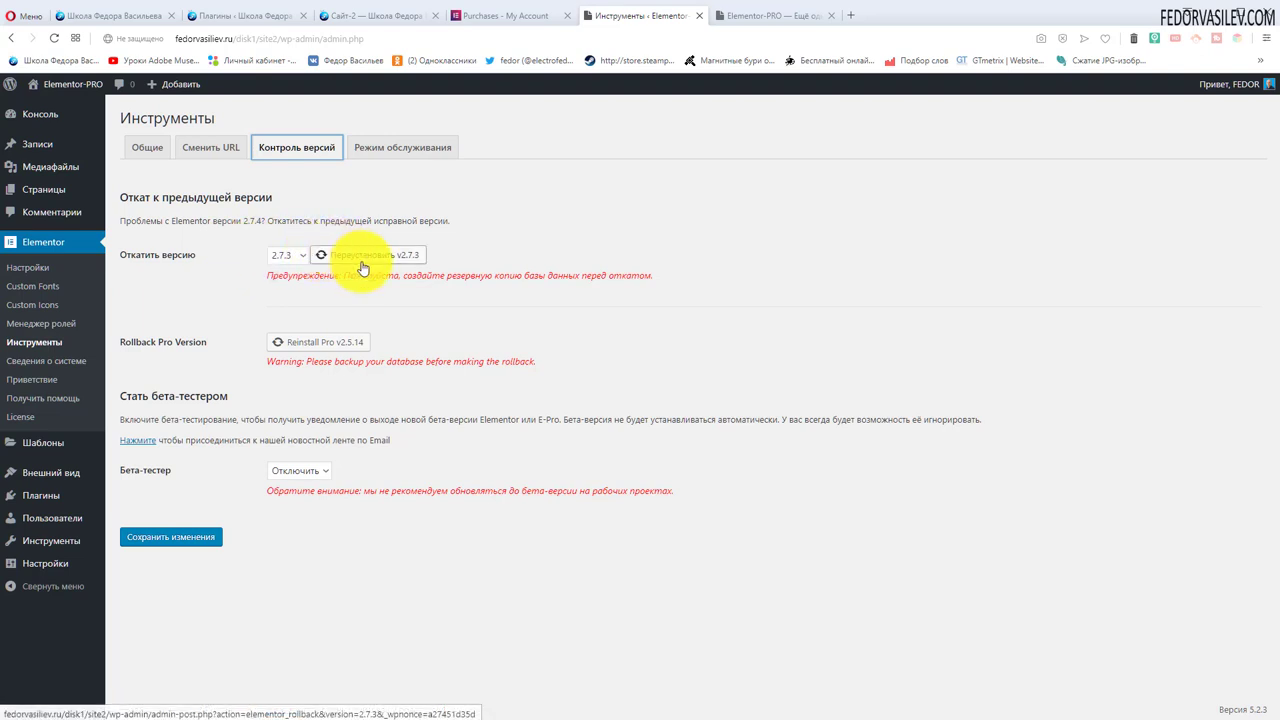
{"action": "left_click", "coordinate": [299, 255]}
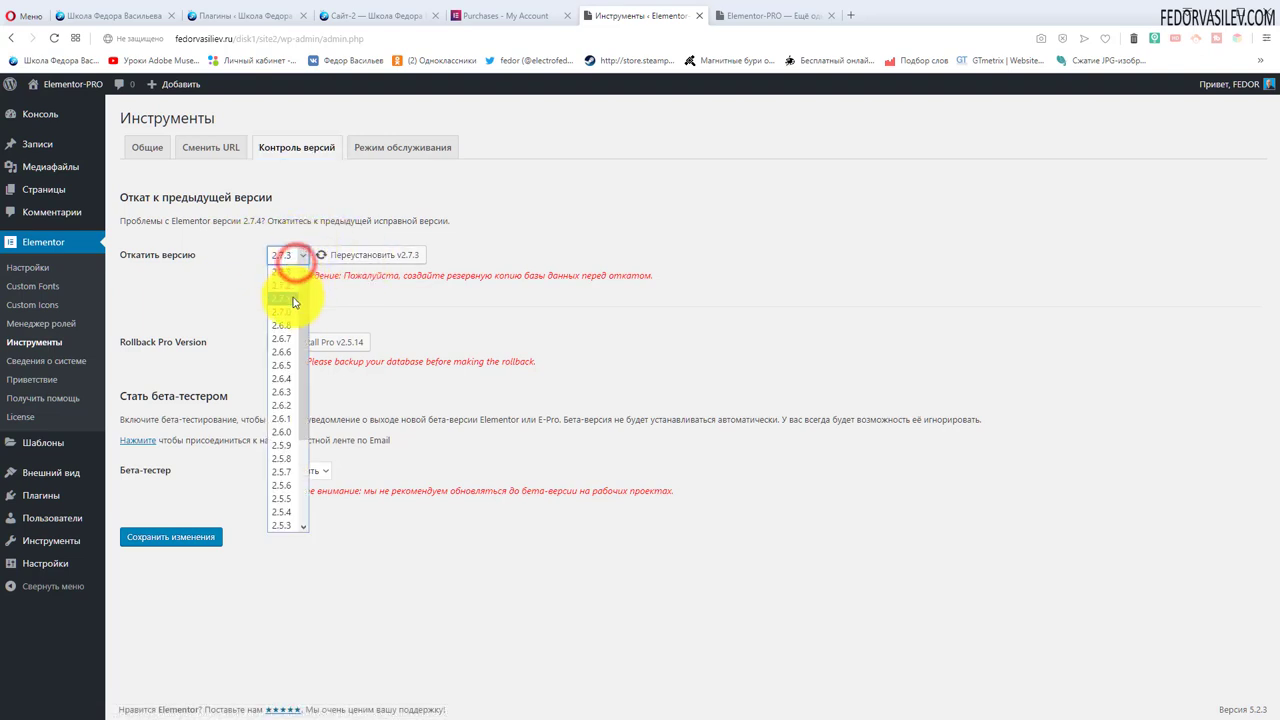
{"action": "left_click", "coordinate": [224, 326]}
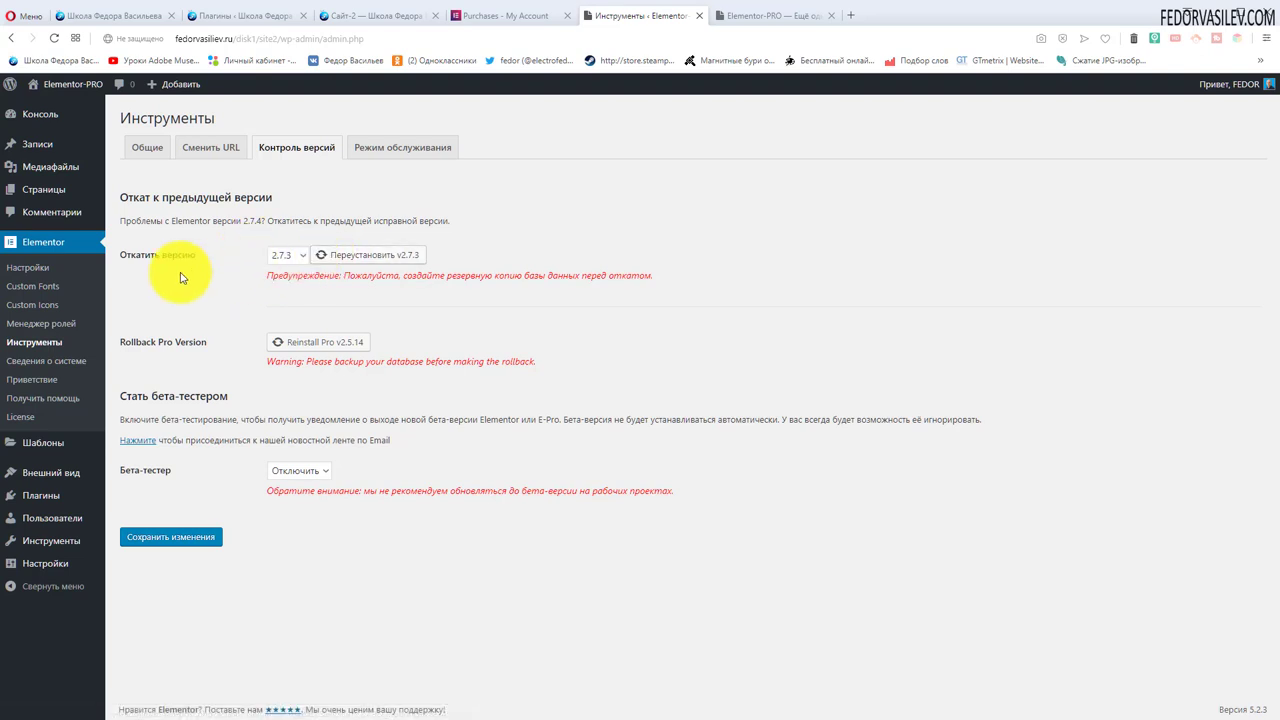
{"action": "left_click", "coordinate": [328, 262]}
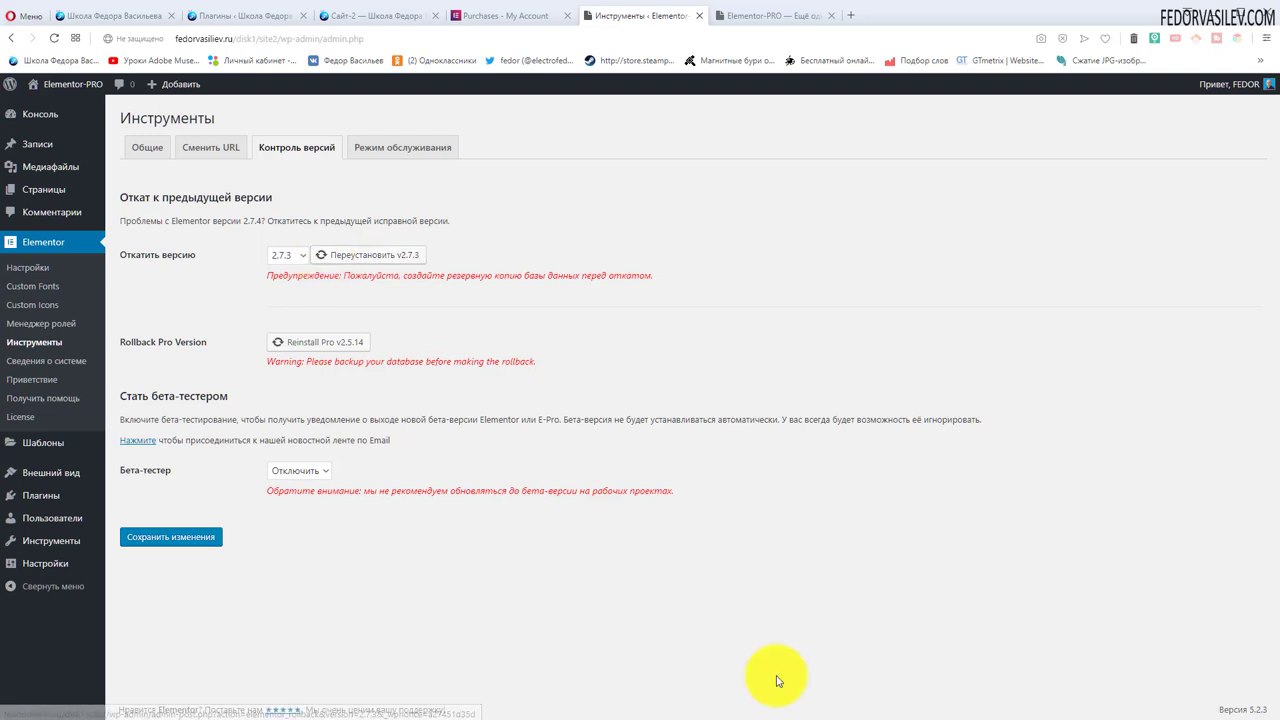
View the choices of Бета-тестер and read the warning about updating working projects to beta versions.
{"action": "left_click", "coordinate": [318, 470]}
{"action": "left_click", "coordinate": [443, 471]}
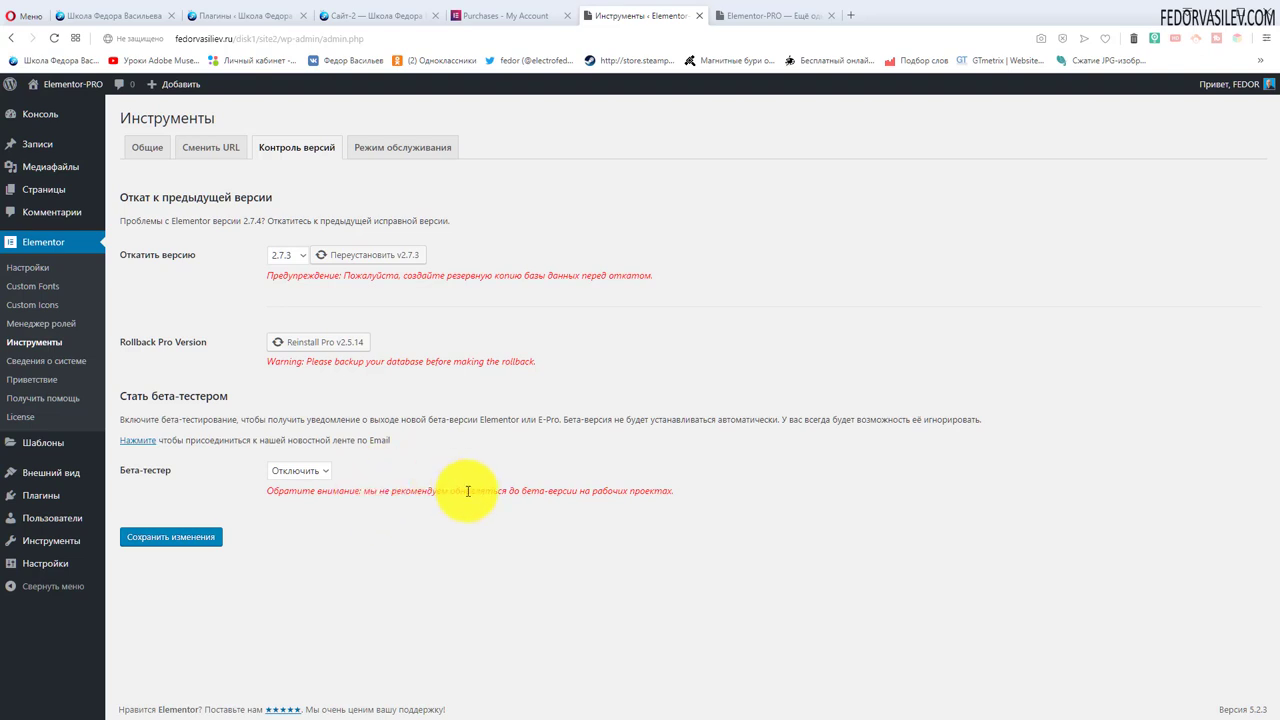
{"action": "left_click_drag", "start_coordinate": [465, 491], "coordinate": [552, 491]}
{"action": "left_click", "coordinate": [550, 576]}
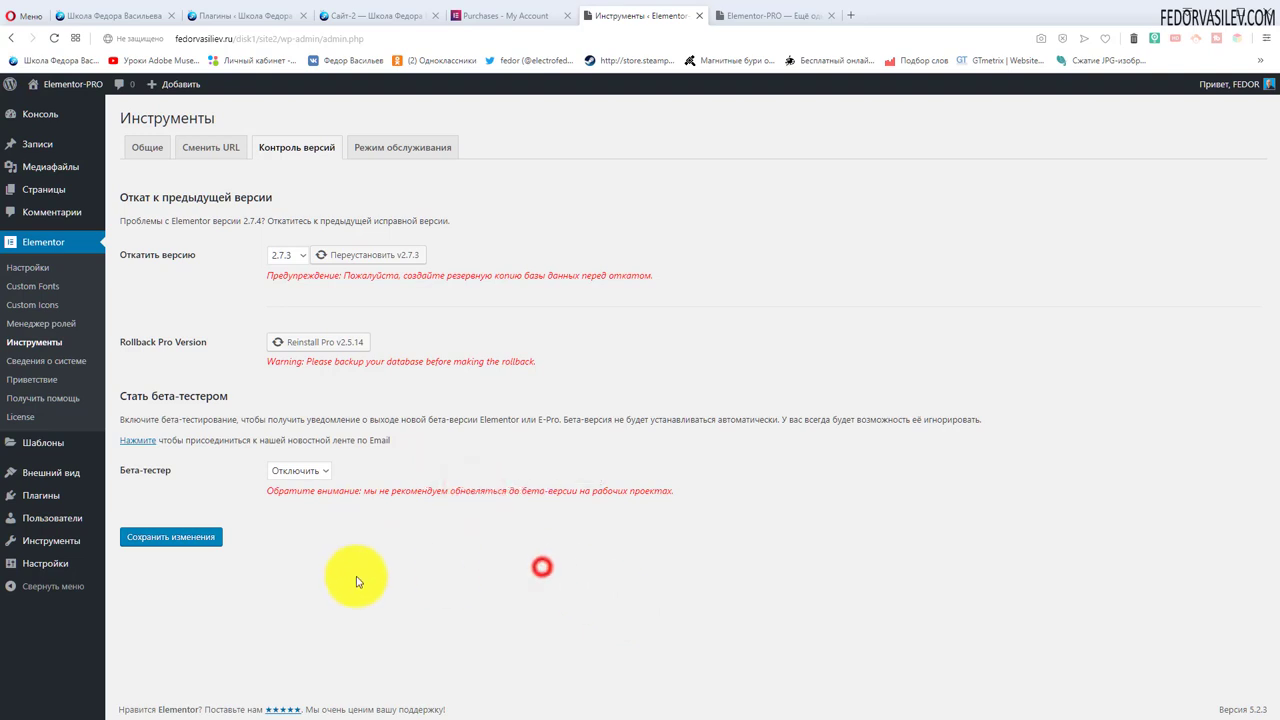
{"action": "left_click", "coordinate": [302, 470]}
{"action": "left_click", "coordinate": [363, 472]}
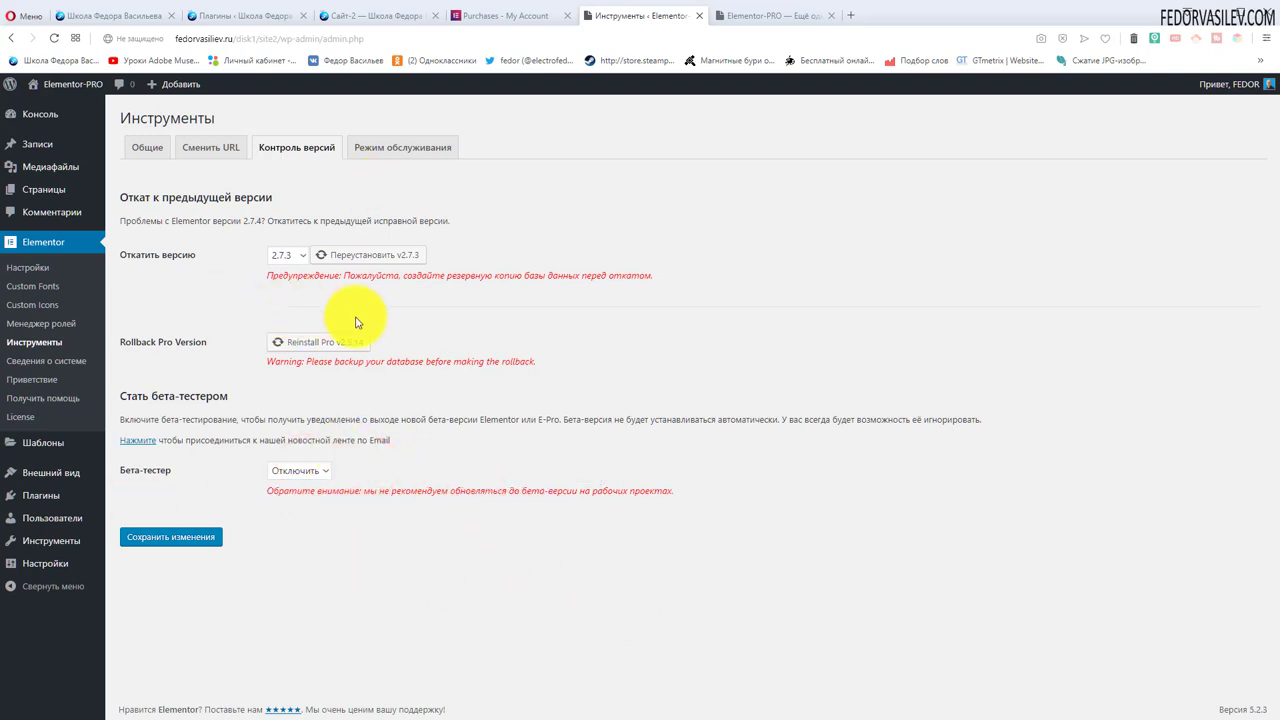
Open the Режим обслуживания section of Elementor's Инструменты and view the choices of Выберите режим.
{"action": "left_click", "coordinate": [410, 150]}
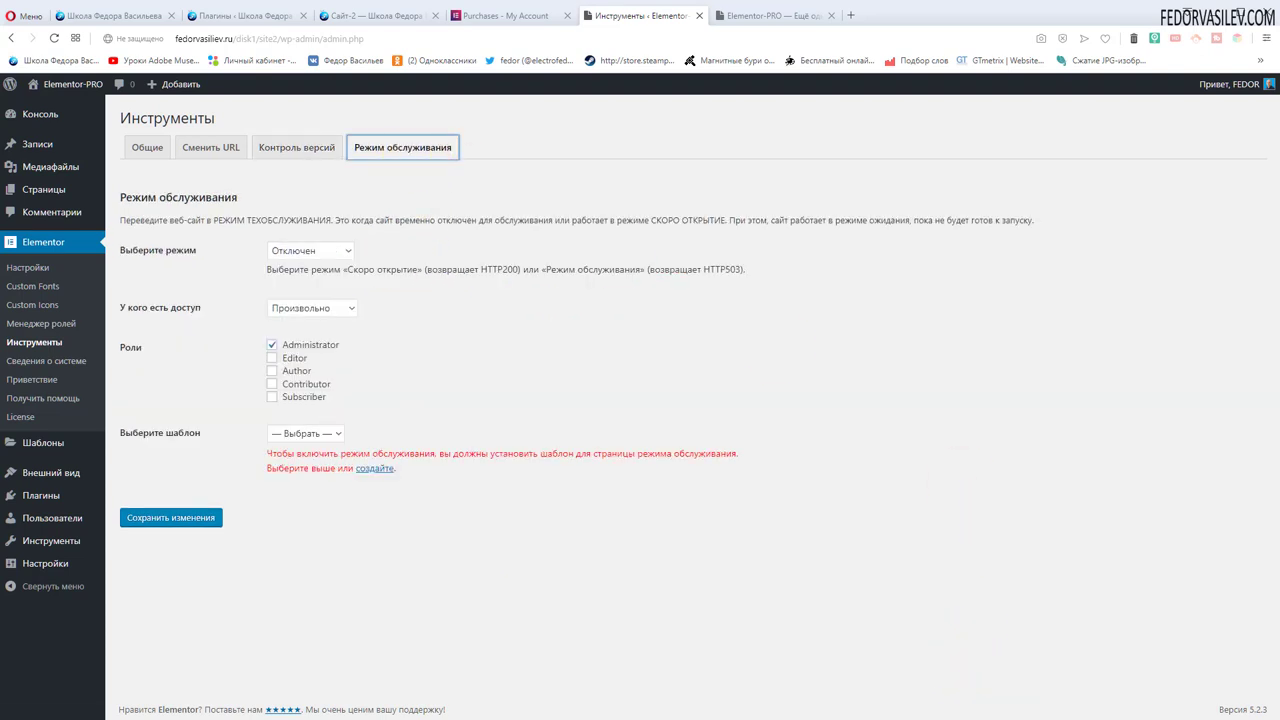
{"action": "left_click", "coordinate": [288, 250]}
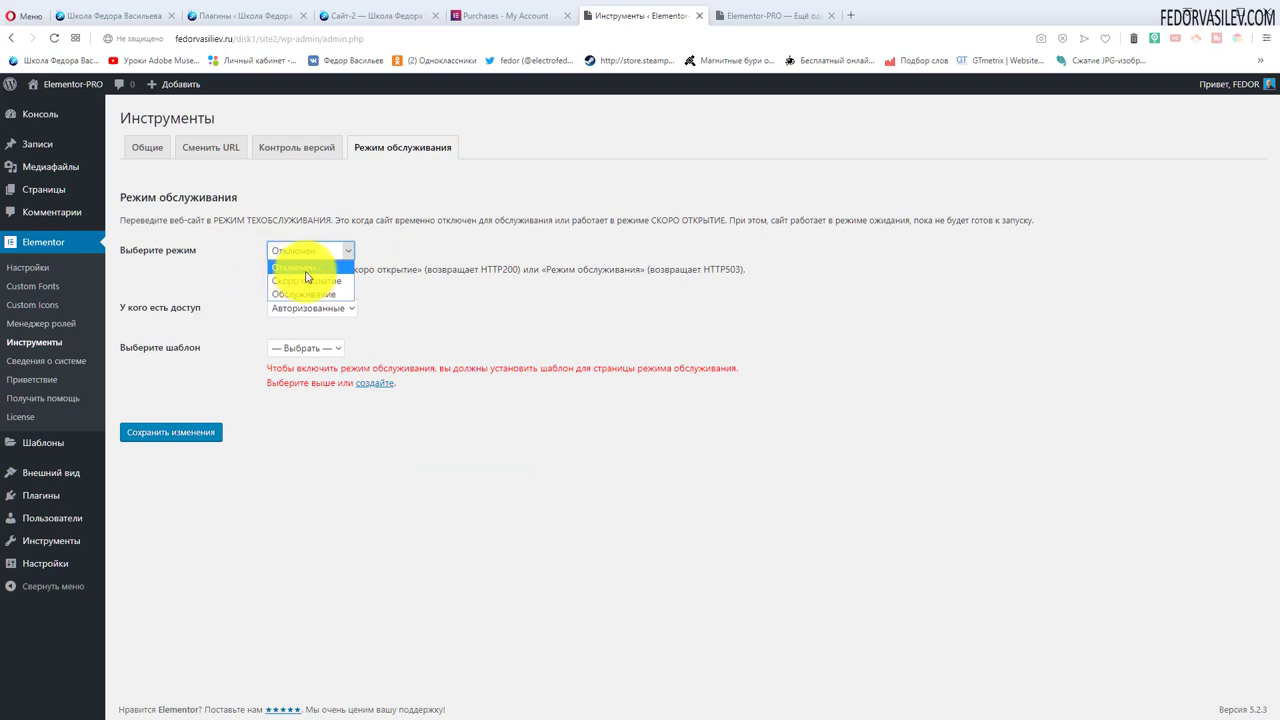
{"action": "left_click", "coordinate": [437, 245]}
Set Выберите режим to Скоро открытие and read the description of that mode.
{"action": "left_click", "coordinate": [290, 252]}
{"action": "left_click", "coordinate": [301, 283]}
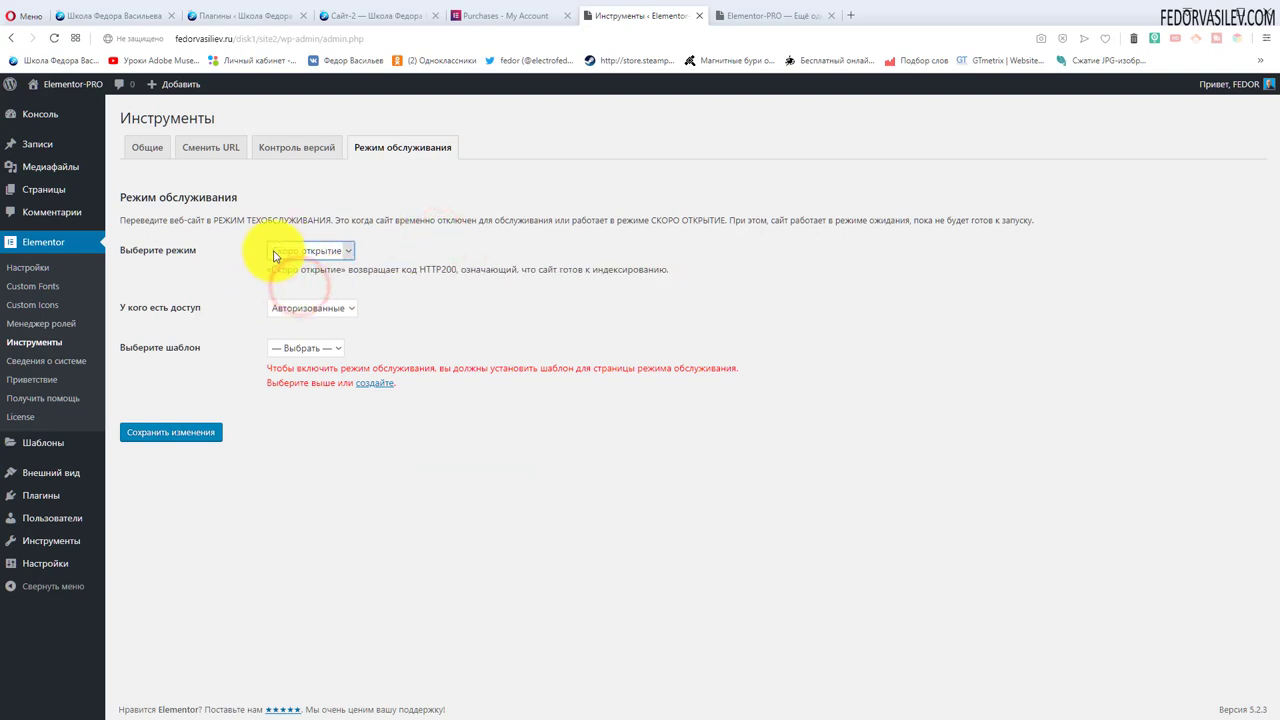
{"action": "left_click_drag", "start_coordinate": [268, 268], "coordinate": [349, 276]}
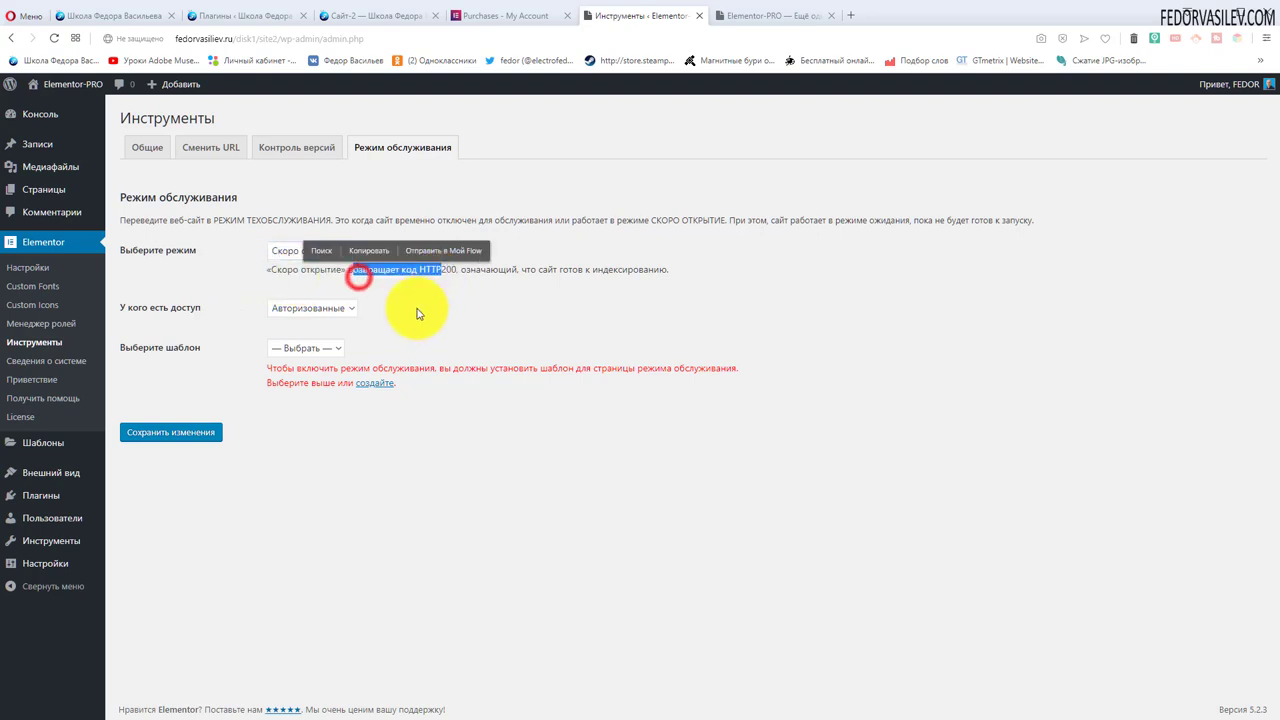
{"action": "left_click", "coordinate": [417, 308]}
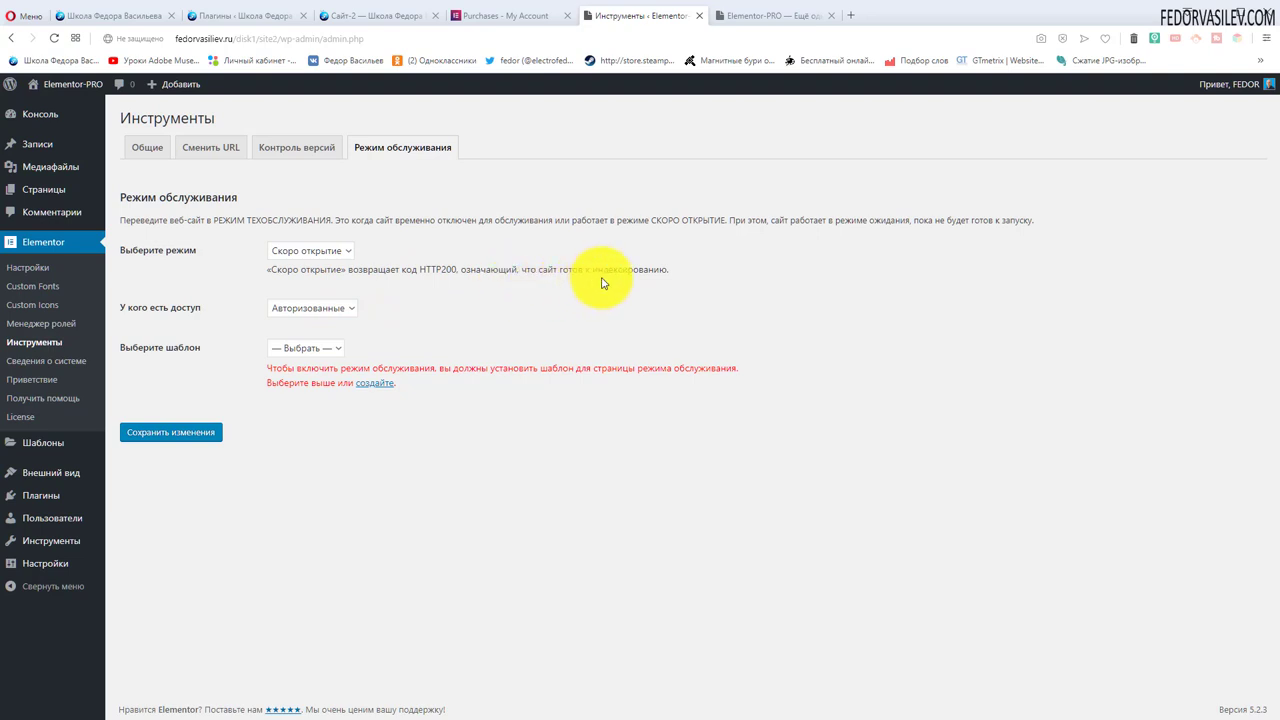
Set Выберите режим to Обслуживание, read its description and recheck the available modes.
{"action": "left_click", "coordinate": [286, 252]}
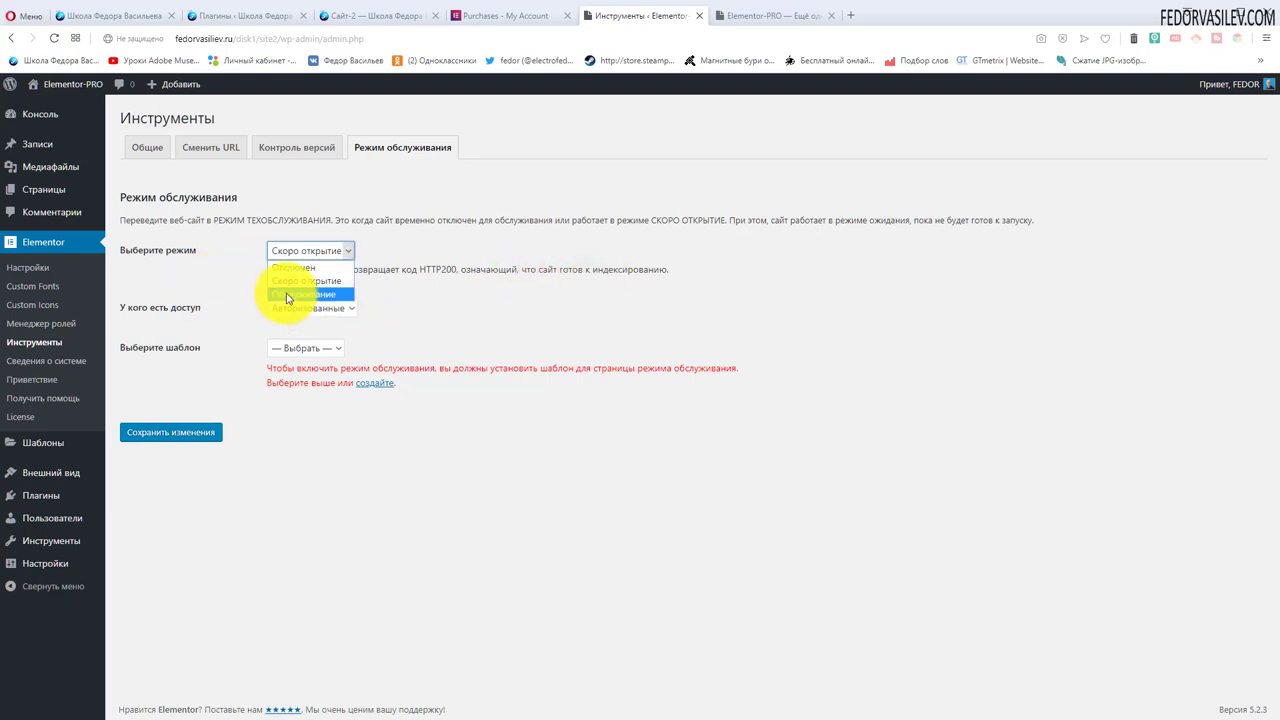
{"action": "left_click", "coordinate": [286, 292]}
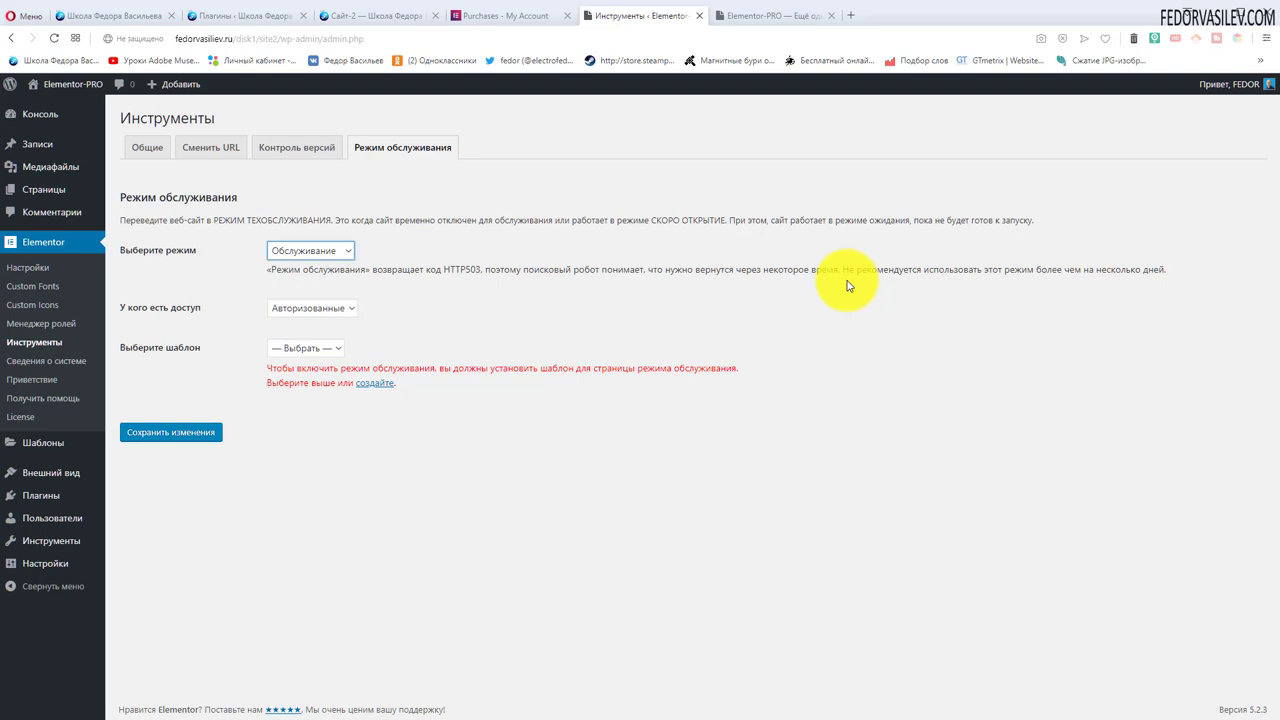
{"action": "left_click", "coordinate": [337, 250]}
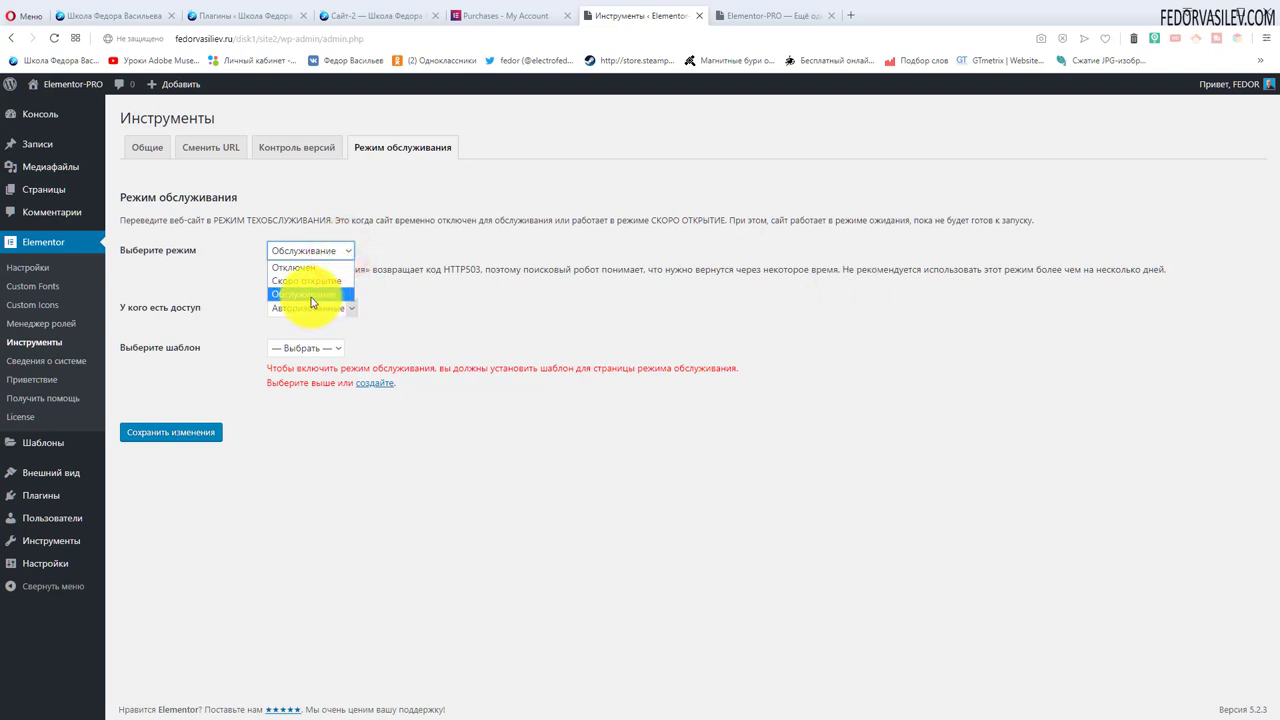
{"action": "left_click", "coordinate": [311, 299]}
{"action": "left_click", "coordinate": [299, 250]}
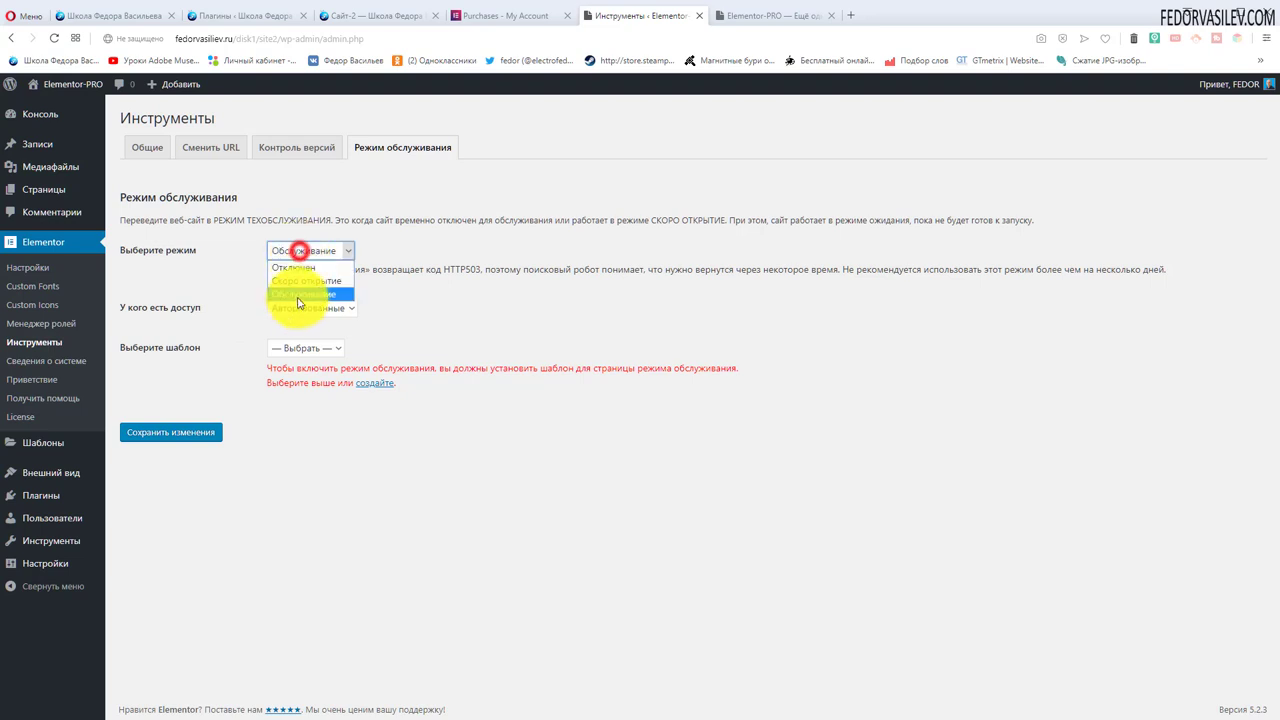
{"action": "left_click", "coordinate": [475, 278]}
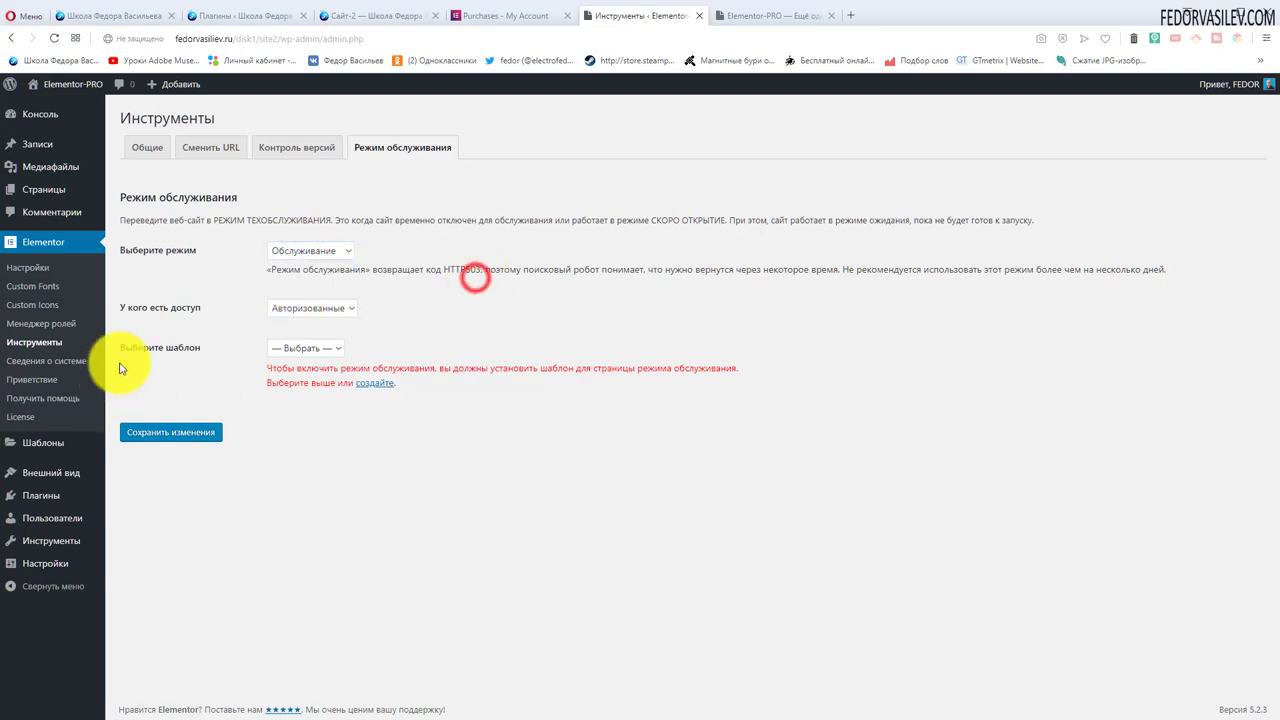
View the template choices offered by Выберите шаблон in the Режим обслуживания section.
{"action": "left_click", "coordinate": [275, 350]}
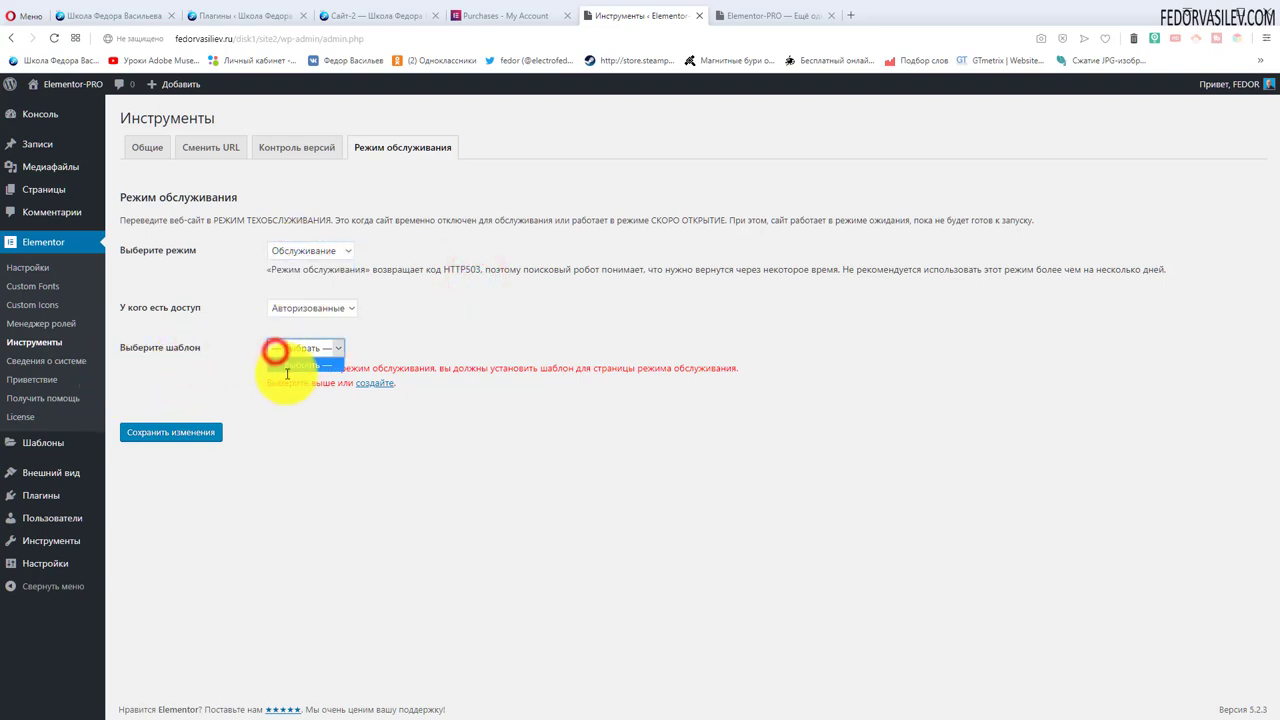
{"action": "left_click", "coordinate": [366, 443]}
{"action": "left_click", "coordinate": [309, 343]}
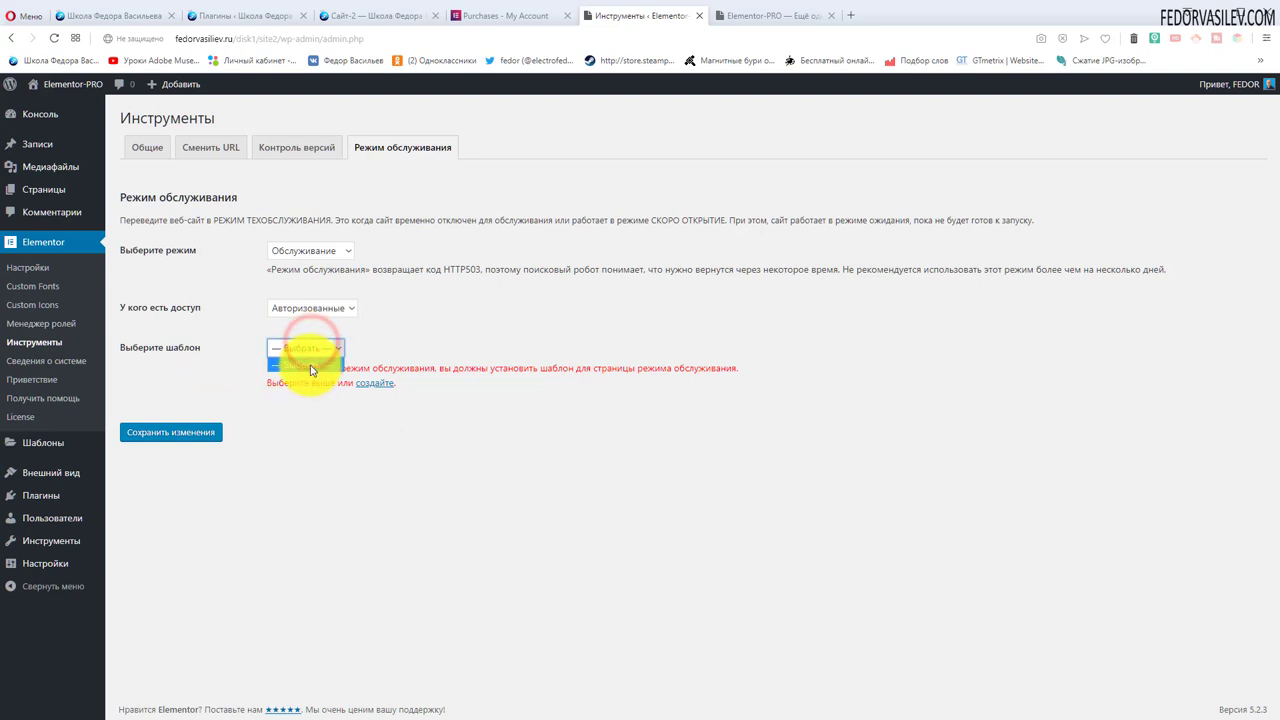
{"action": "left_click", "coordinate": [340, 466]}
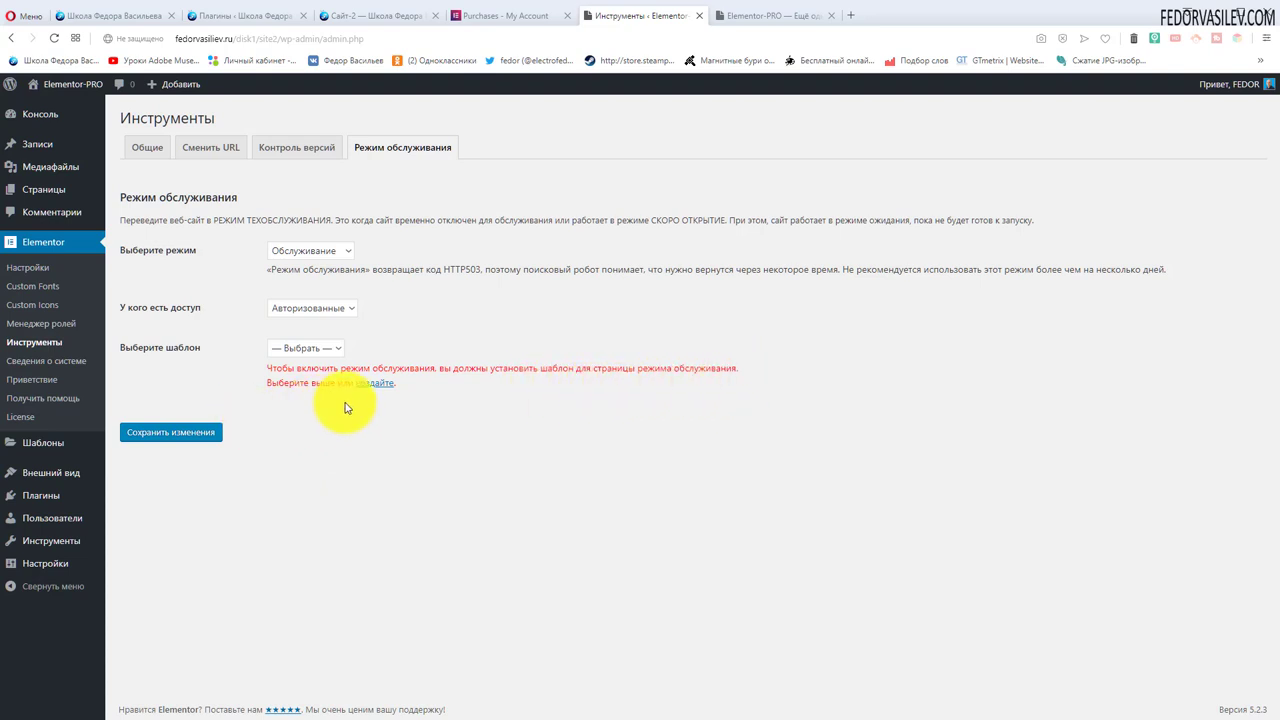
{"action": "left_click", "coordinate": [322, 349]}
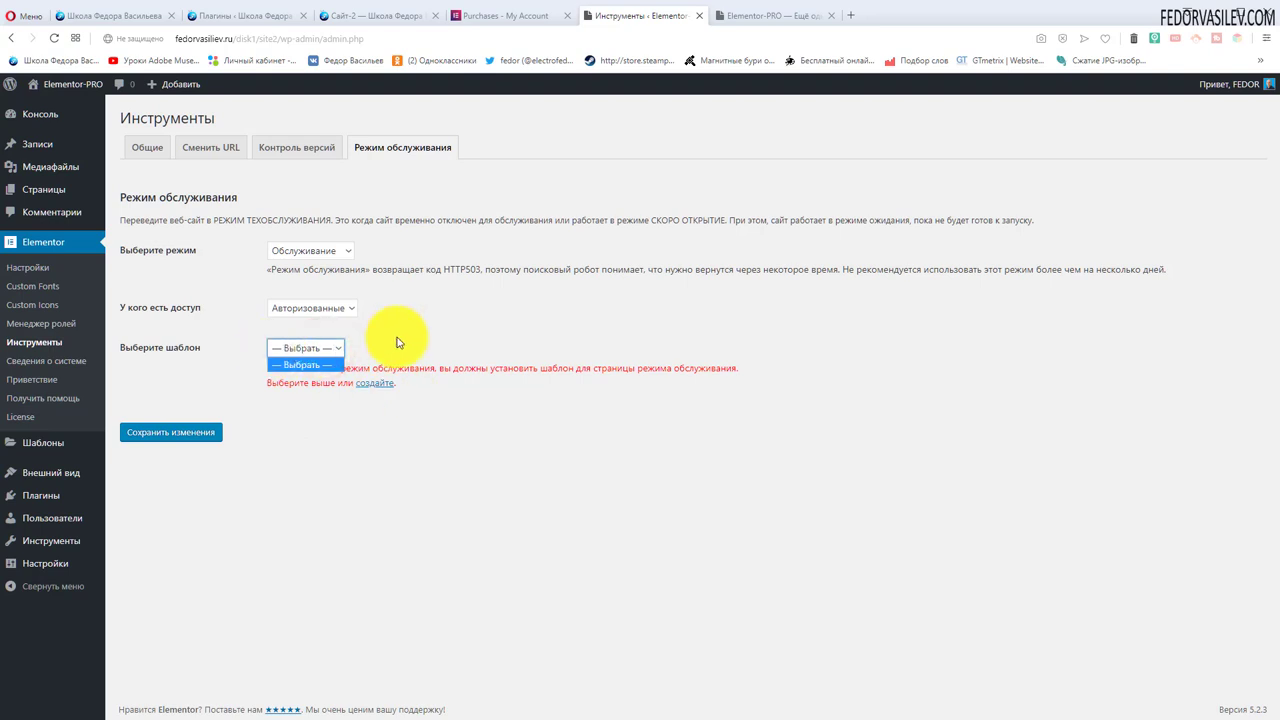
{"action": "left_click", "coordinate": [422, 321]}
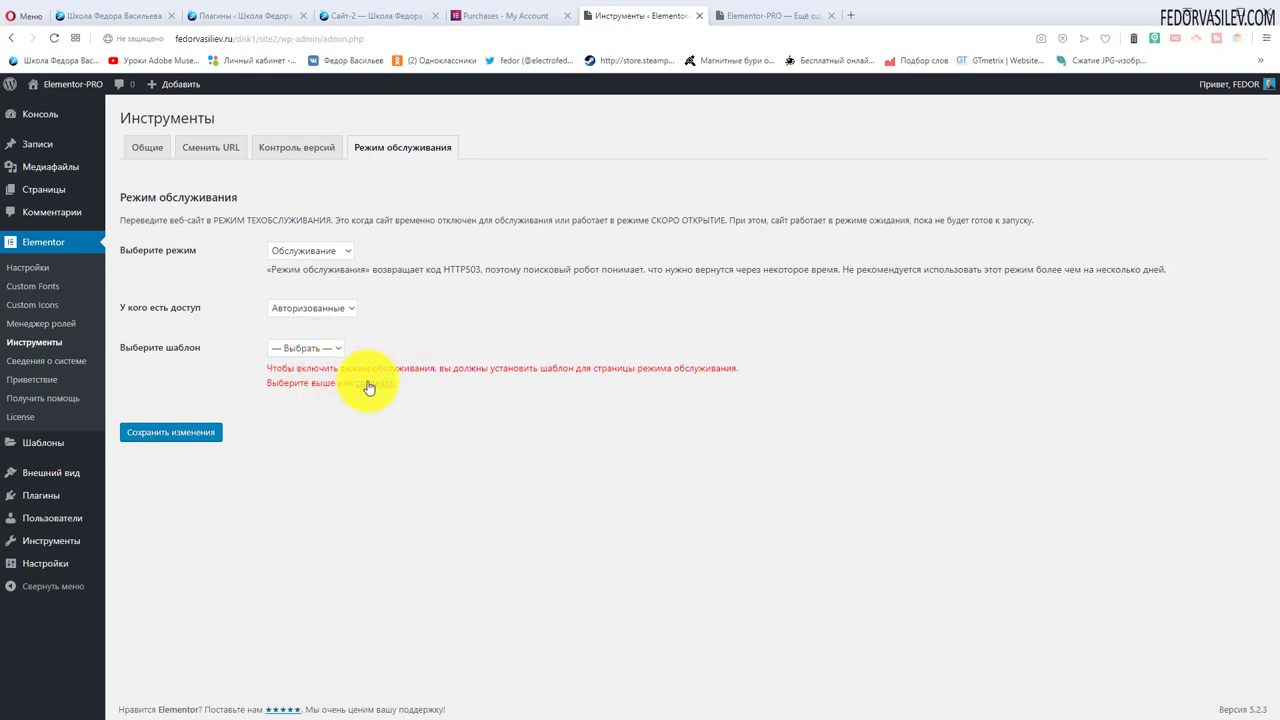
View the new-template page linked from the maintenance template notice, close it and recheck the choices of Выберите шаблон.
{"action": "left_click", "coordinate": [367, 384]}
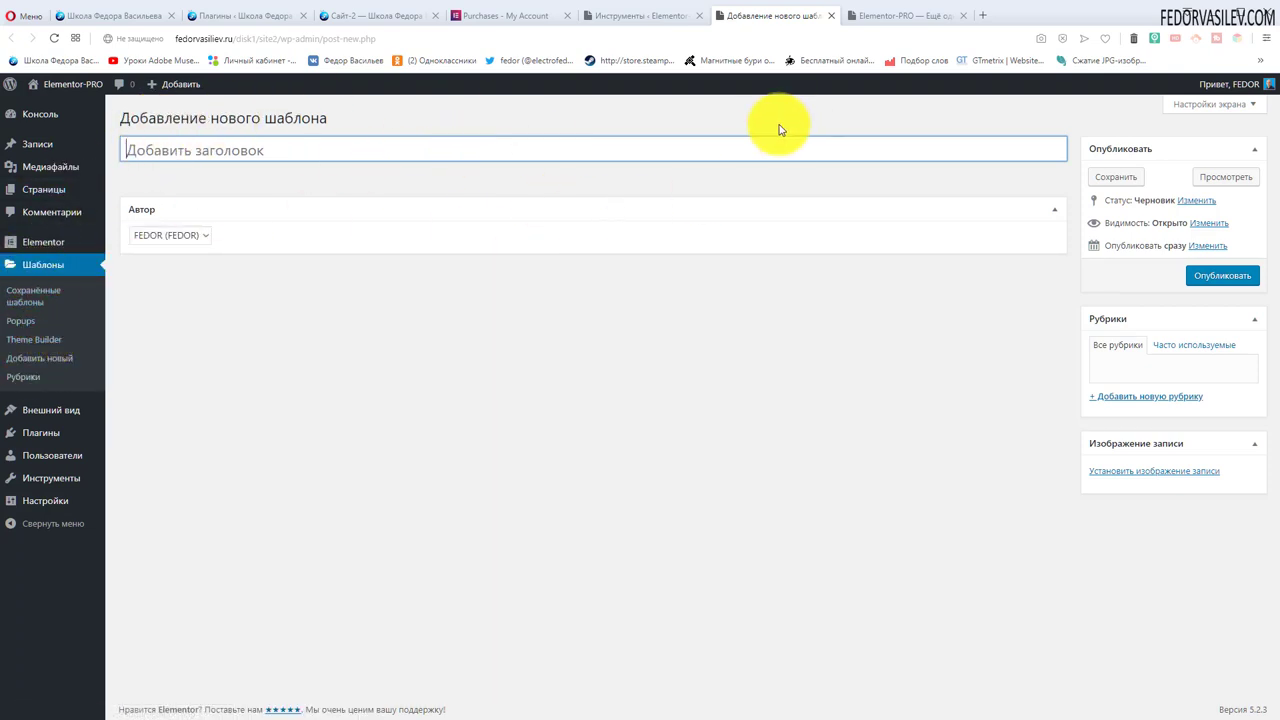
{"action": "left_click", "coordinate": [835, 22]}
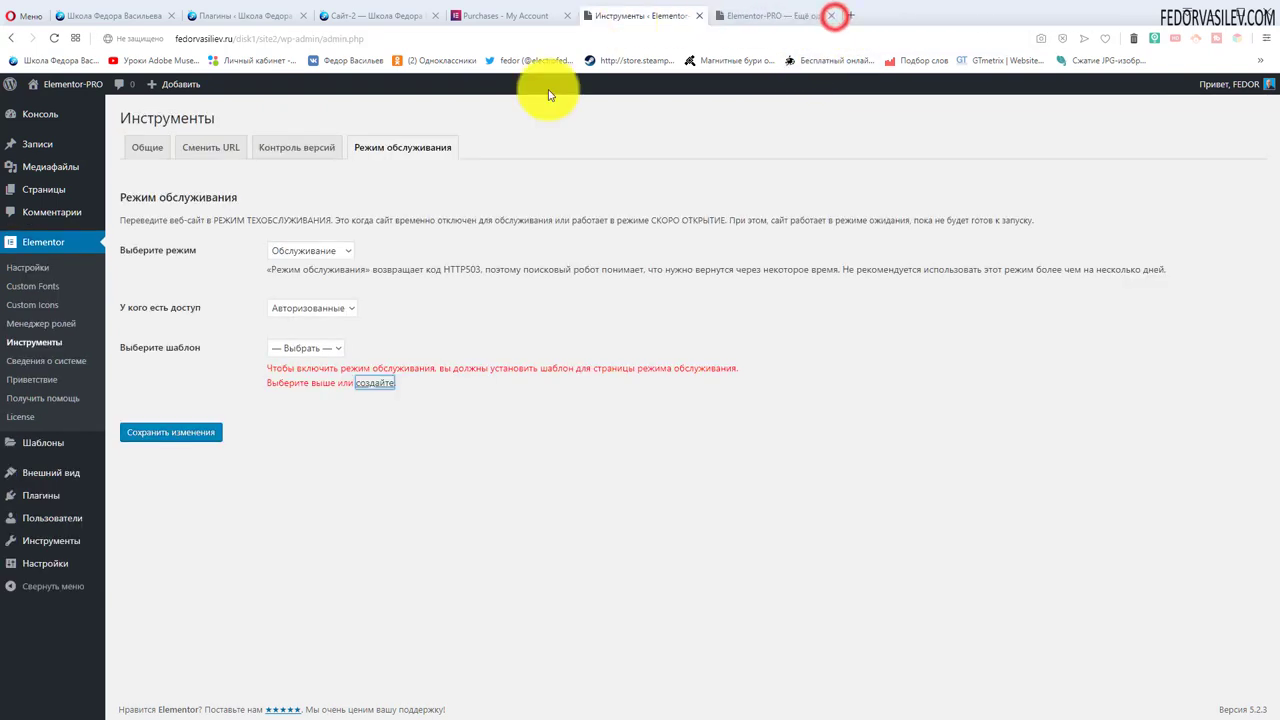
{"action": "left_click", "coordinate": [297, 348]}
{"action": "left_click", "coordinate": [559, 462]}
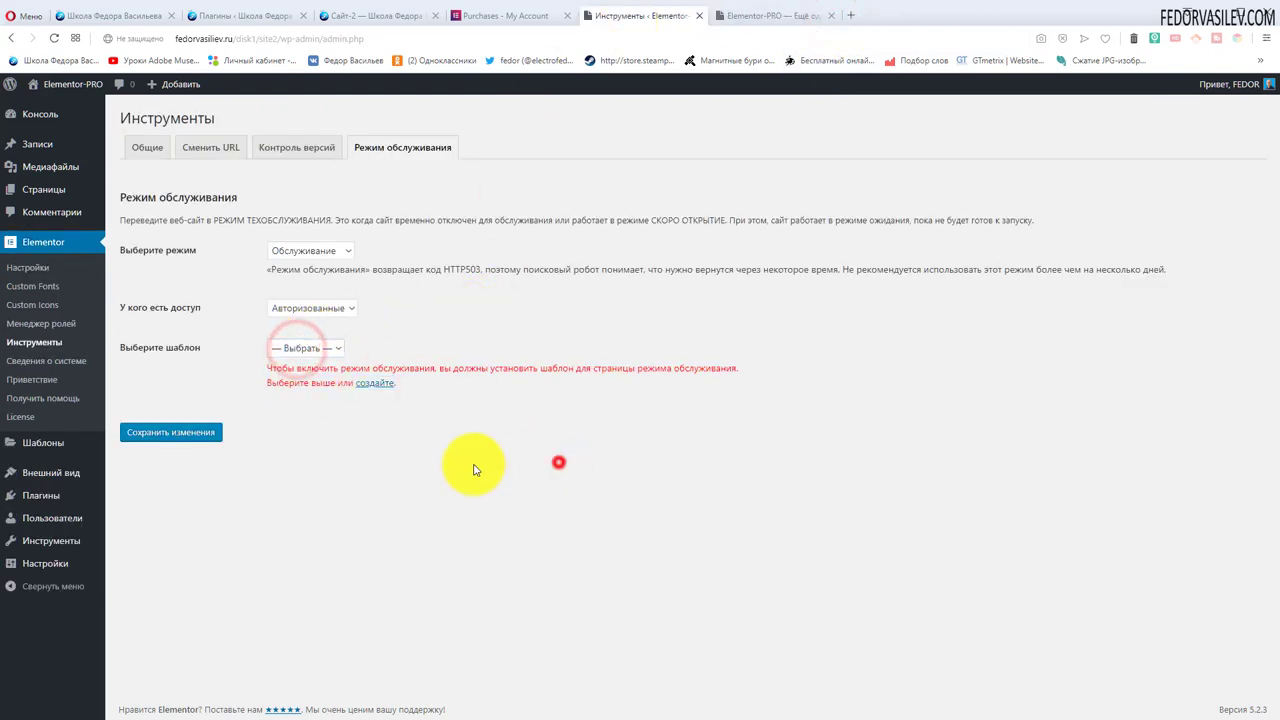
{"action": "left_click", "coordinate": [335, 349]}
{"action": "left_click", "coordinate": [421, 306]}
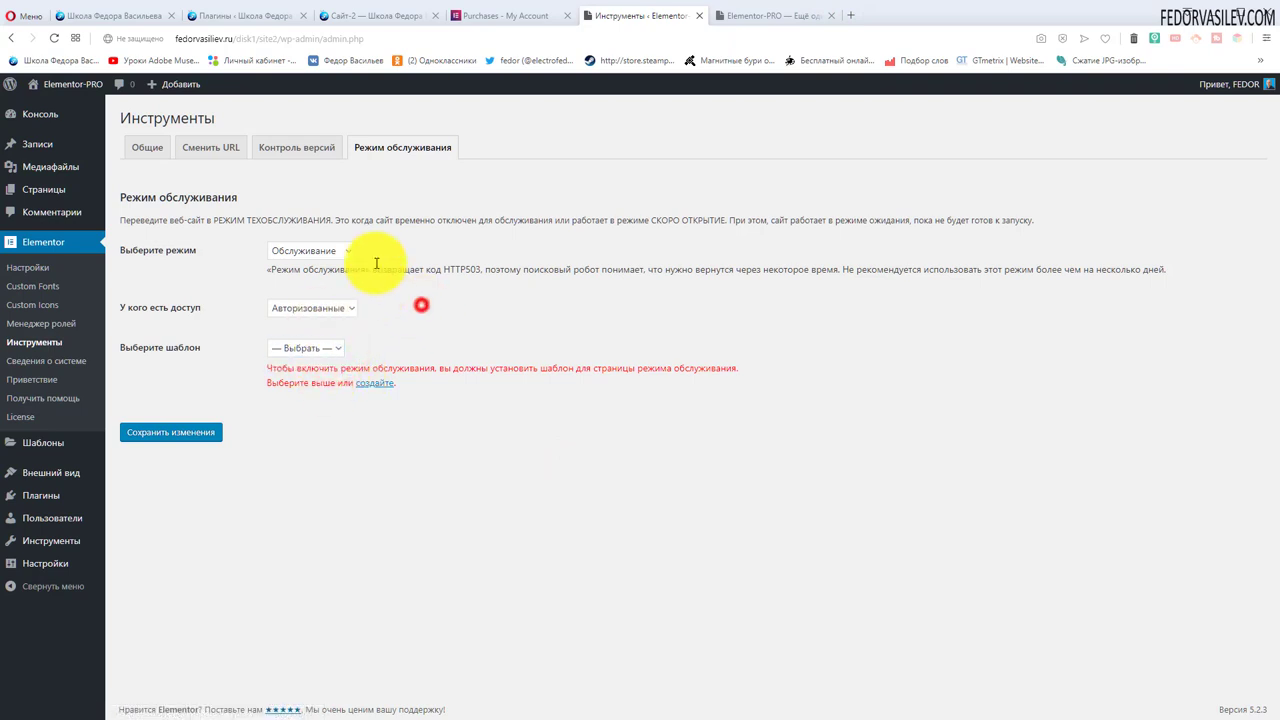
Set the maintenance option Выберите режим to Отключен.
{"action": "left_click", "coordinate": [340, 251]}
{"action": "left_click", "coordinate": [305, 275]}
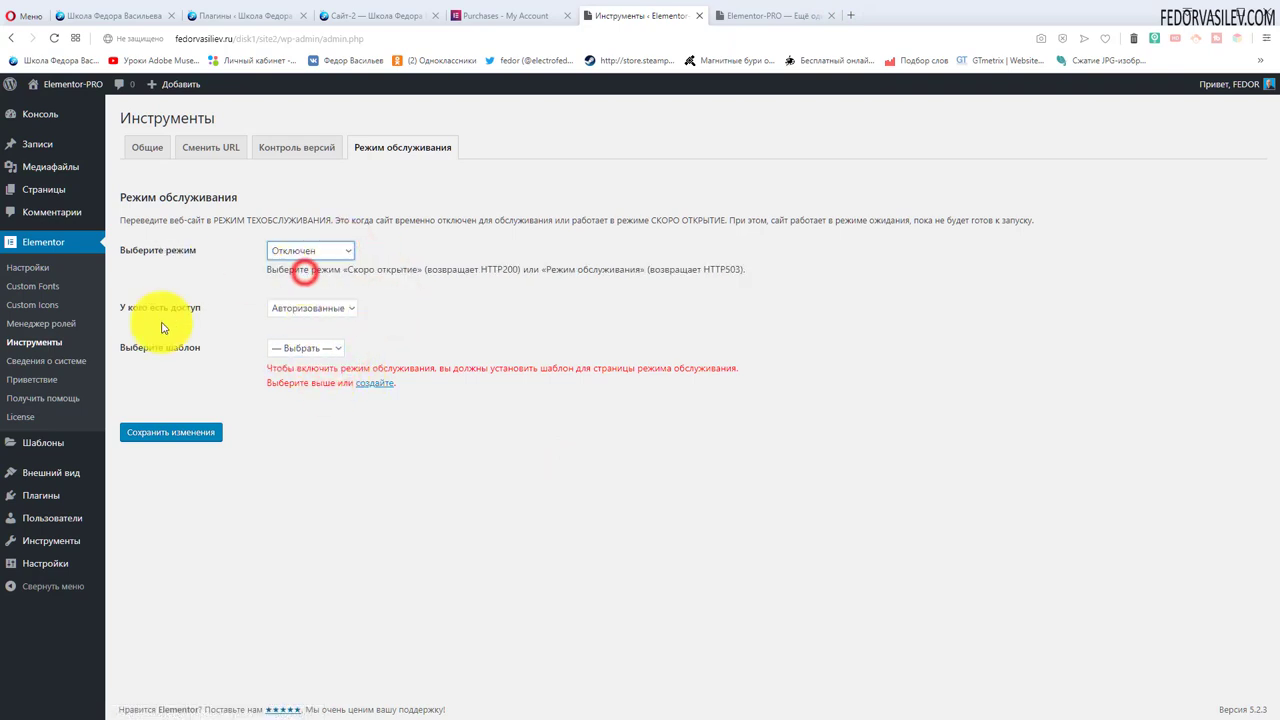
Set У кого есть доступ to Произвольно to view the role options, and return it to Авторизованные.
{"action": "left_click", "coordinate": [311, 308]}
{"action": "left_click", "coordinate": [319, 341]}
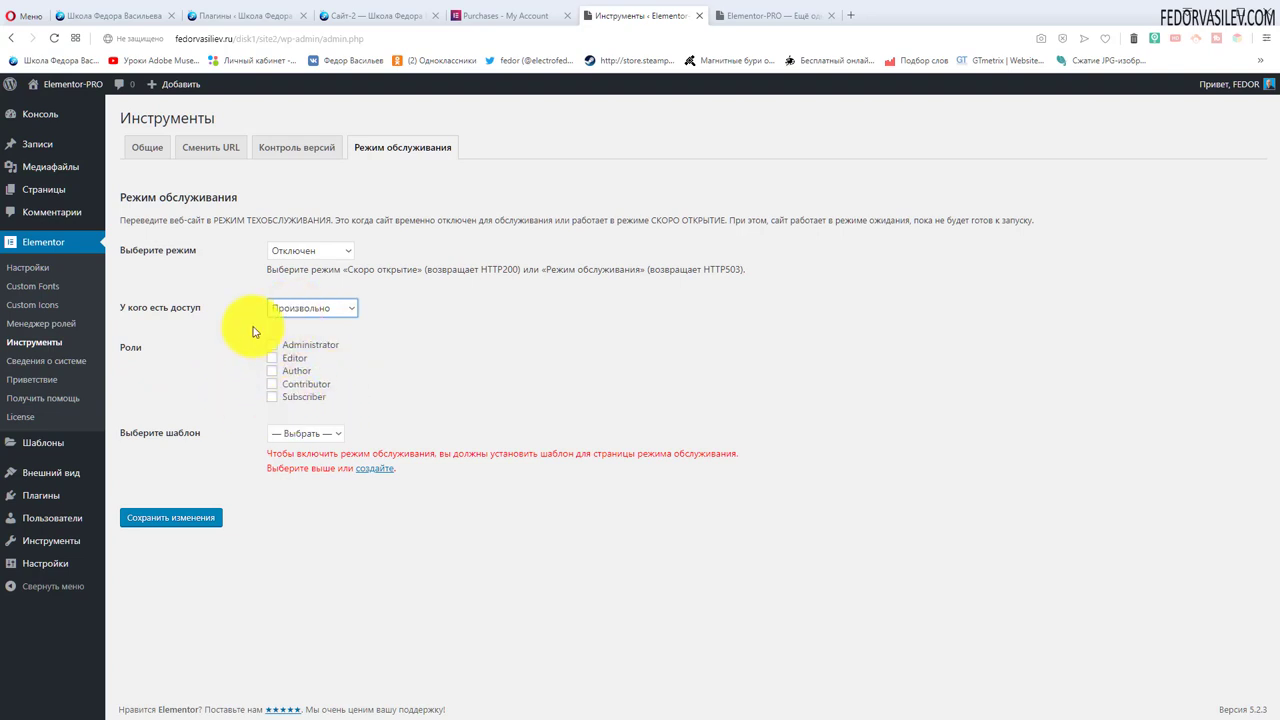
{"action": "left_click", "coordinate": [329, 310]}
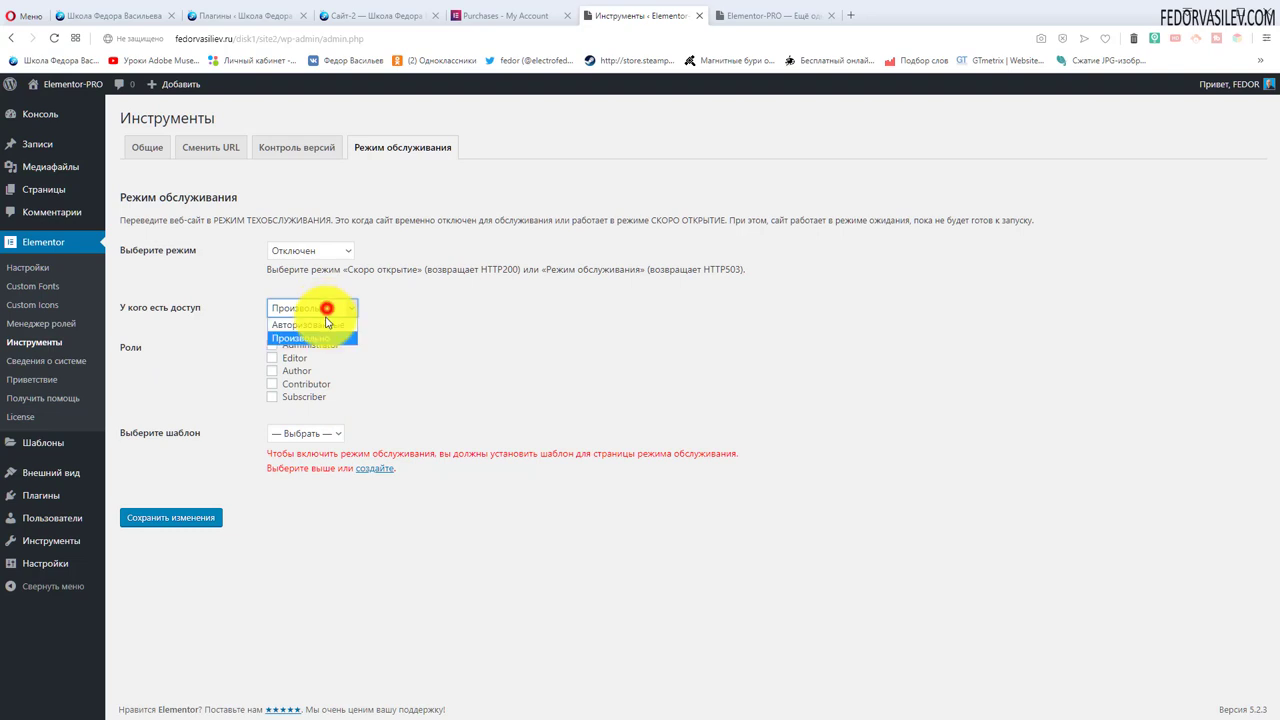
{"action": "left_click", "coordinate": [318, 325]}
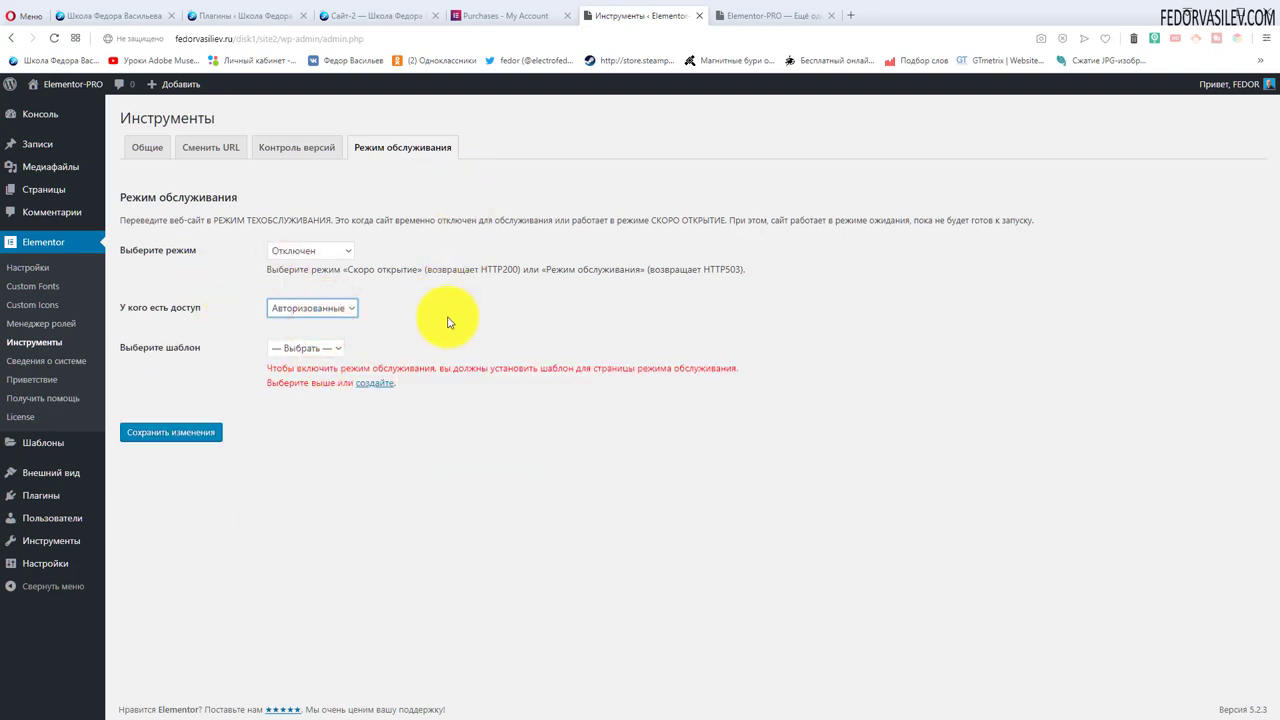
Review Elementor's Сведения о системе page from start to end and view the Приветствие page.
{"action": "left_click", "coordinate": [40, 368]}
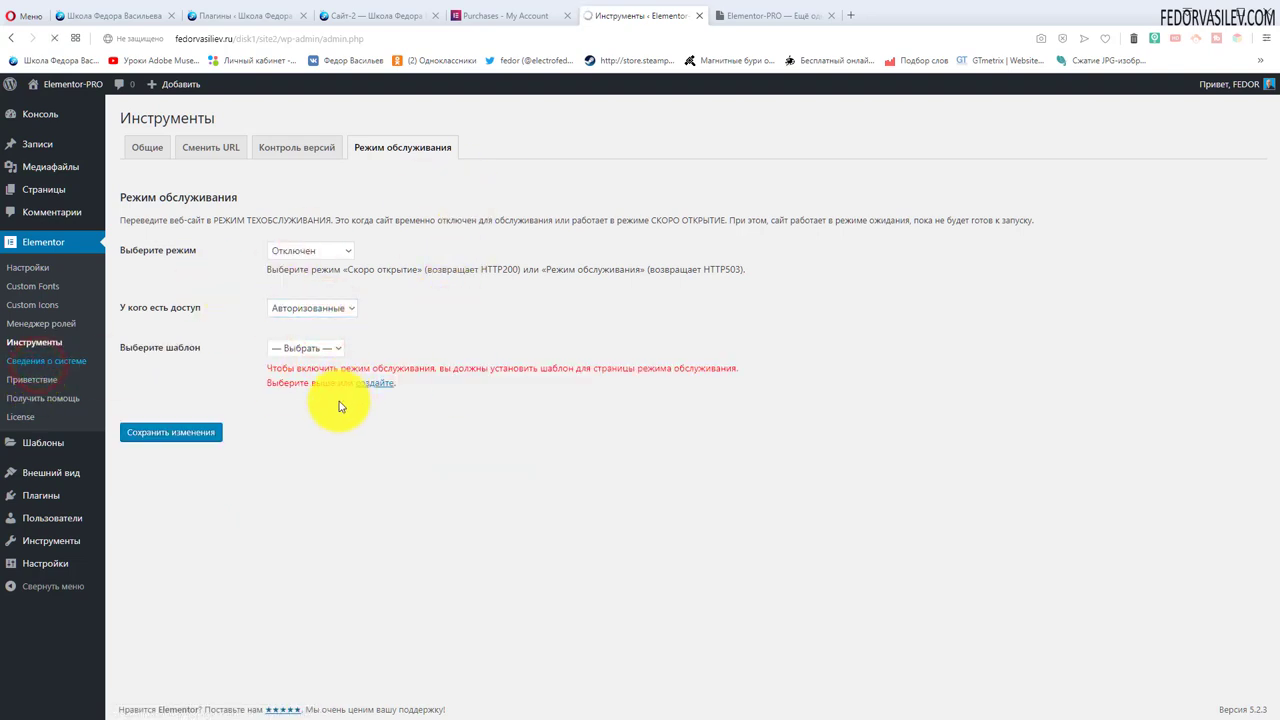
{"action": "scroll", "coordinate": [651, 318], "scroll_direction": "down", "scroll_amount": 15}
{"action": "scroll", "coordinate": [651, 326], "scroll_direction": "up", "scroll_amount": 15}
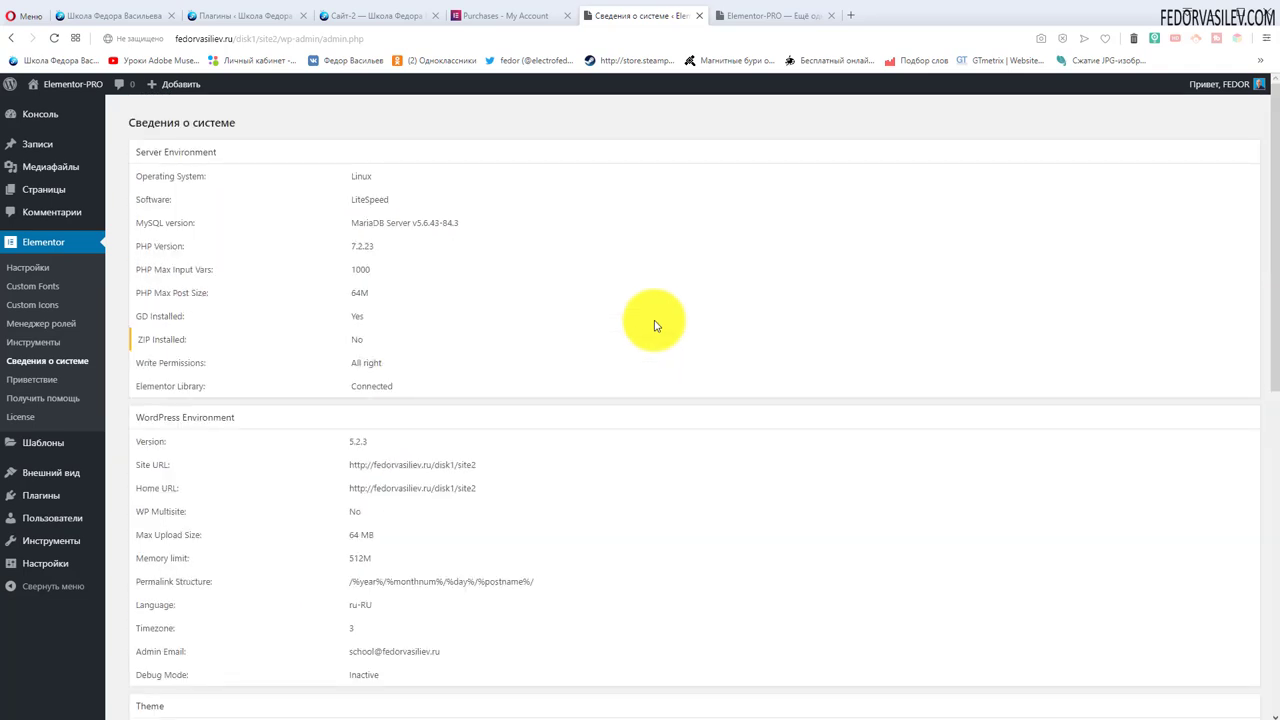
{"action": "left_click", "coordinate": [38, 380]}
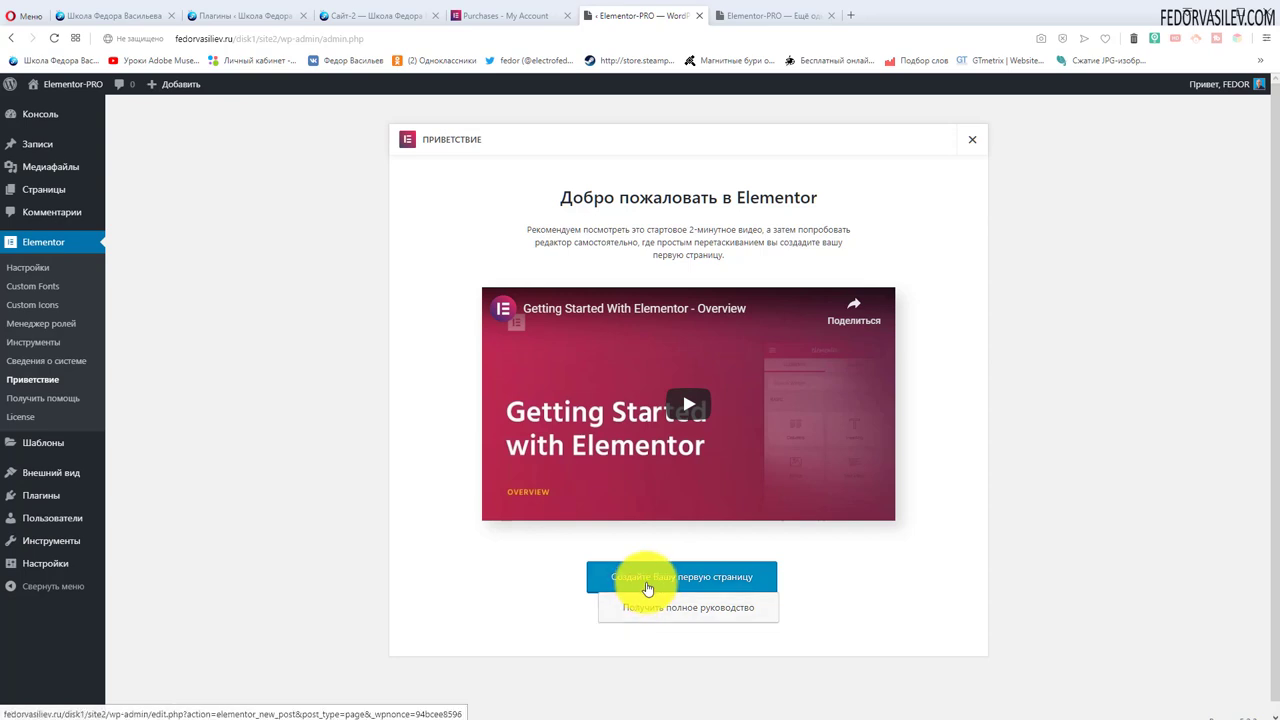
Open Elementor's License page and check the license status and the account connection options.
{"action": "left_click", "coordinate": [20, 417]}
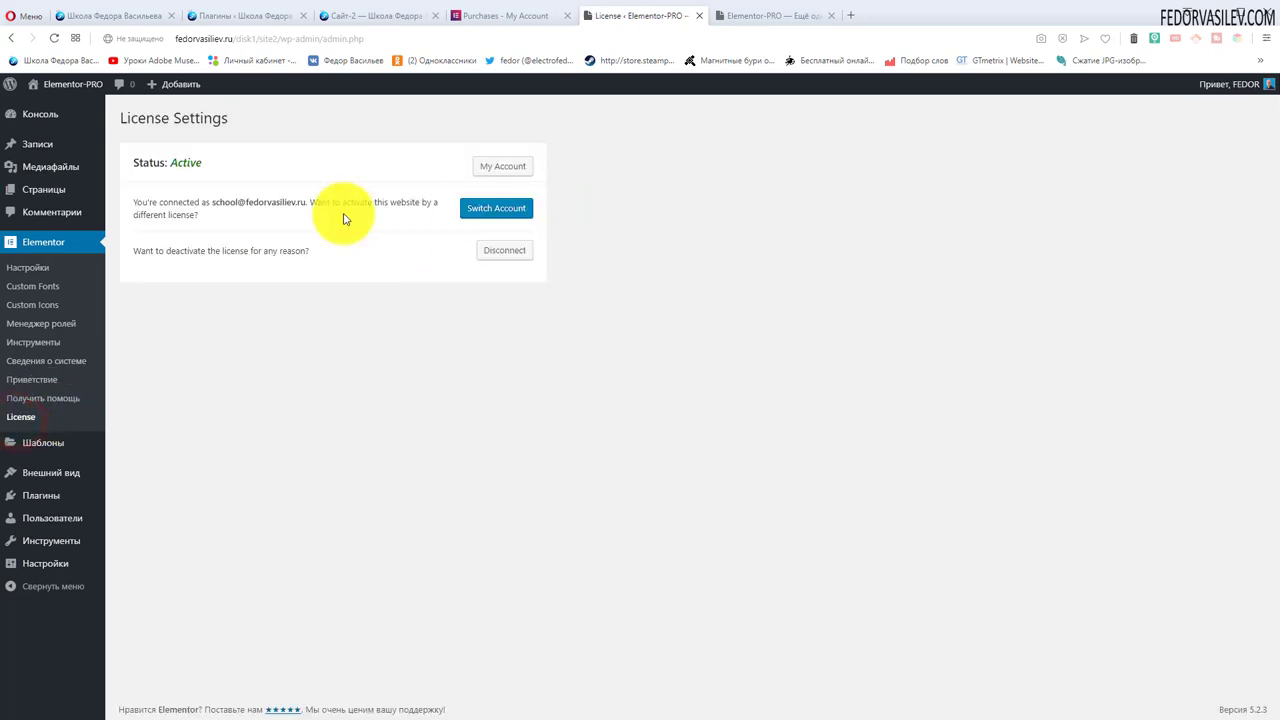
{"action": "left_click_drag", "start_coordinate": [214, 162], "coordinate": [130, 165]}
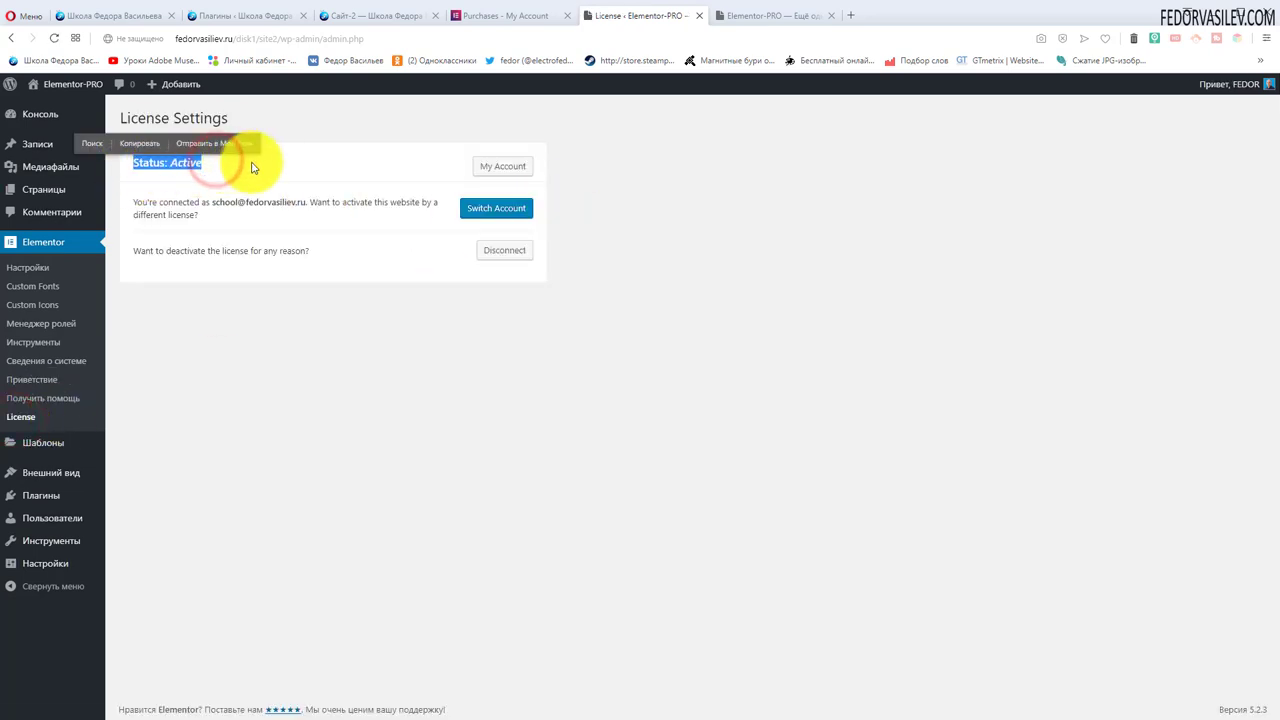
{"action": "left_click", "coordinate": [309, 163]}
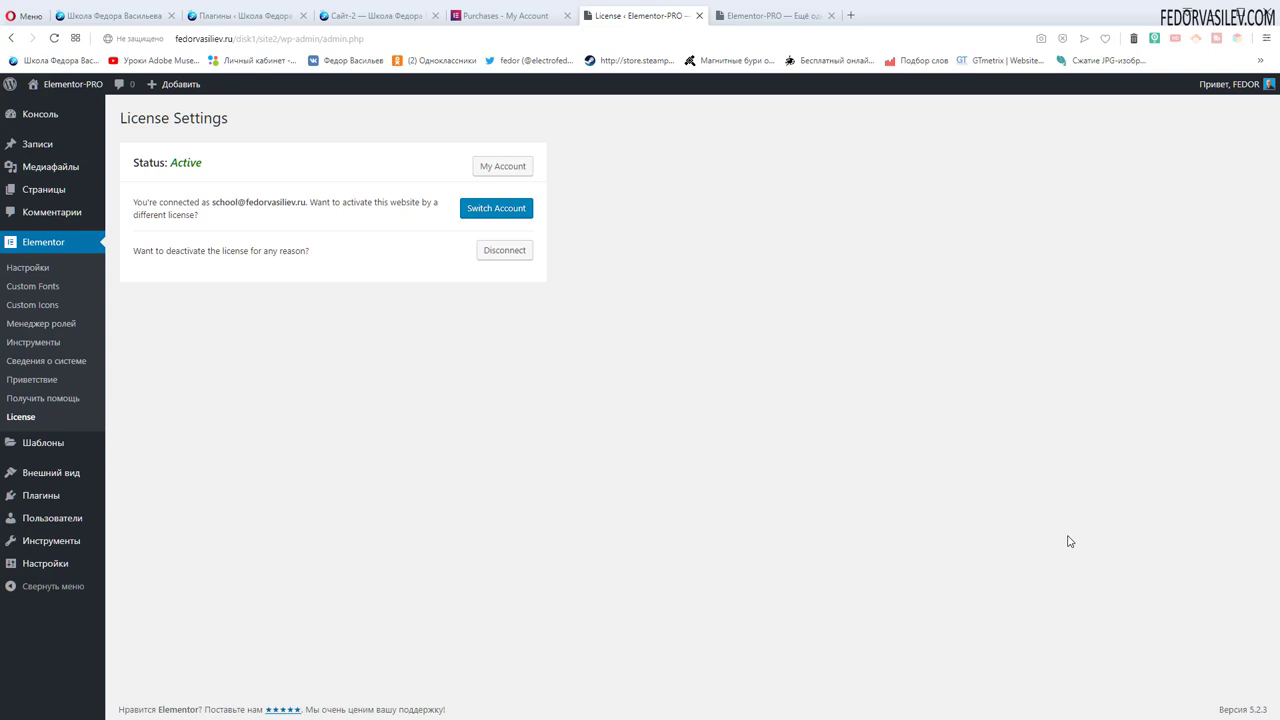
{"action": "left_click", "coordinate": [1086, 637]}
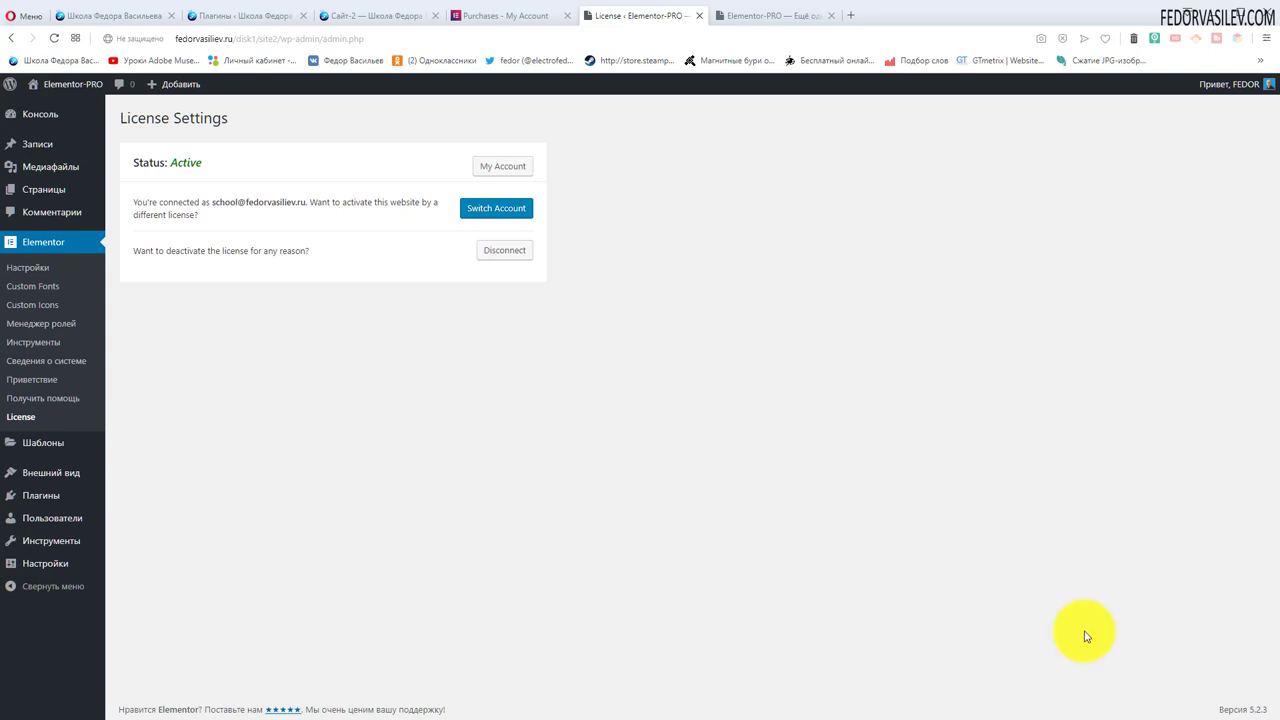